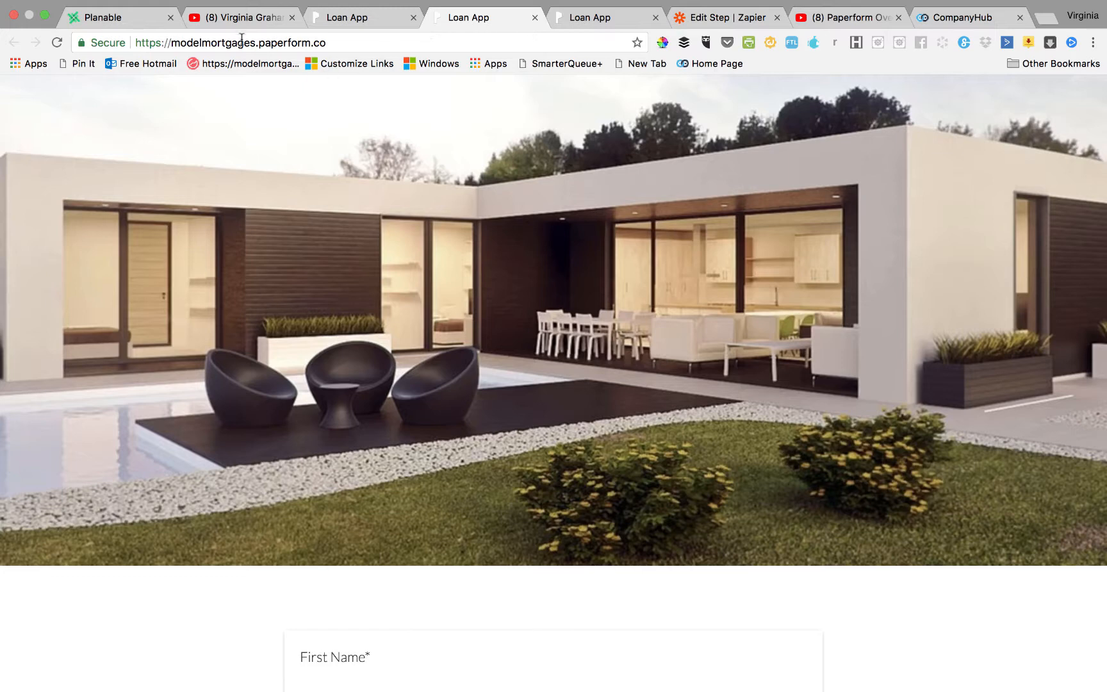
Scroll through the live Loan App form to review its name, email, borrow amount and purpose questions.
{"action": "scroll", "coordinate": [490, 429], "scroll_direction": "down", "scroll_amount": 5}
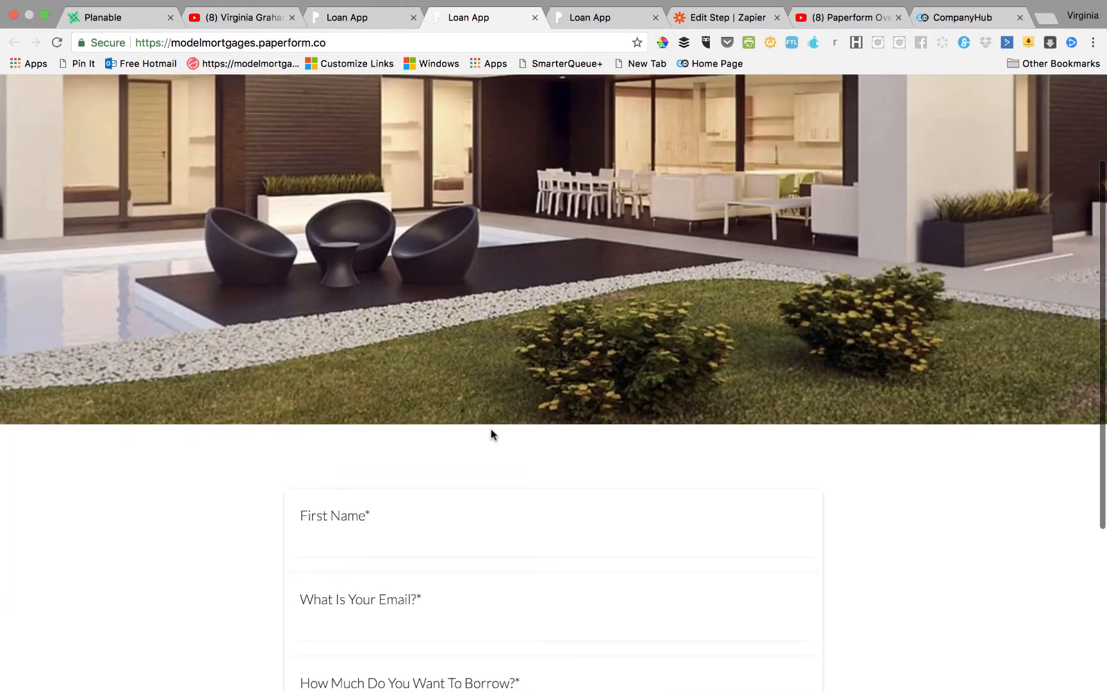
{"action": "scroll", "coordinate": [490, 429], "scroll_direction": "down", "scroll_amount": 5}
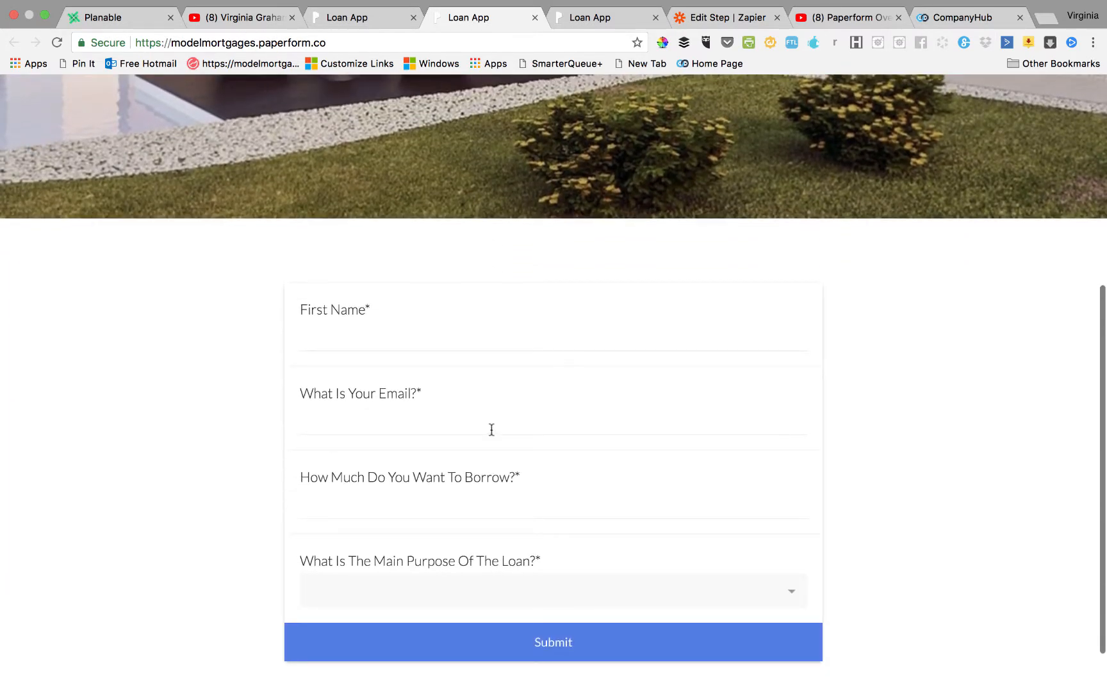
{"action": "scroll", "coordinate": [492, 430], "scroll_direction": "up", "scroll_amount": 1}
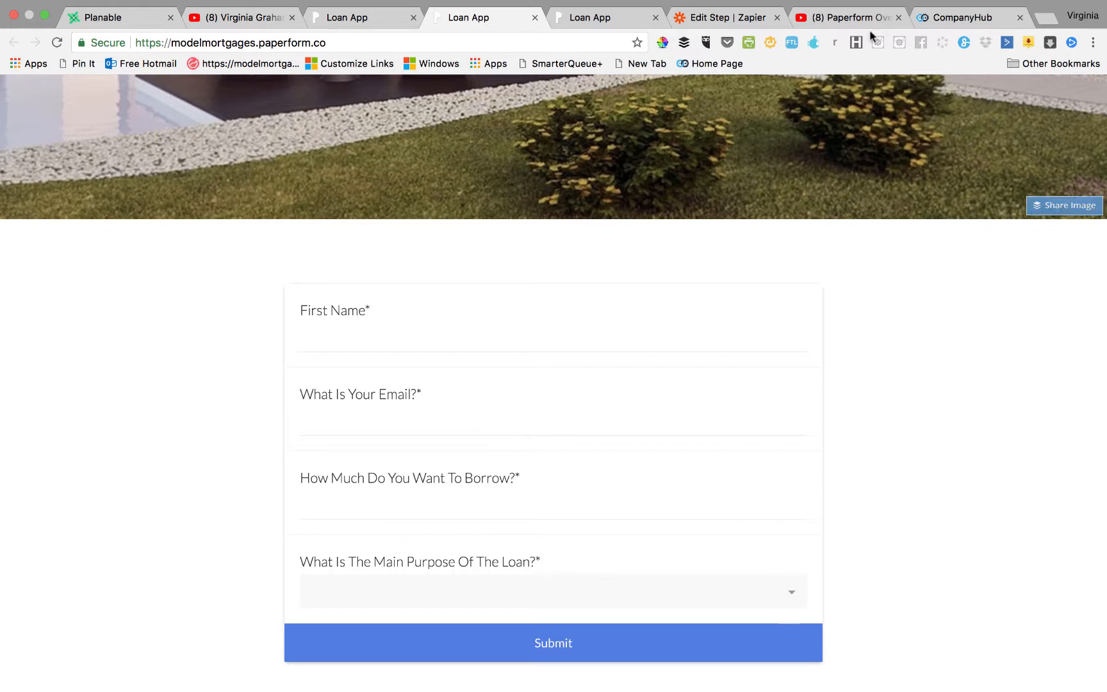
In CompanyHub, go to the Tables list and start a new table.
{"action": "left_click", "coordinate": [938, 19]}
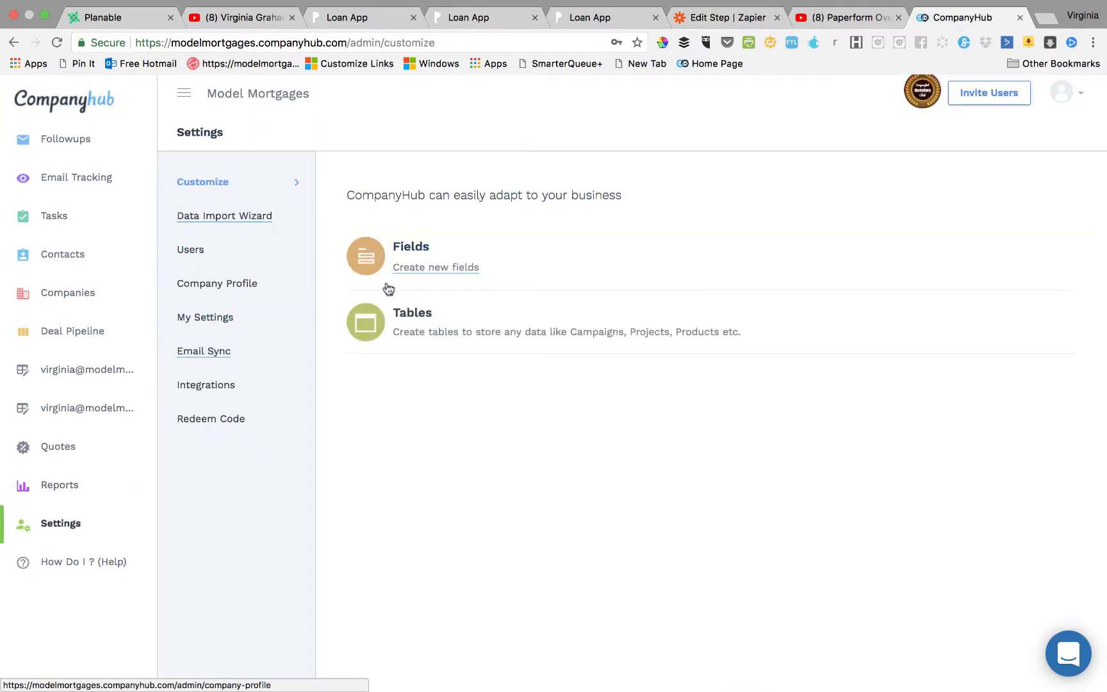
{"action": "left_click", "coordinate": [423, 272]}
{"action": "left_click", "coordinate": [458, 314]}
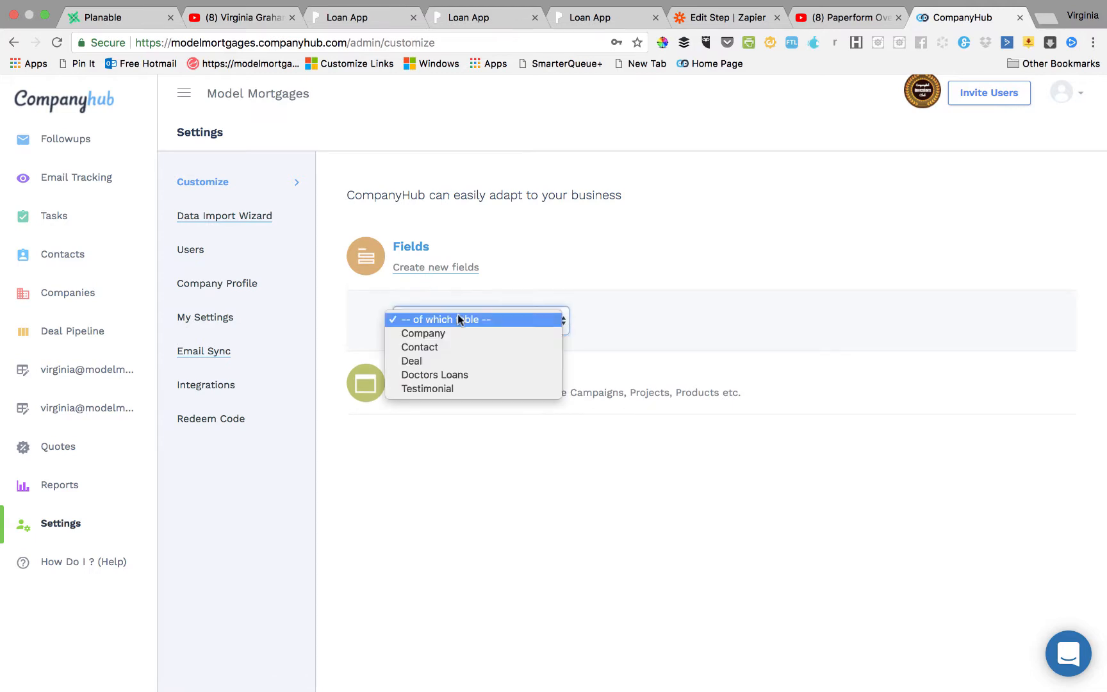
{"action": "left_click", "coordinate": [648, 319]}
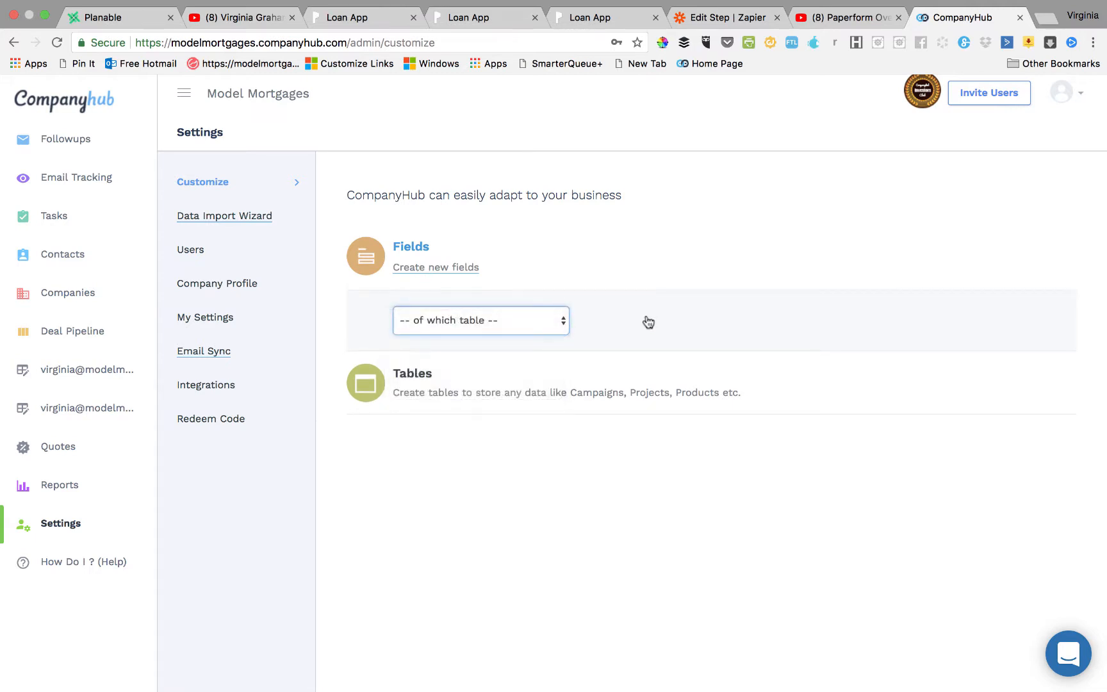
{"action": "left_click", "coordinate": [410, 377]}
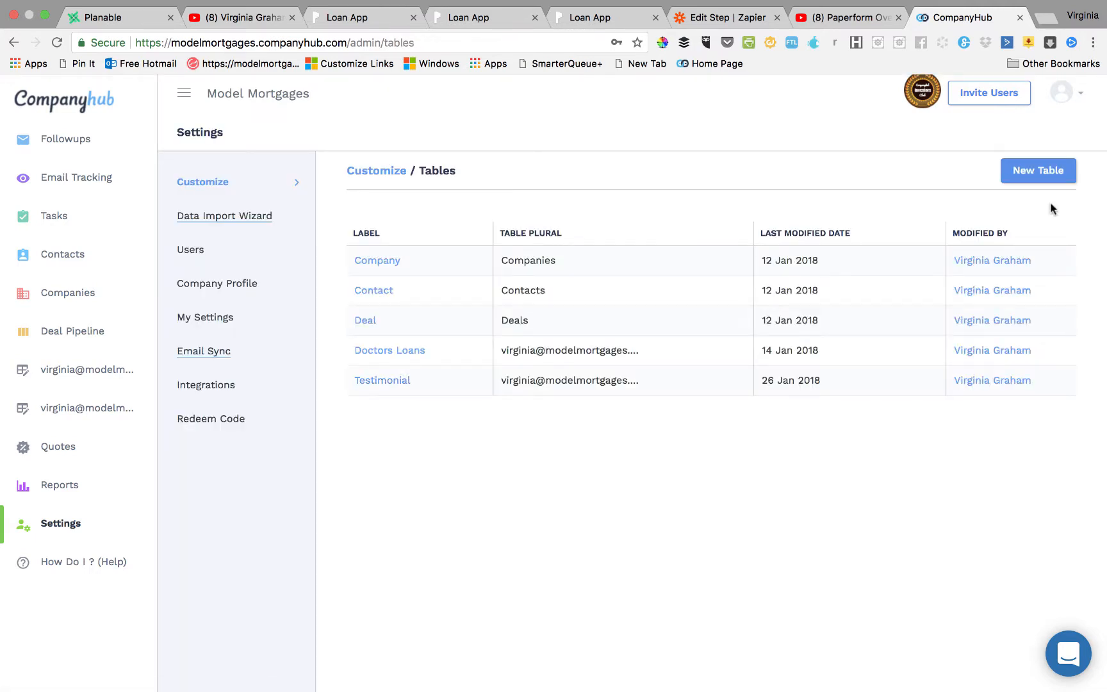
{"action": "left_click", "coordinate": [1035, 177]}
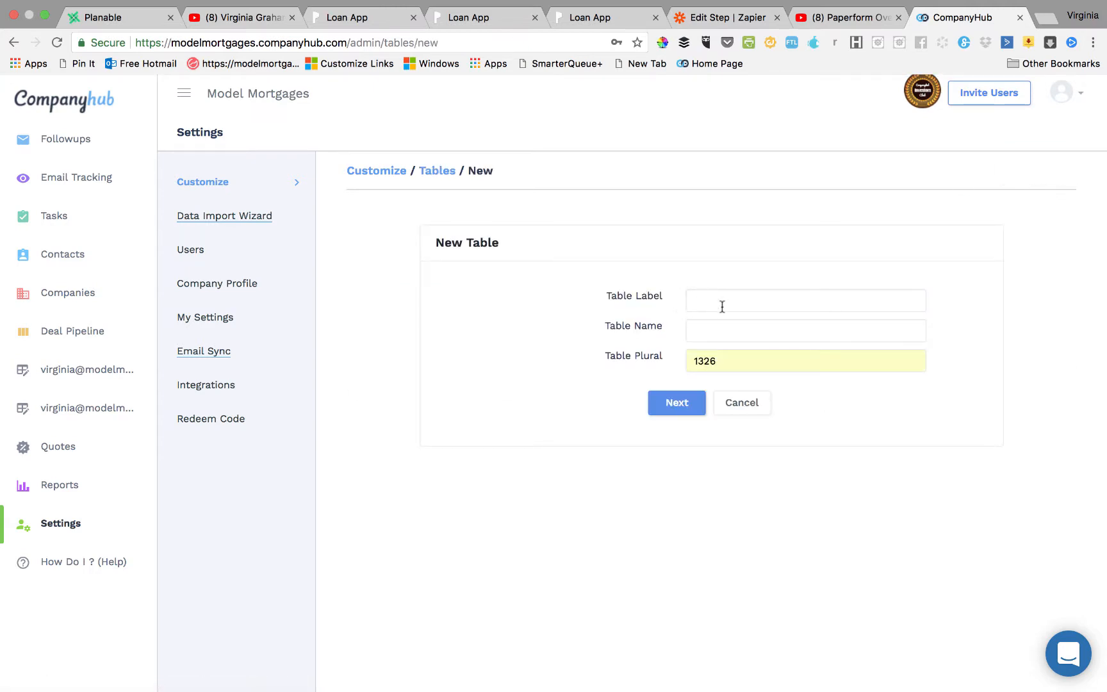
Change the new table's plural name to 'Mortgage App'.
{"action": "left_click", "coordinate": [735, 361]}
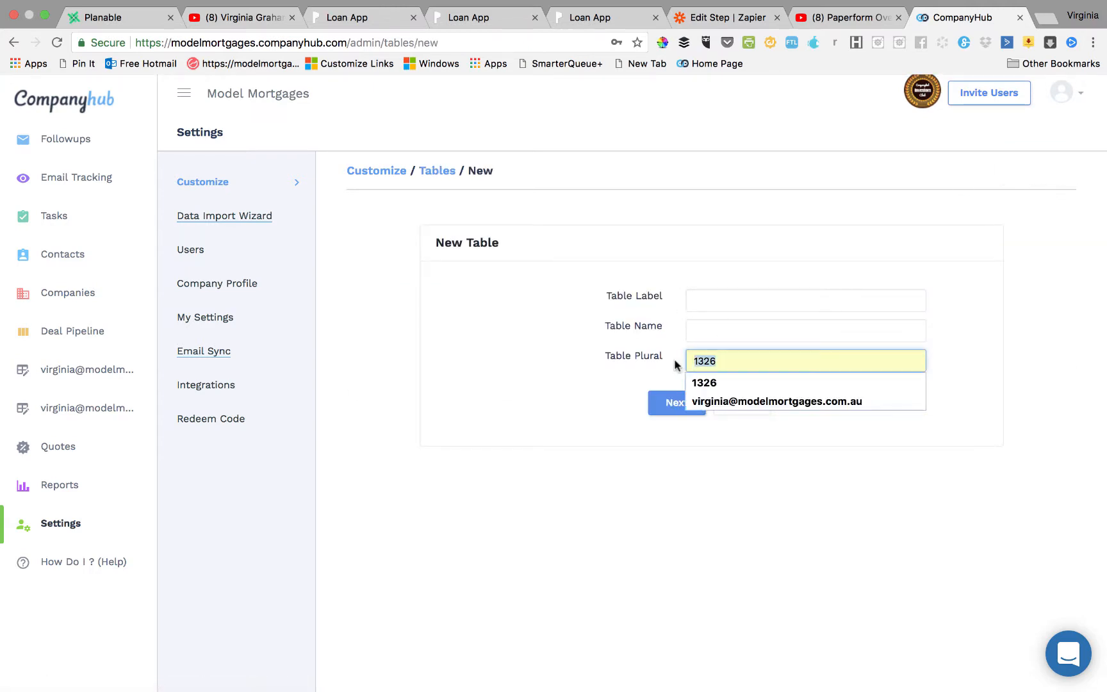
{"action": "key", "text": "BackSpace"}
{"action": "key", "text": "BackSpace"}
{"action": "key", "text": "BackSpace"}
{"action": "key", "text": "BackSpace"}
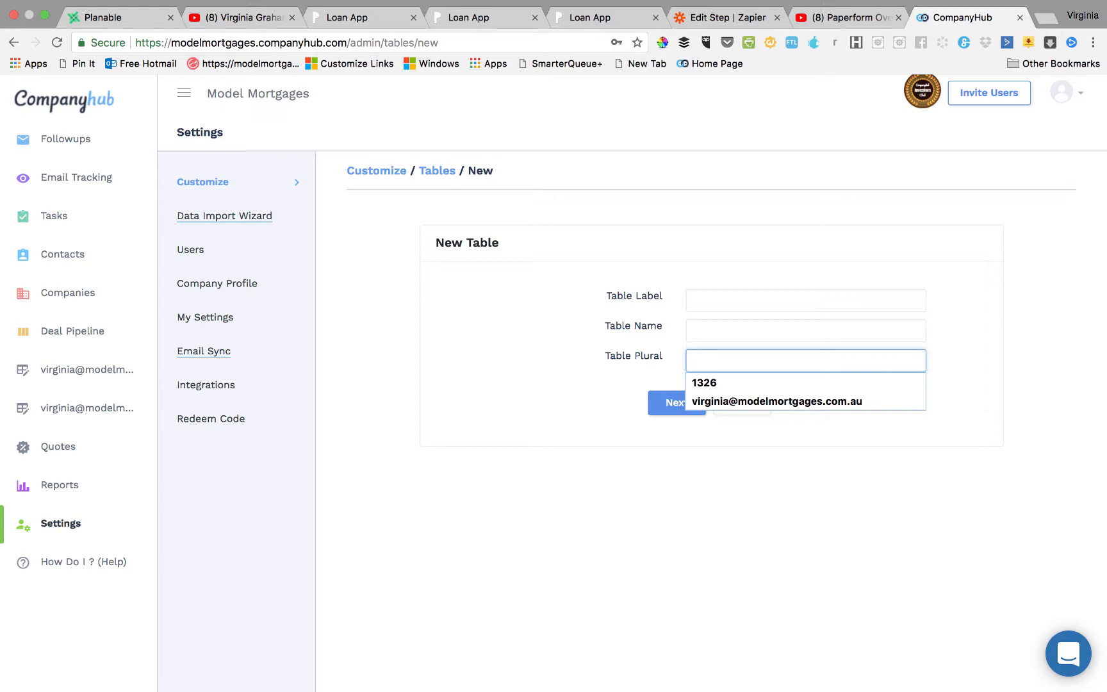
{"action": "type", "text": "mortgage ALL"}
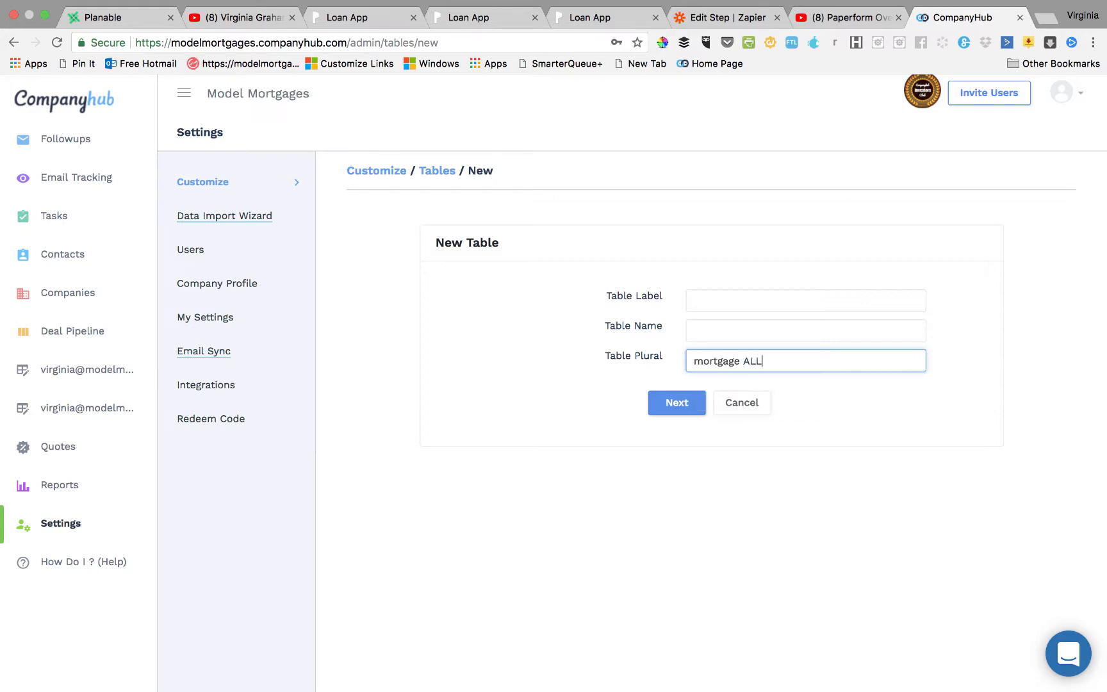
{"action": "left_click", "coordinate": [675, 365]}
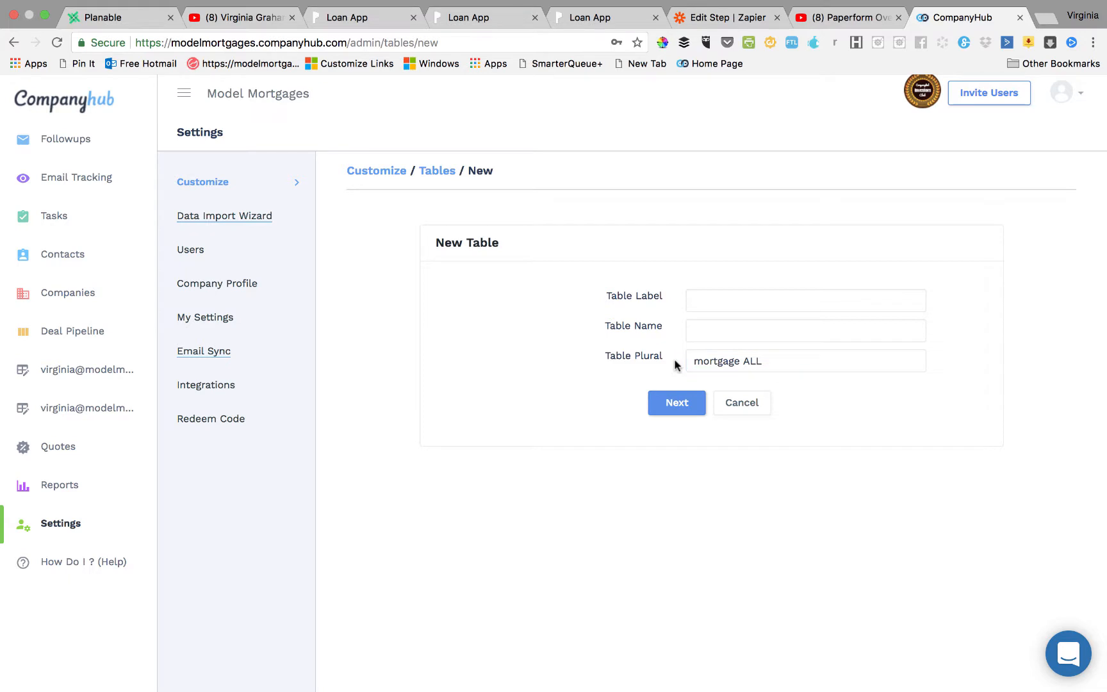
{"action": "left_click", "coordinate": [764, 360]}
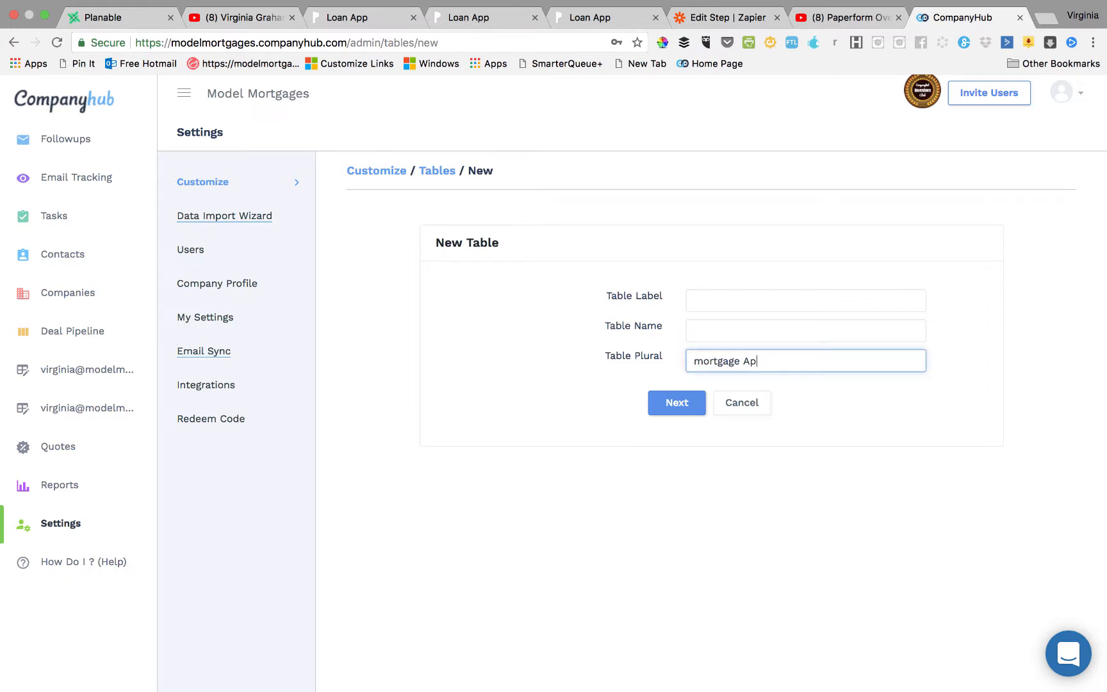
{"action": "left_click", "coordinate": [702, 363]}
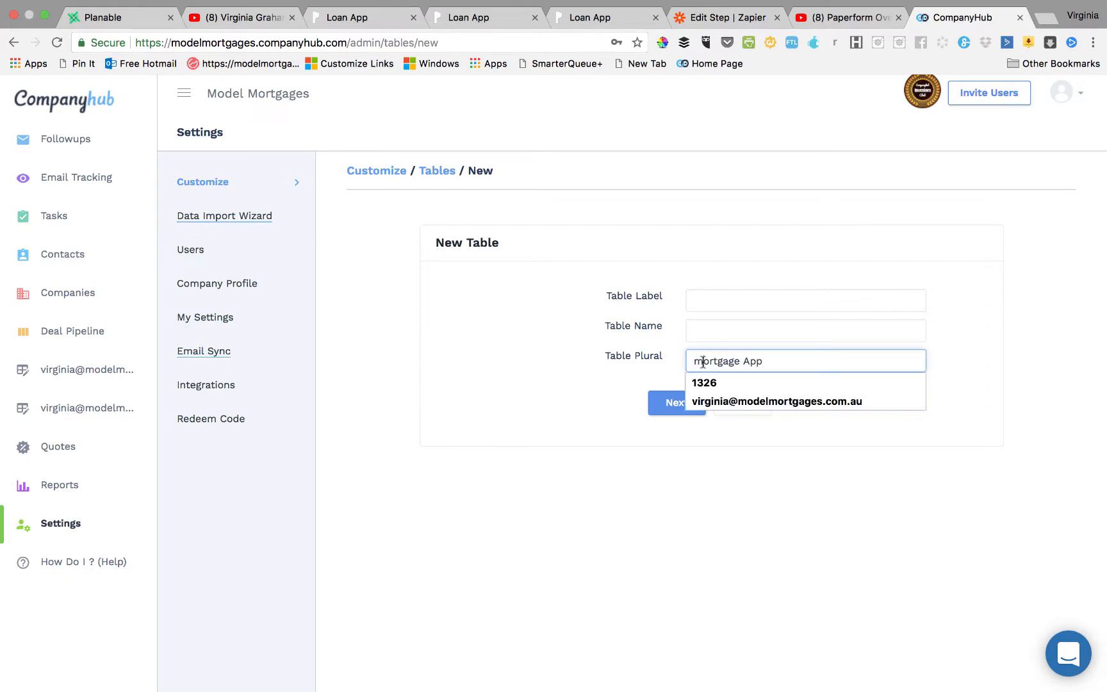
{"action": "key", "text": "BackSpace"}
{"action": "type", "text": "M"}
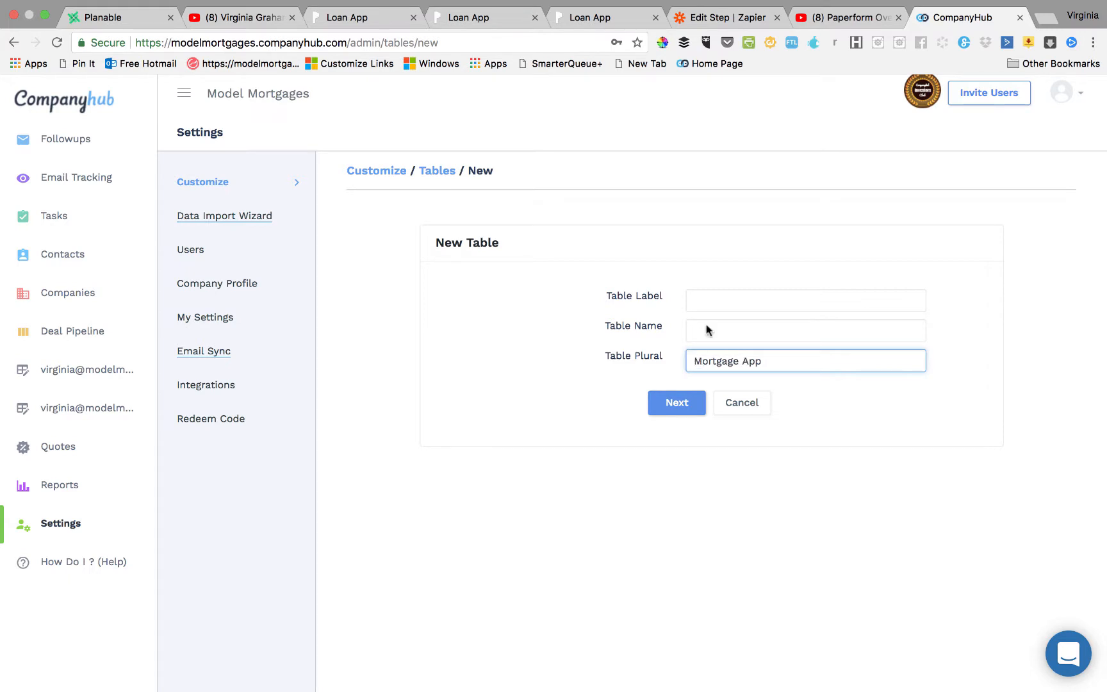
Enter the table label 'Mortgage Application' and submit the table details.
{"action": "left_click", "coordinate": [700, 297]}
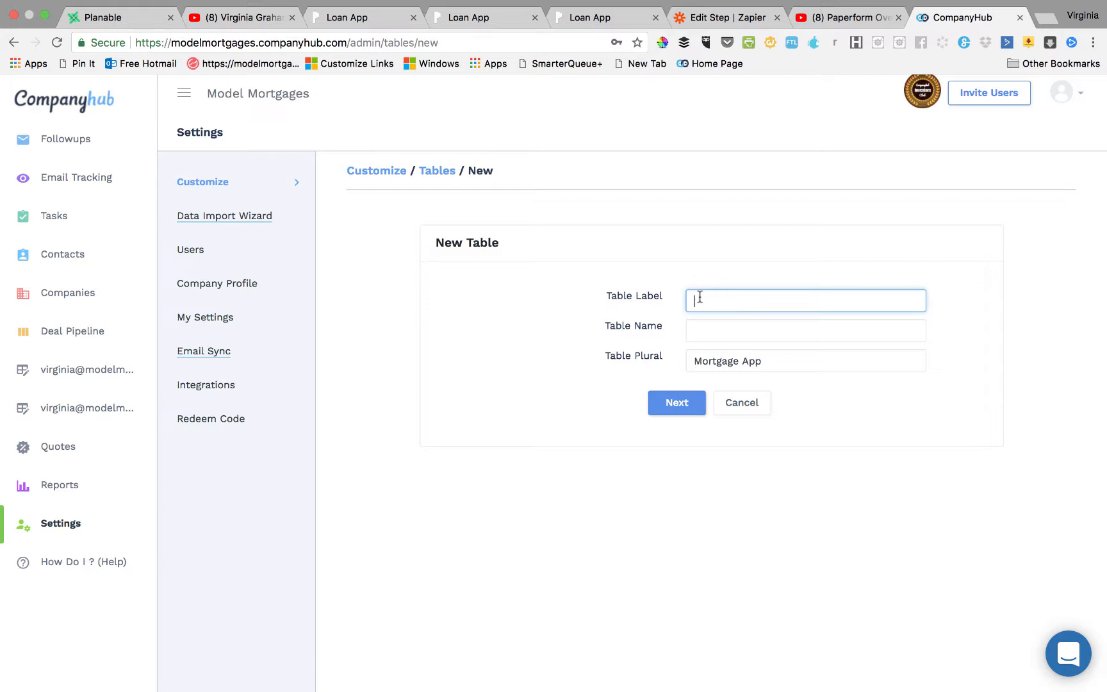
{"action": "type", "text": "Mortgagge"}
{"action": "key", "text": "BackSpace"}
{"action": "key", "text": "BackSpace"}
{"action": "key", "text": "BackSpace"}
{"action": "type", "text": "gage Application"}
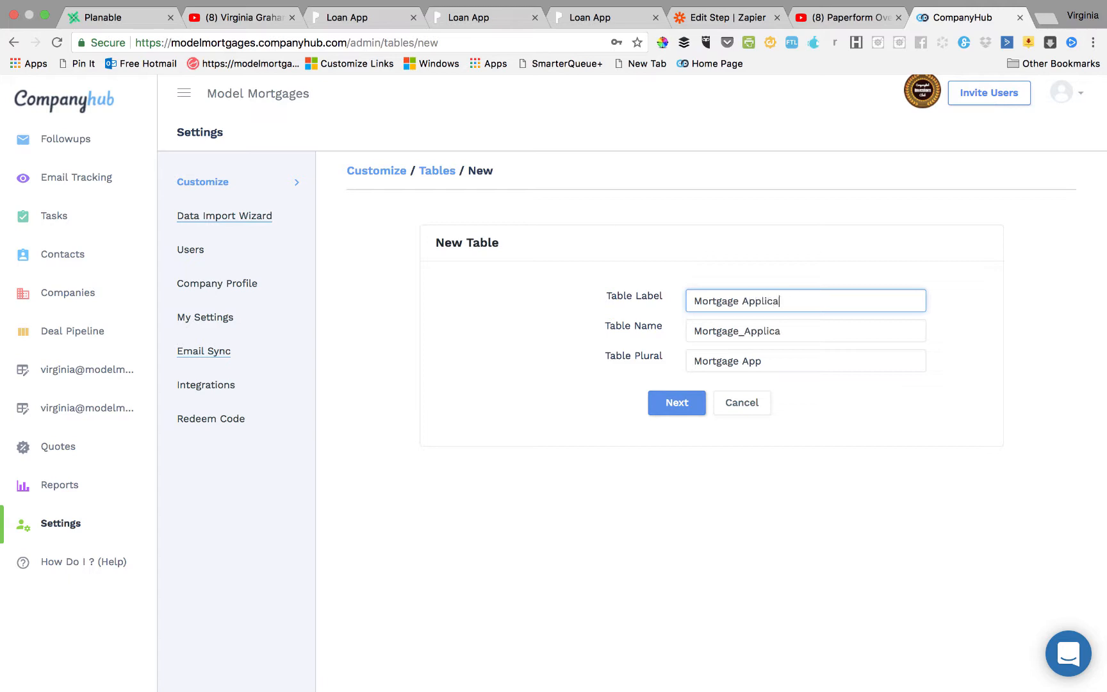
{"action": "left_click", "coordinate": [678, 404]}
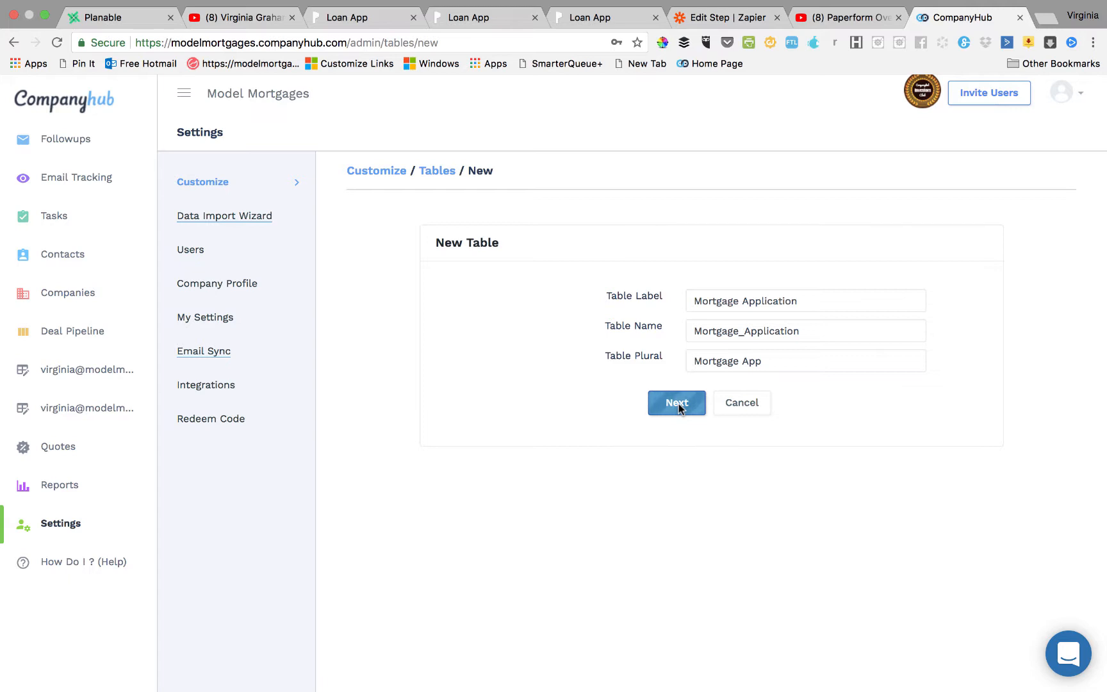
Create the table and relabel its Name field to 'First Name'.
{"action": "left_click", "coordinate": [678, 404]}
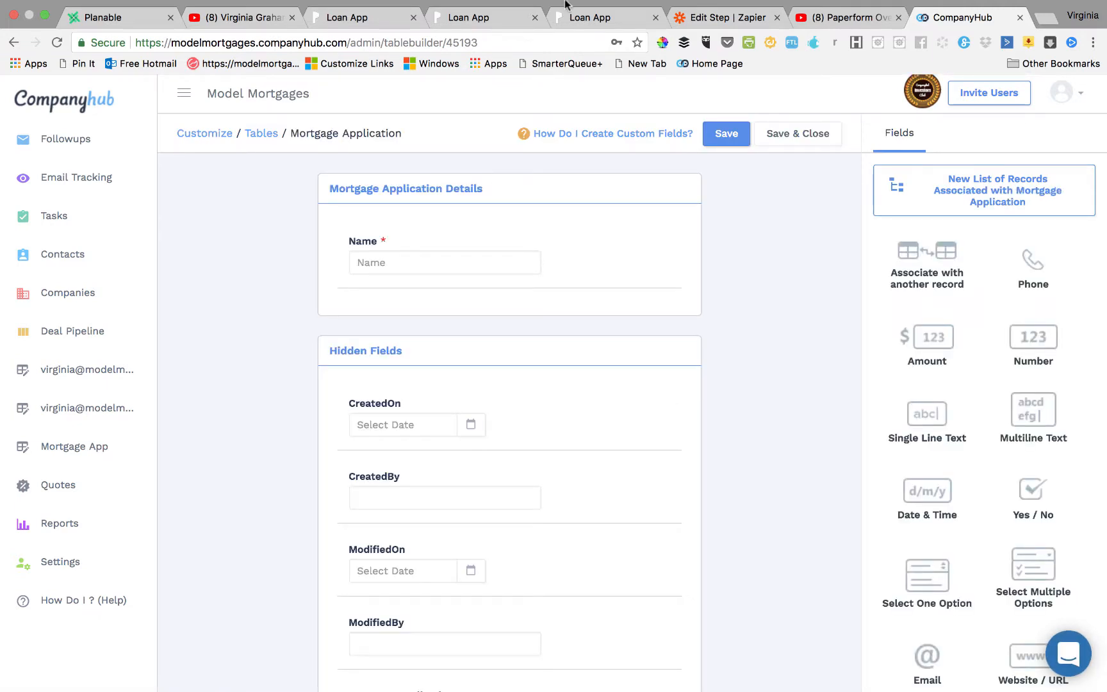
{"action": "left_click", "coordinate": [347, 17]}
{"action": "scroll", "coordinate": [448, 302], "scroll_direction": "up", "scroll_amount": 1}
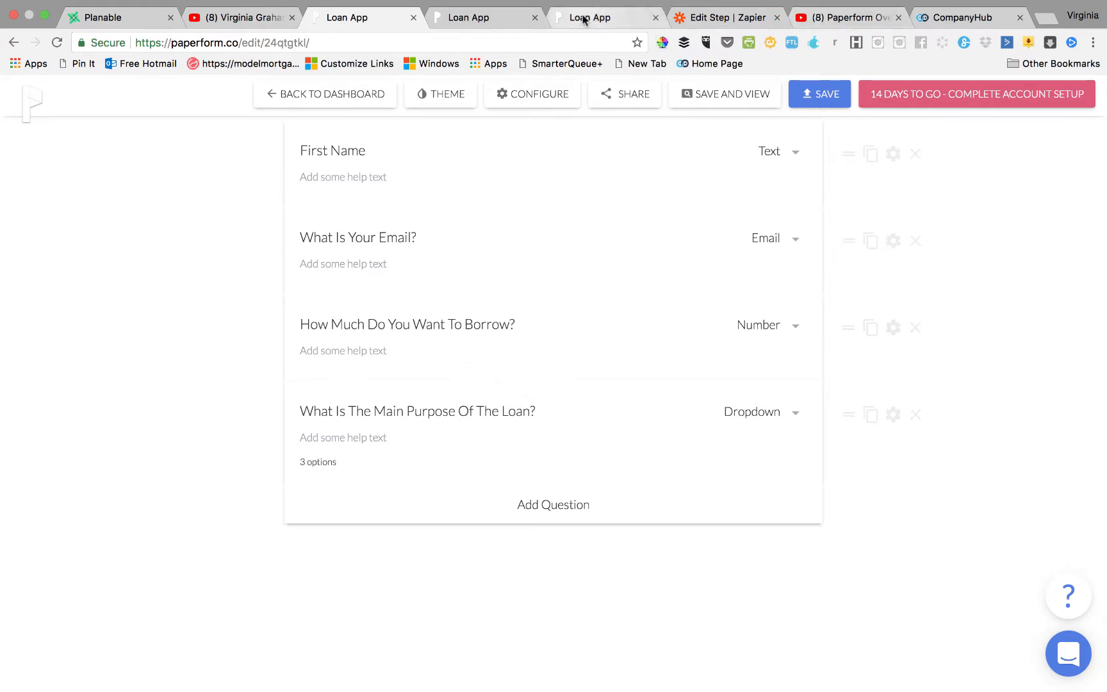
{"action": "left_click", "coordinate": [952, 18]}
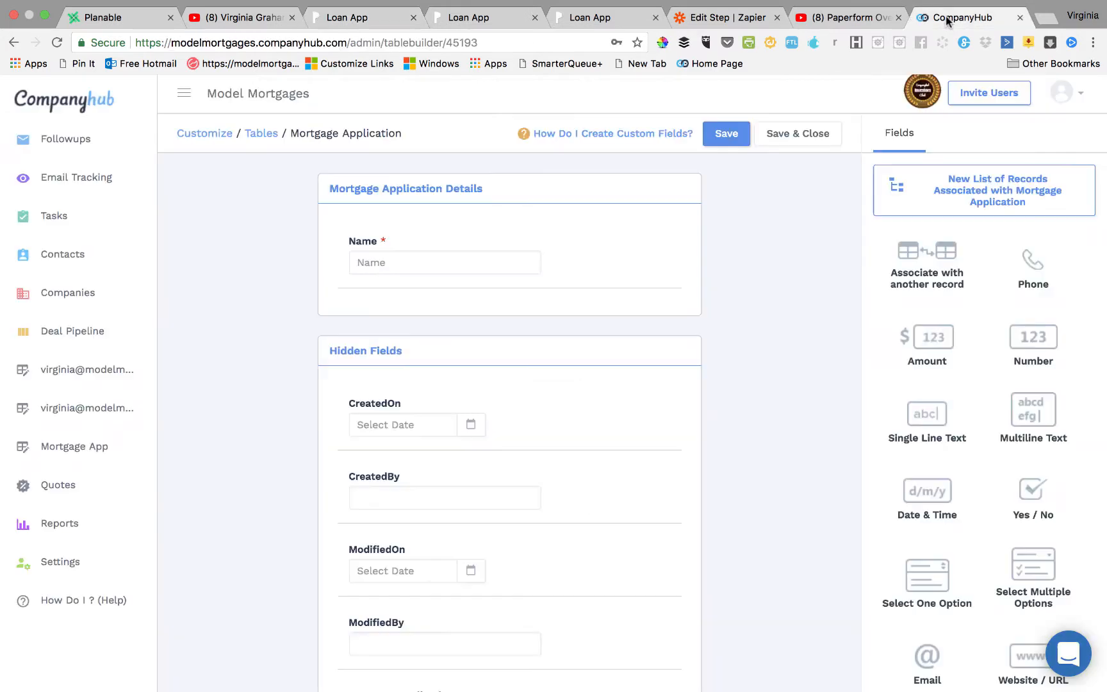
{"action": "left_click", "coordinate": [401, 263]}
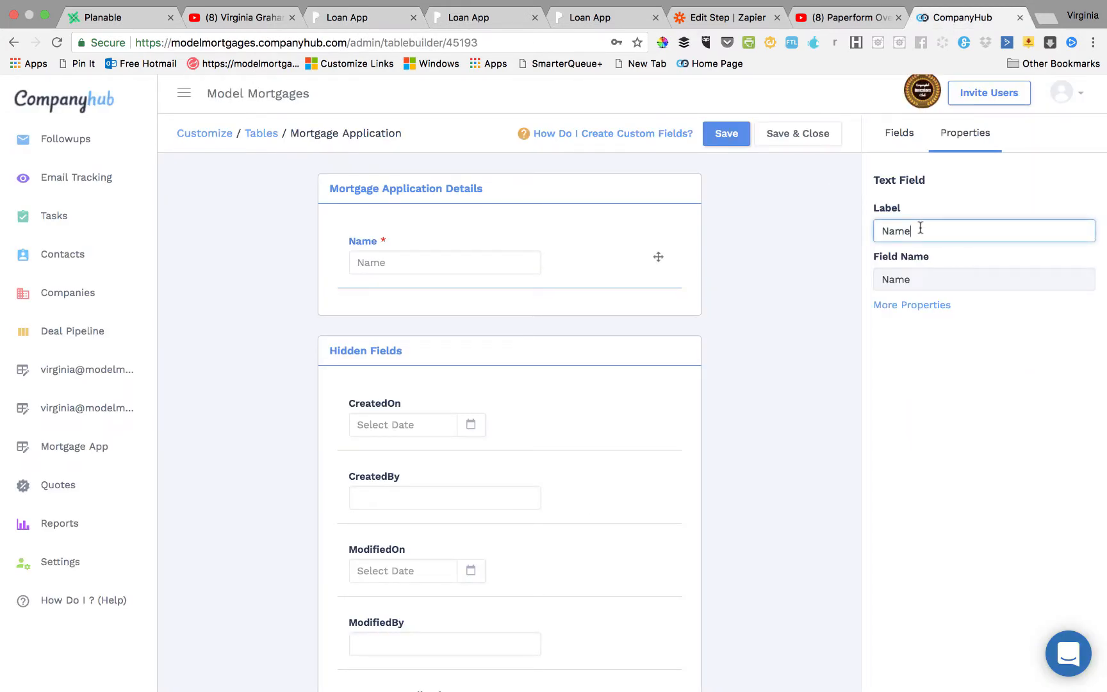
{"action": "left_click", "coordinate": [883, 231]}
{"action": "type", "text": "First"}
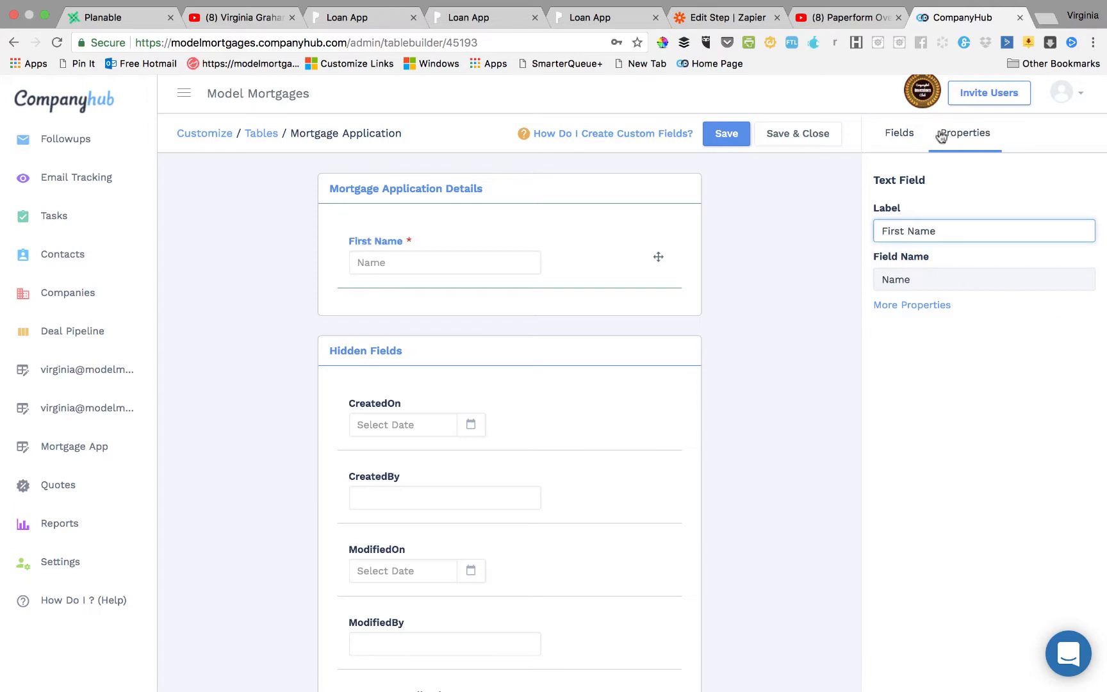
Add an Email field below First Name labelled 'Email'.
{"action": "left_click", "coordinate": [900, 135]}
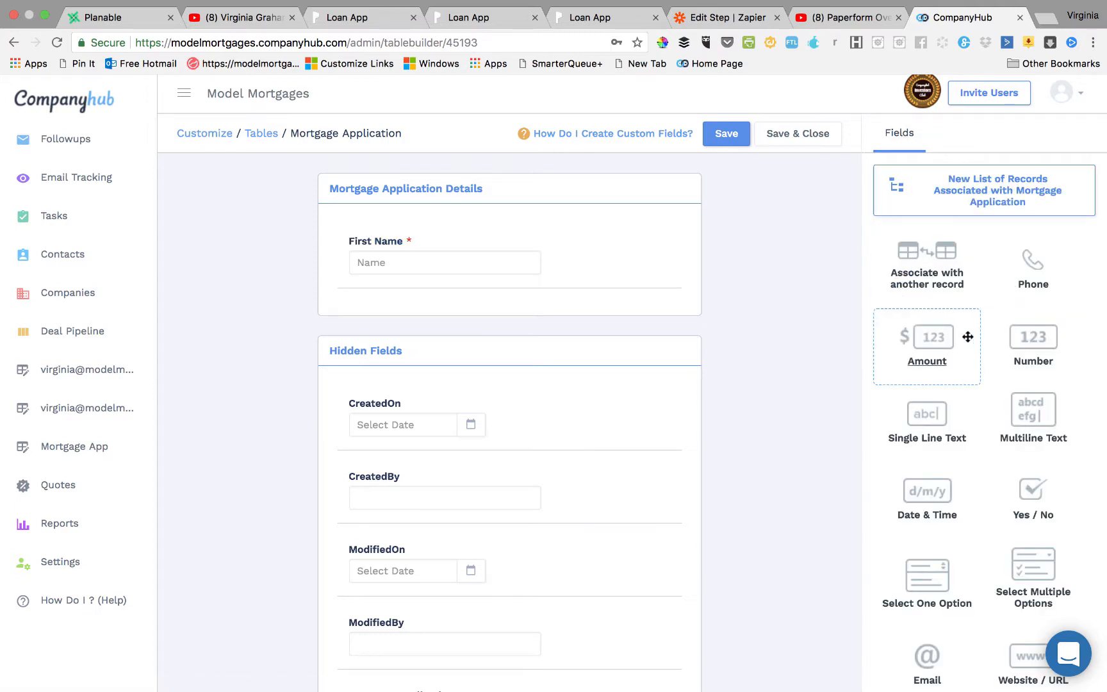
{"action": "scroll", "coordinate": [970, 481], "scroll_direction": "down", "scroll_amount": 2}
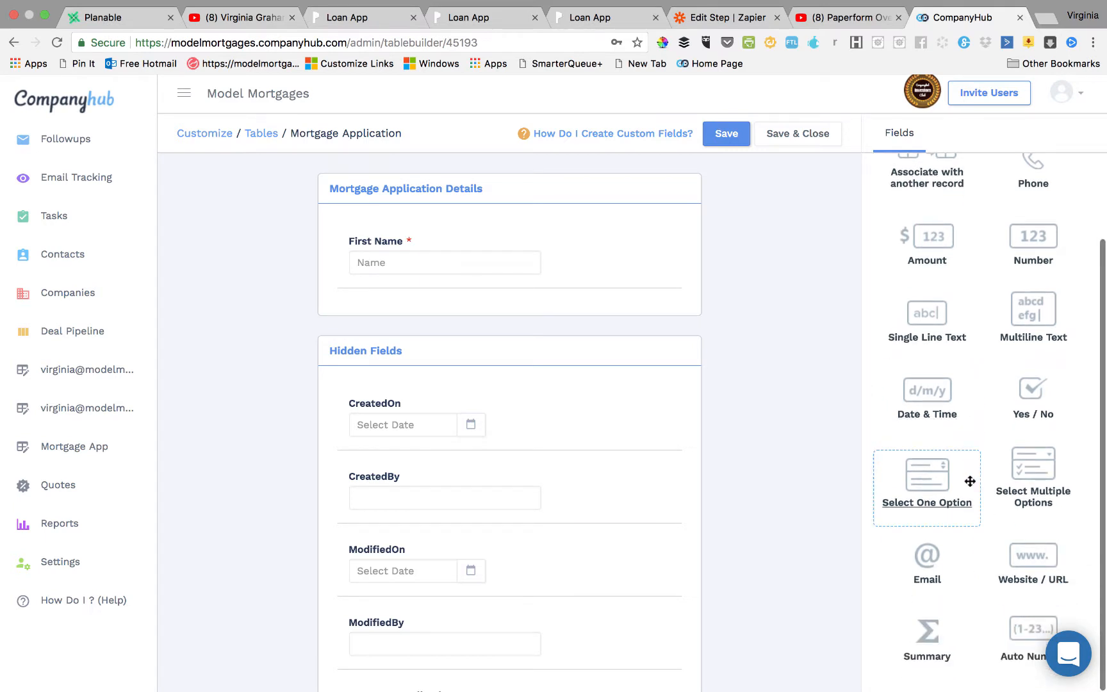
{"action": "left_click_drag", "start_coordinate": [942, 551], "coordinate": [388, 298]}
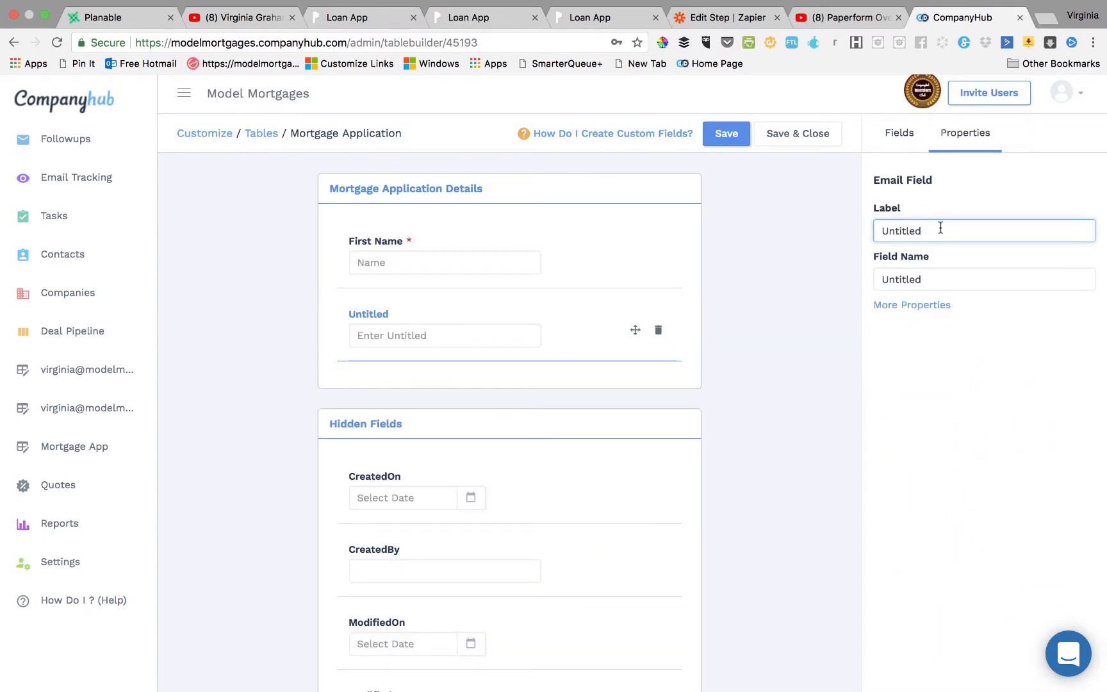
{"action": "left_click_drag", "start_coordinate": [940, 227], "coordinate": [849, 229]}
{"action": "type", "text": "Ema"}
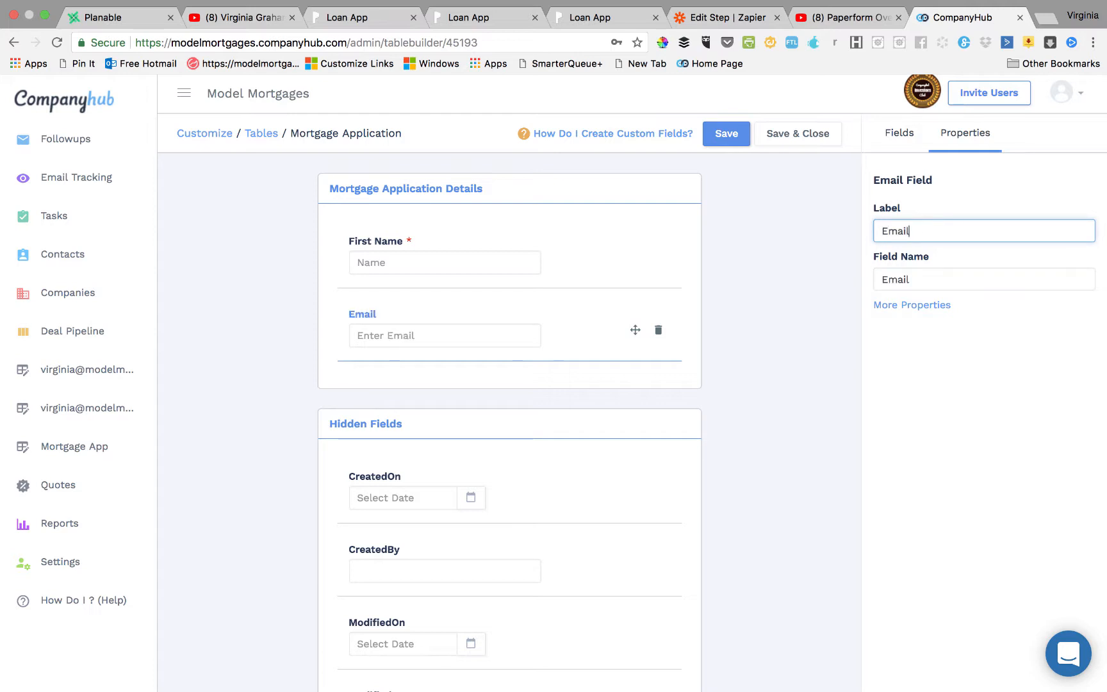
{"action": "type", "text": "il"}
{"action": "left_click", "coordinate": [892, 140]}
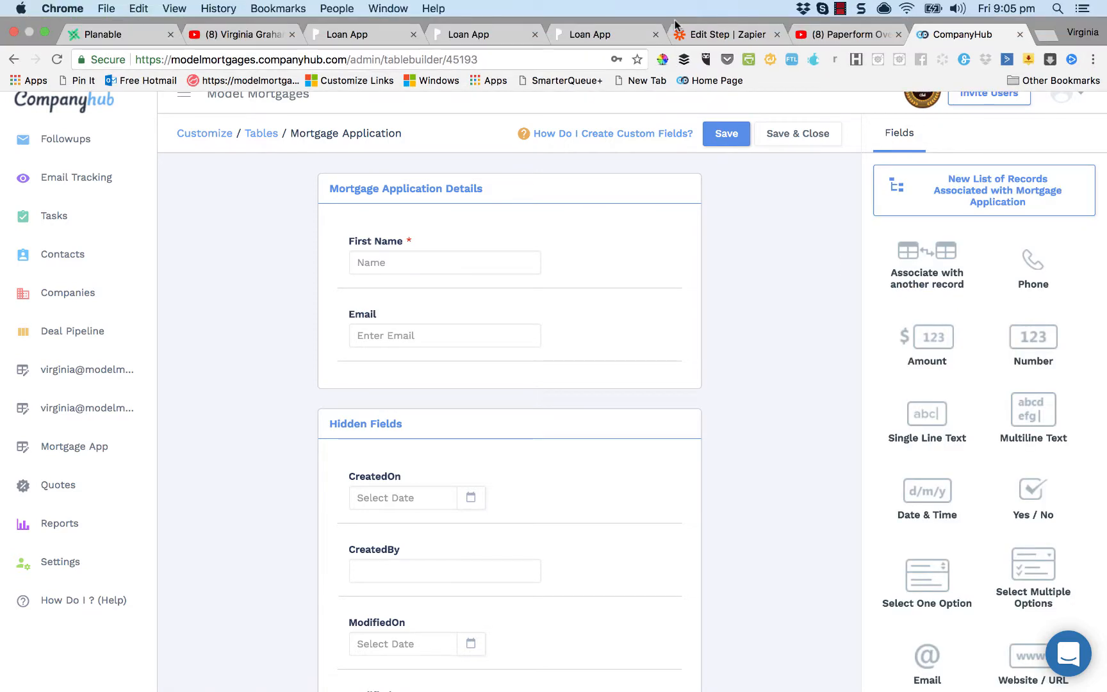
Add a Number field labelled 'How Much Do You Want To Borrow?'.
{"action": "left_click", "coordinate": [348, 36]}
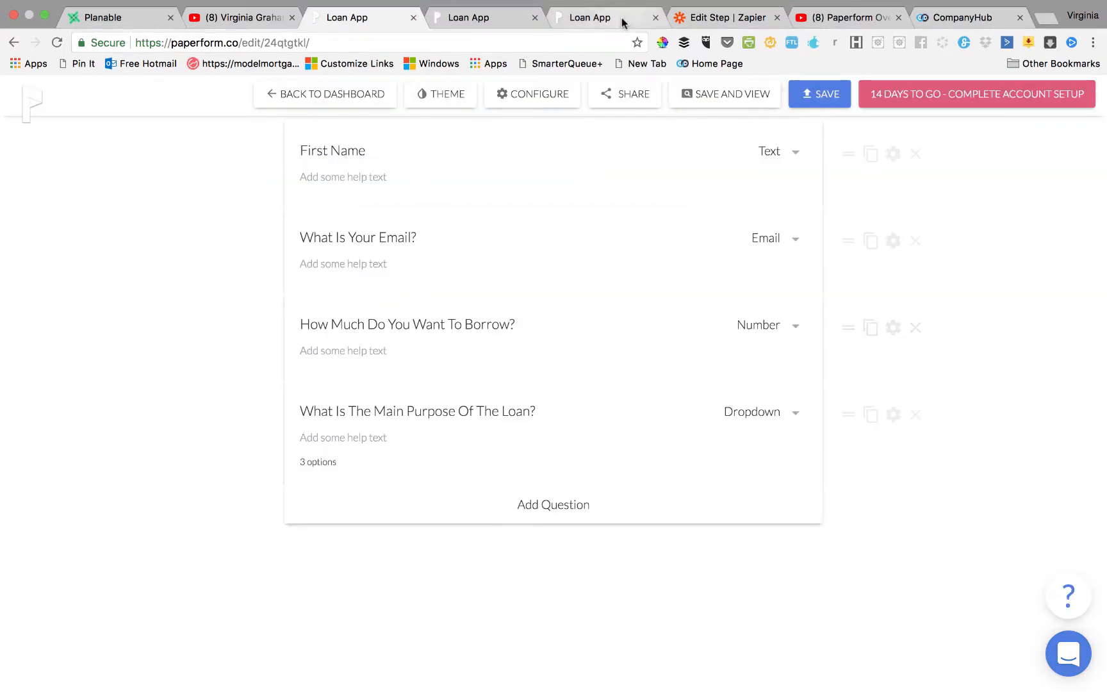
{"action": "left_click", "coordinate": [965, 34]}
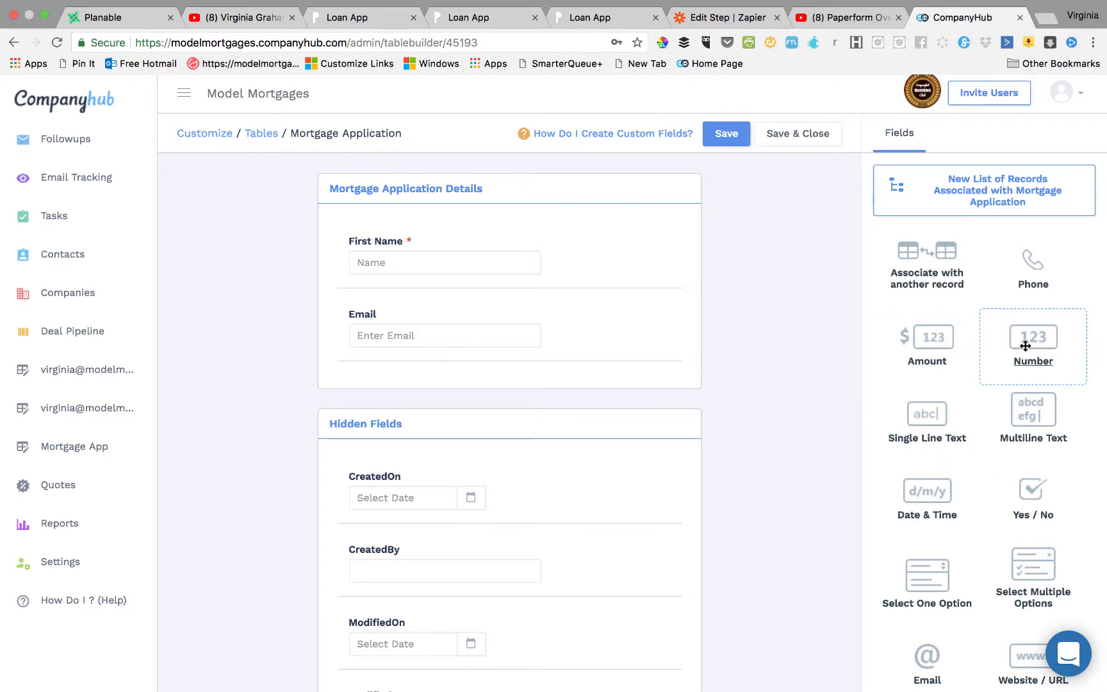
{"action": "left_click_drag", "start_coordinate": [1025, 342], "coordinate": [416, 397]}
{"action": "left_click", "coordinate": [933, 221]}
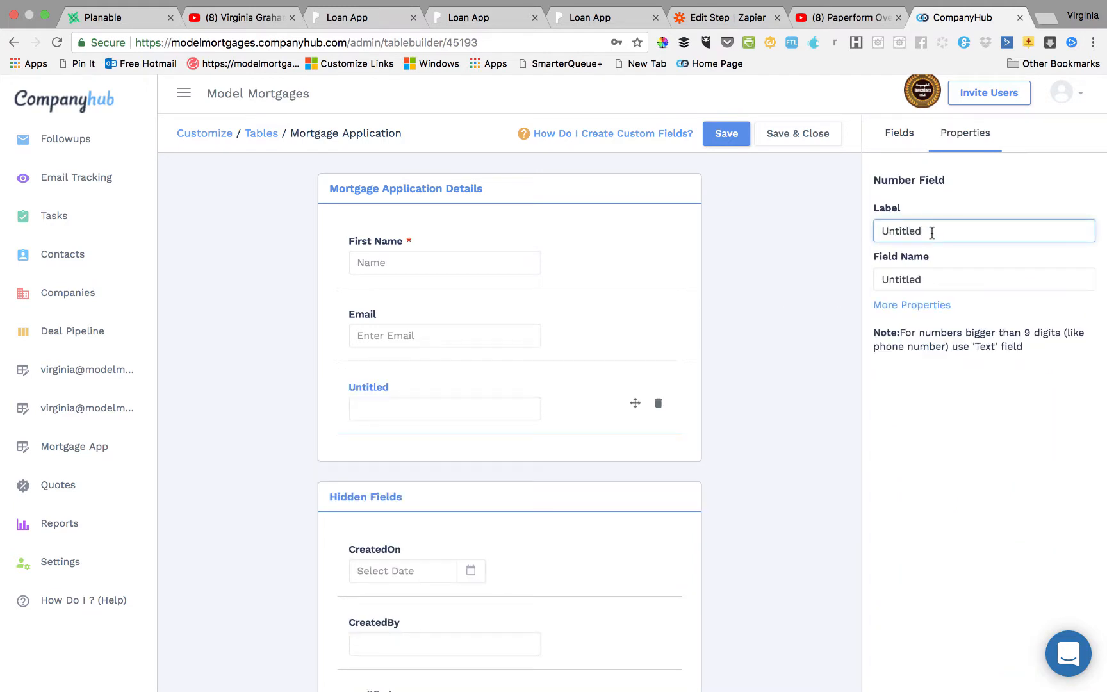
{"action": "left_click_drag", "start_coordinate": [932, 233], "coordinate": [835, 226]}
{"action": "type", "text": "How "}
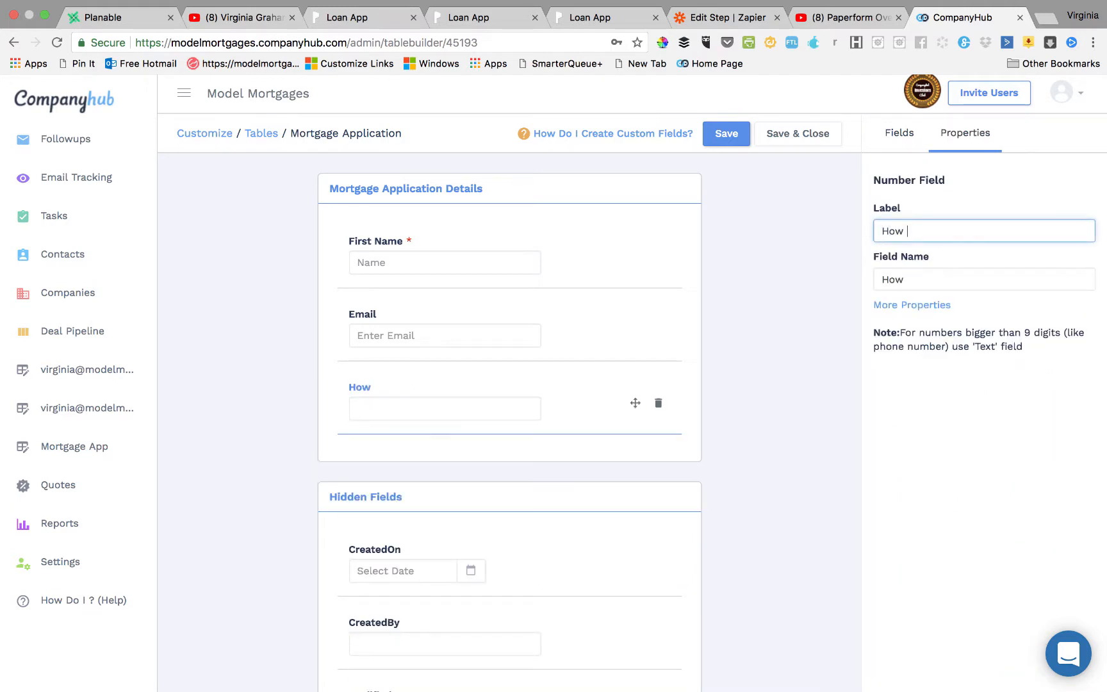
{"action": "type", "text": "Much Do "}
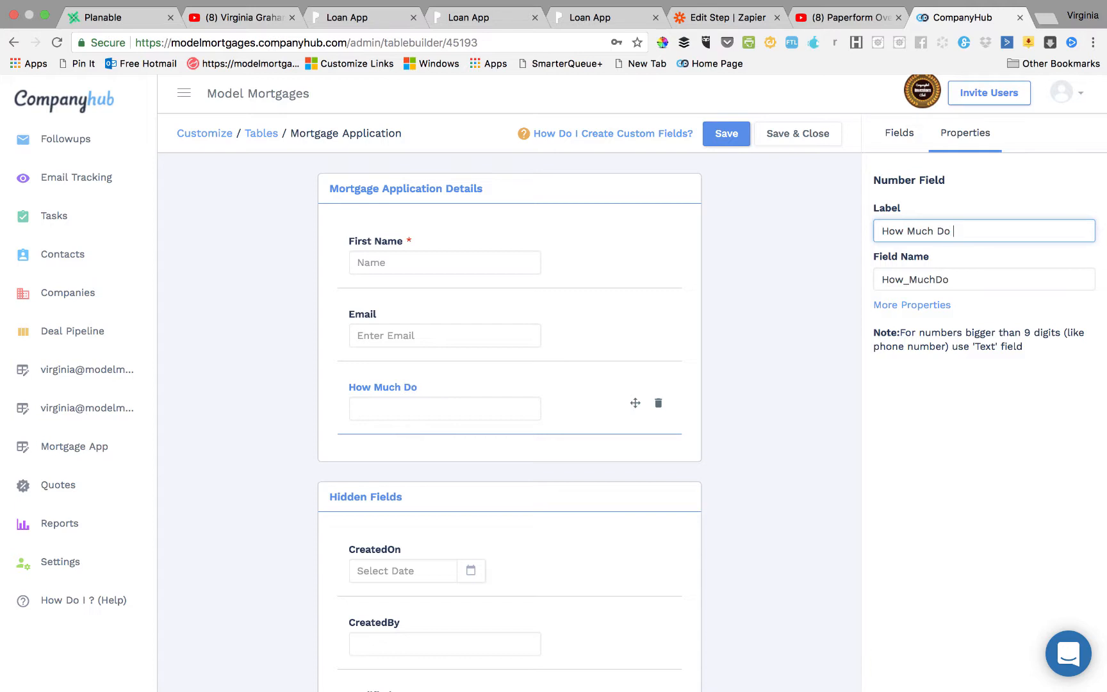
{"action": "type", "text": "You Wna"}
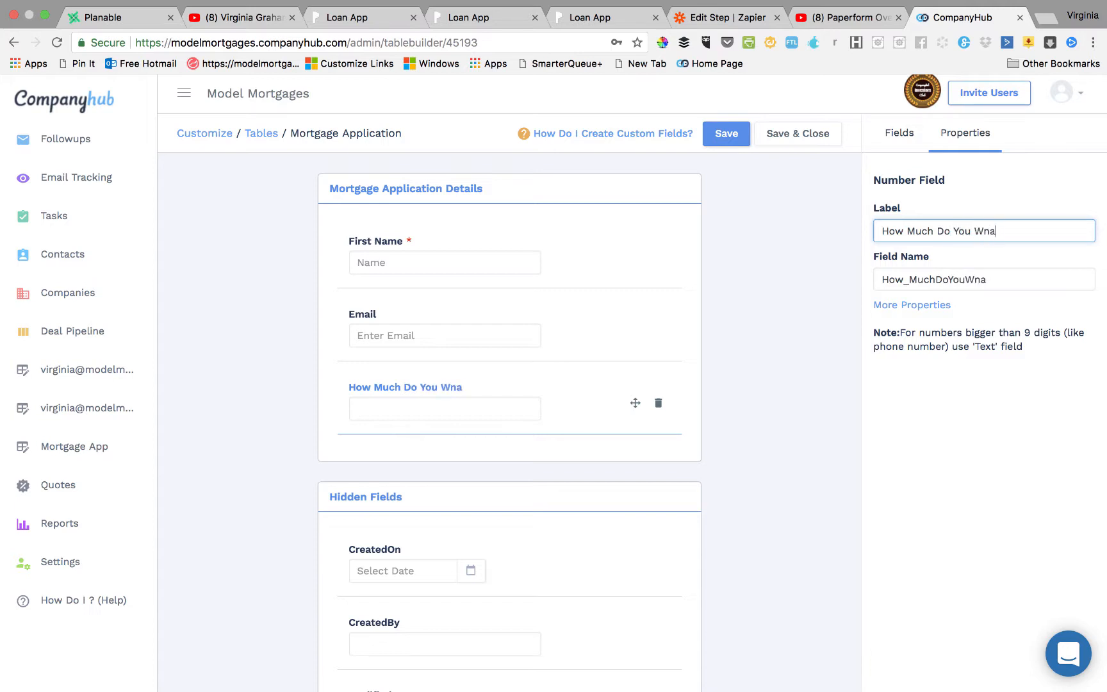
{"action": "type", "text": "t To Borrow?"}
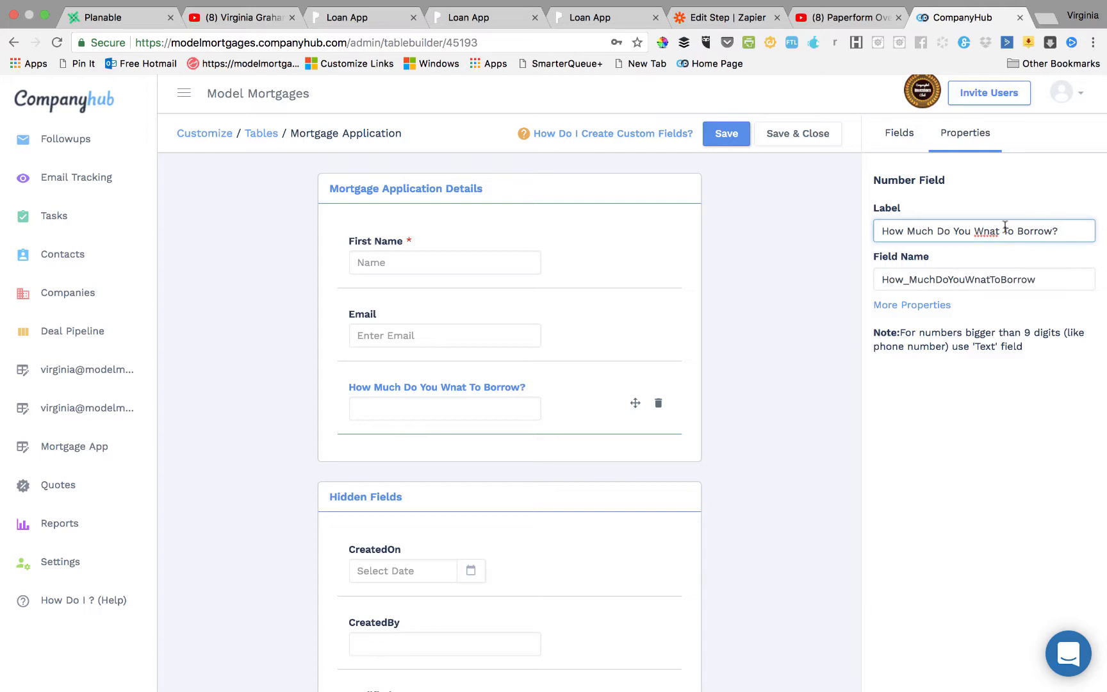
{"action": "left_click", "coordinate": [996, 231]}
{"action": "key", "text": "BackSpace"}
{"action": "key", "text": "BackSpace"}
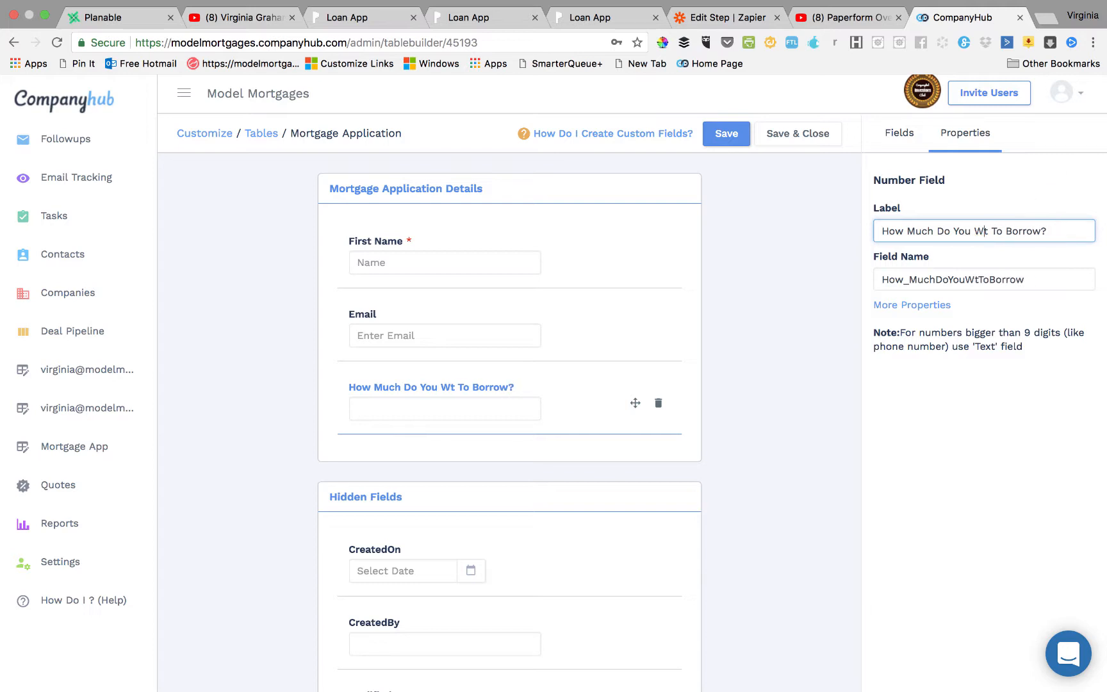
{"action": "type", "text": "an"}
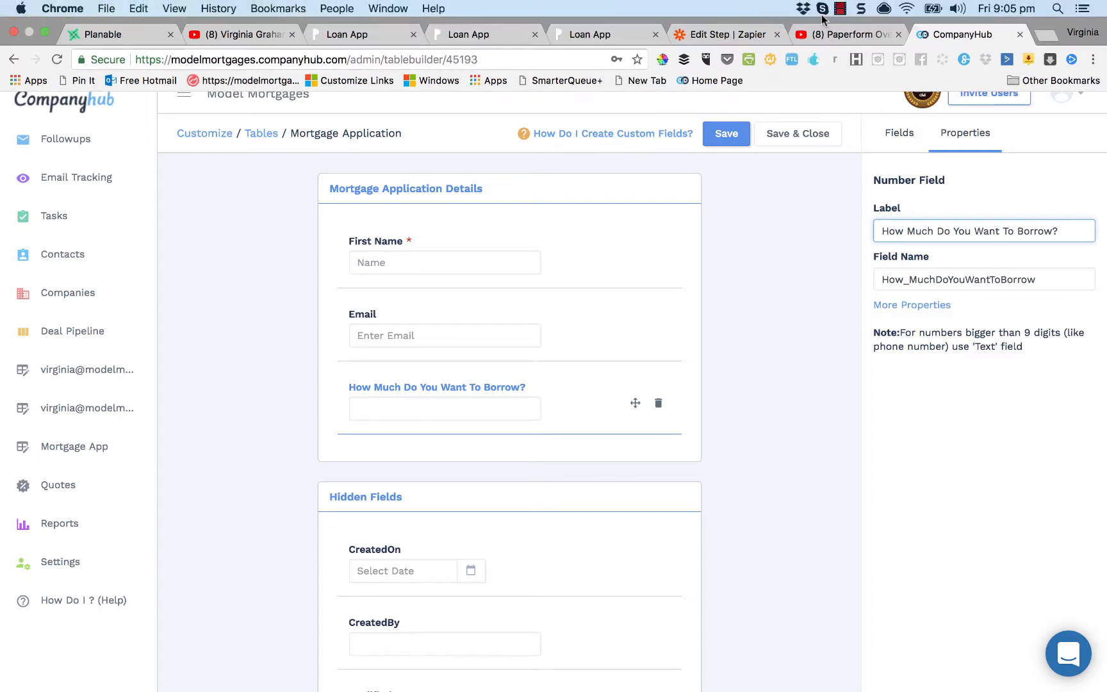
Add a Single Line Text field labelled 'Loan's Main Purpose' below it.
{"action": "left_click", "coordinate": [380, 30]}
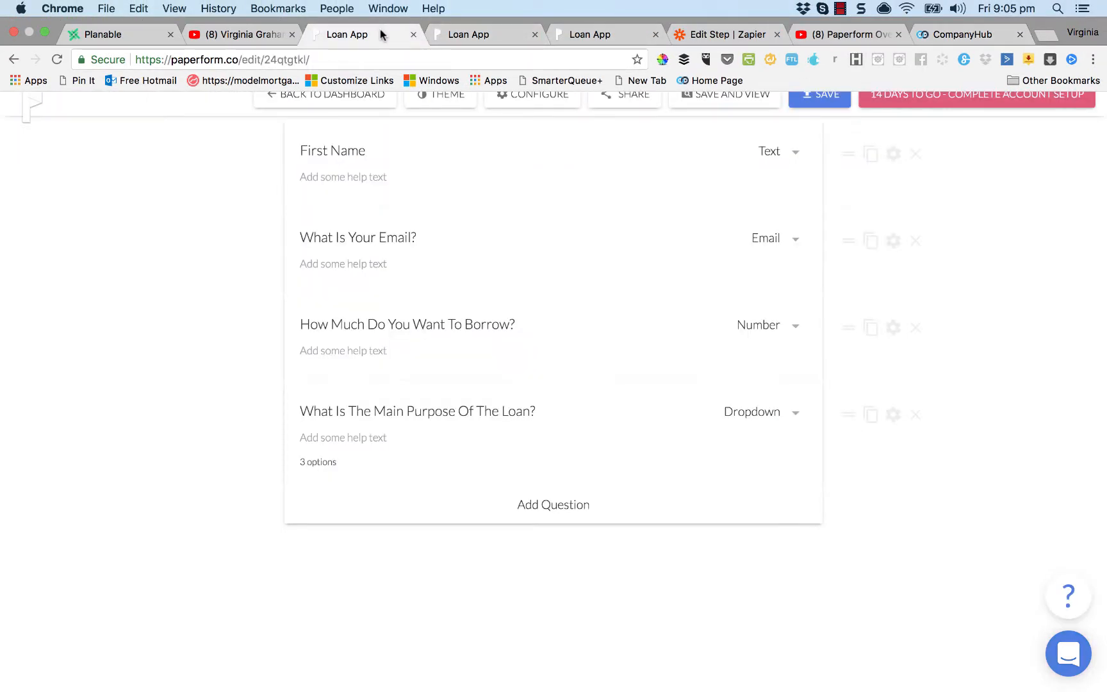
{"action": "left_click", "coordinate": [969, 35]}
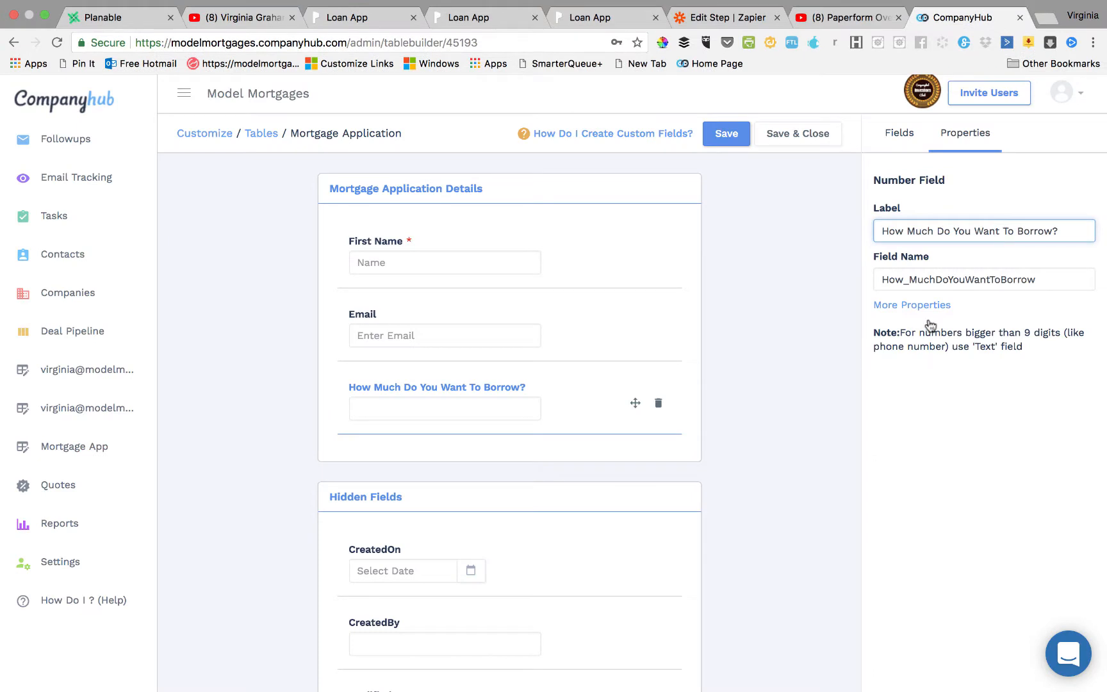
{"action": "left_click", "coordinate": [900, 135]}
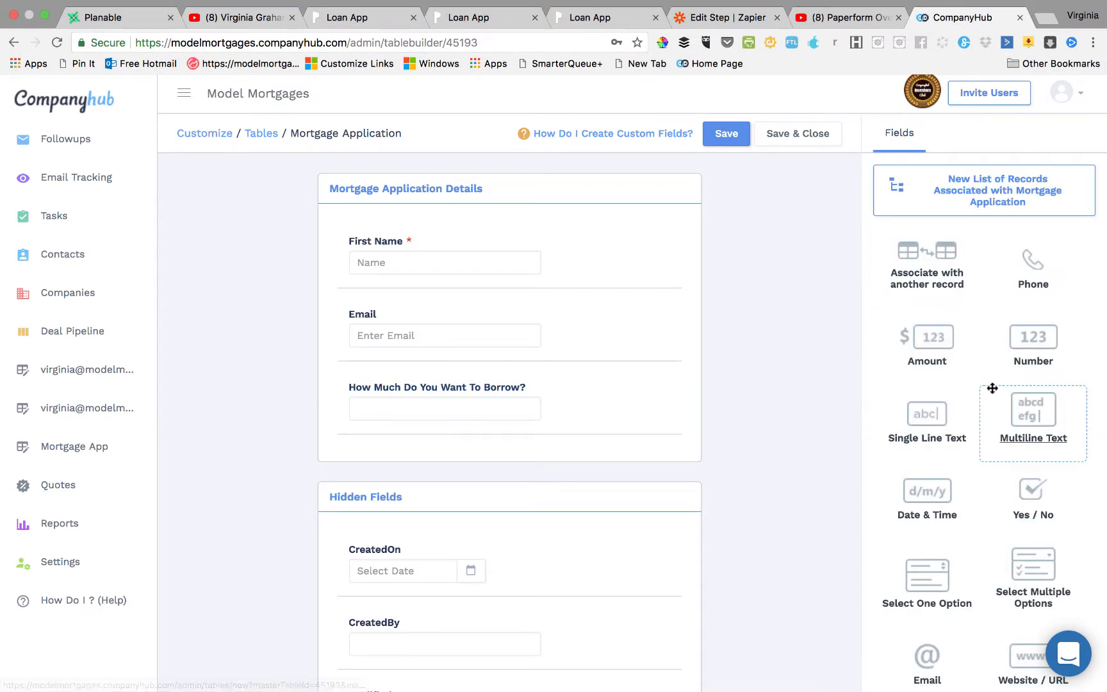
{"action": "left_click_drag", "start_coordinate": [944, 410], "coordinate": [471, 448]}
{"action": "left_click_drag", "start_coordinate": [931, 227], "coordinate": [841, 232]}
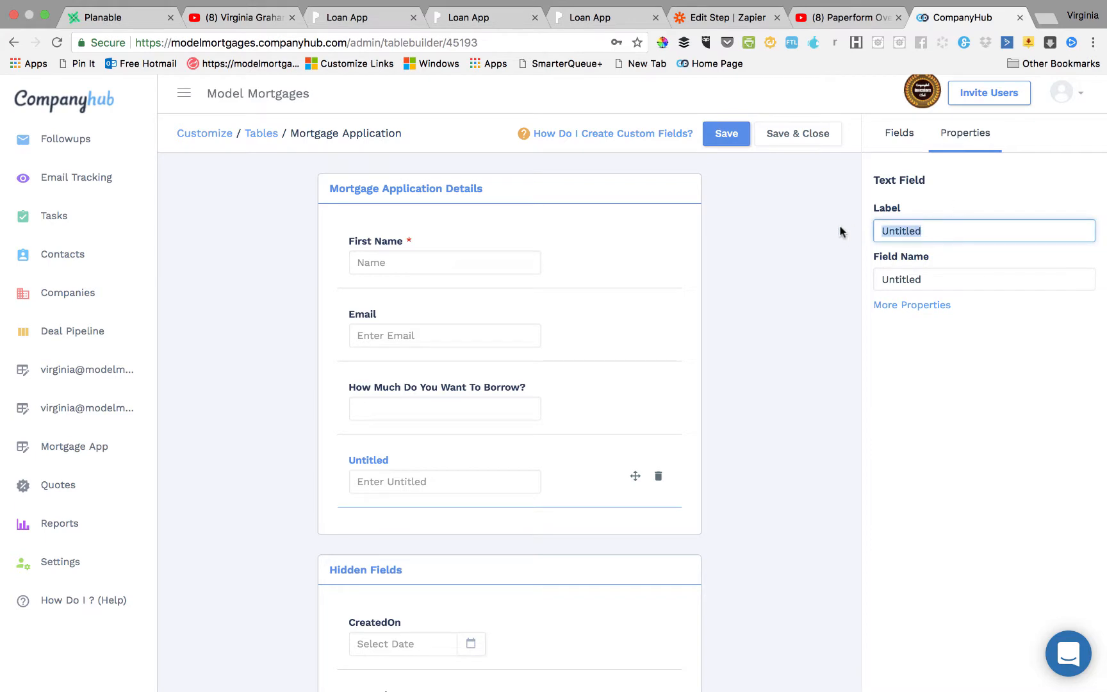
{"action": "type", "text": "Loan's"}
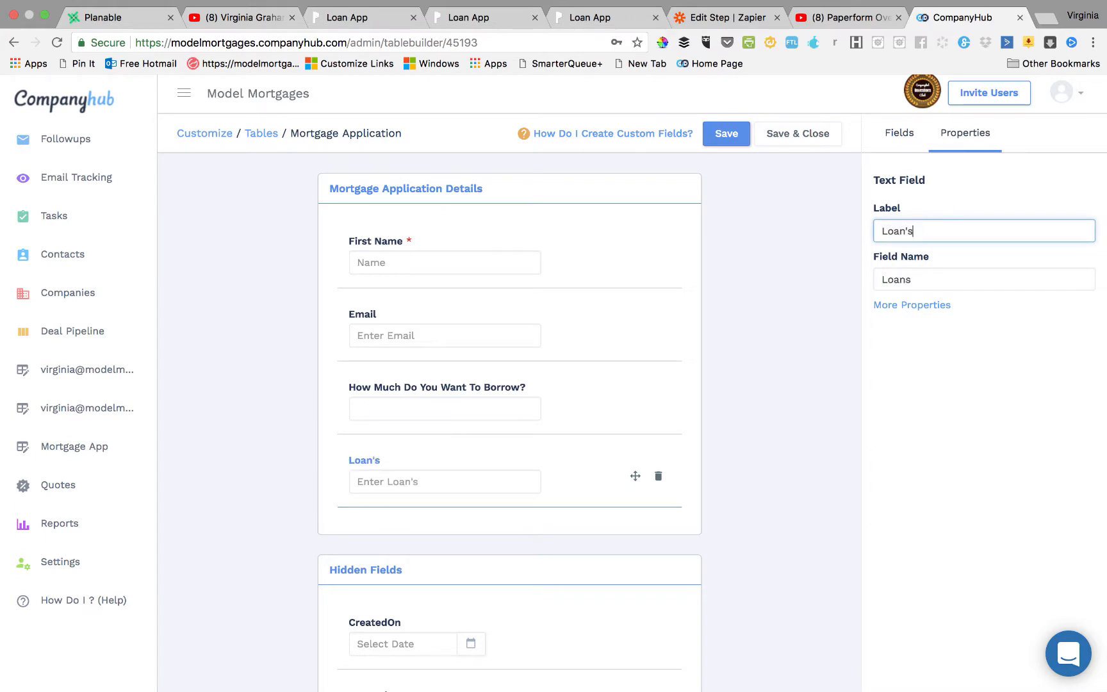
{"action": "type", "text": " Main Pu"}
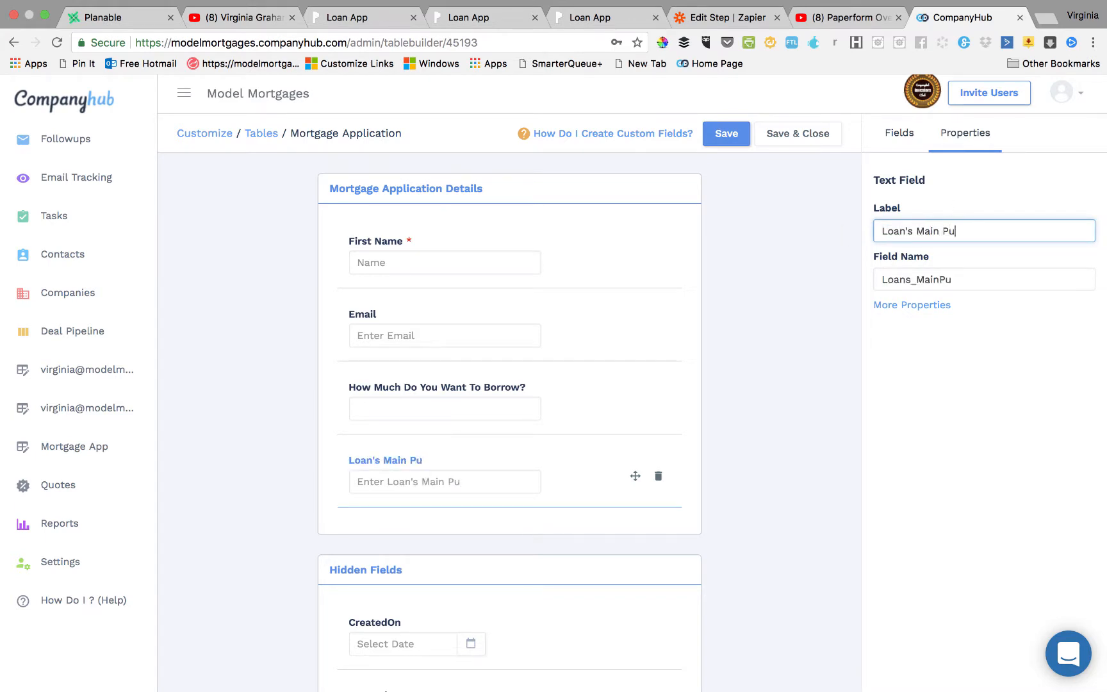
{"action": "type", "text": "rpose"}
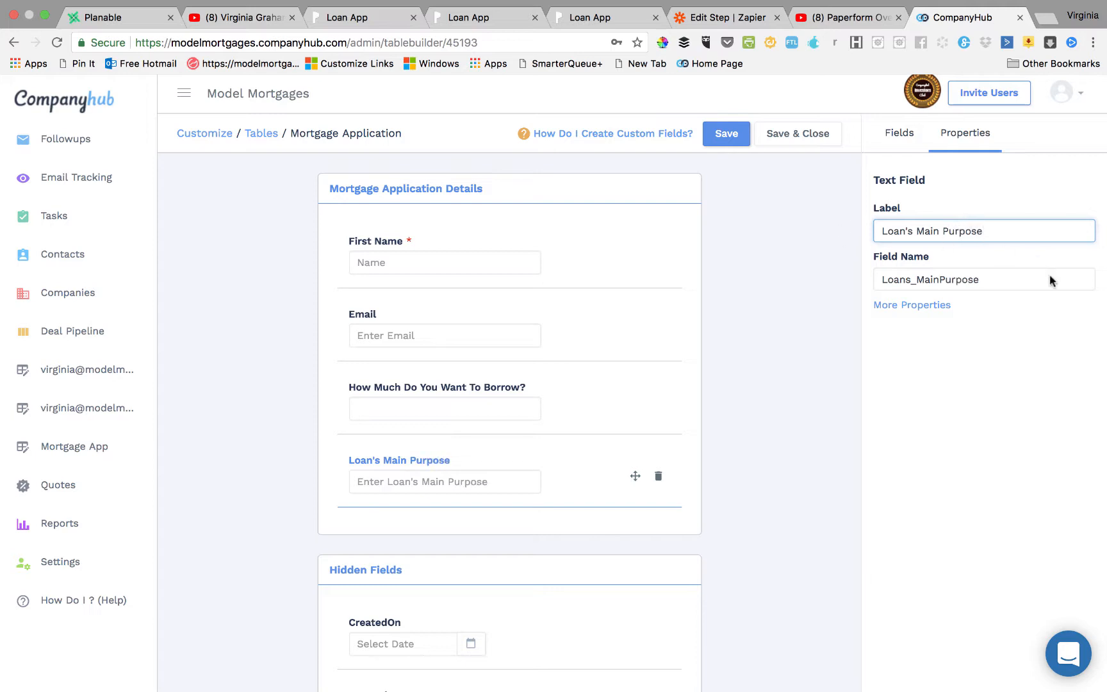
{"action": "left_click", "coordinate": [815, 490]}
{"action": "scroll", "coordinate": [815, 489], "scroll_direction": "down", "scroll_amount": 3}
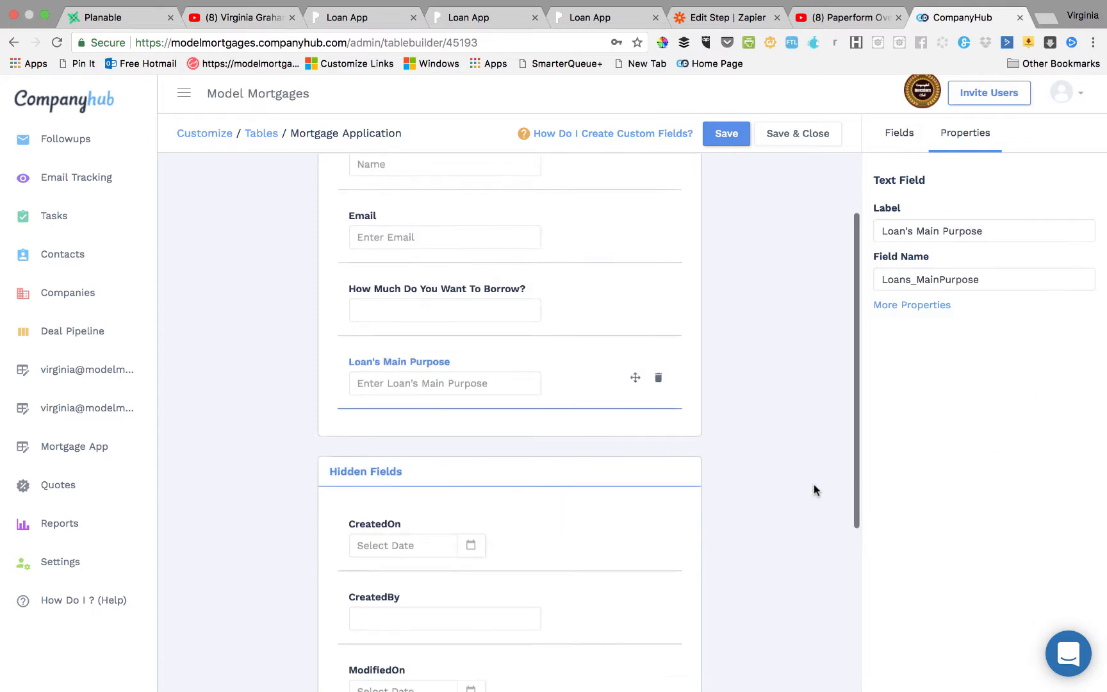
{"action": "scroll", "coordinate": [816, 489], "scroll_direction": "up", "scroll_amount": 3}
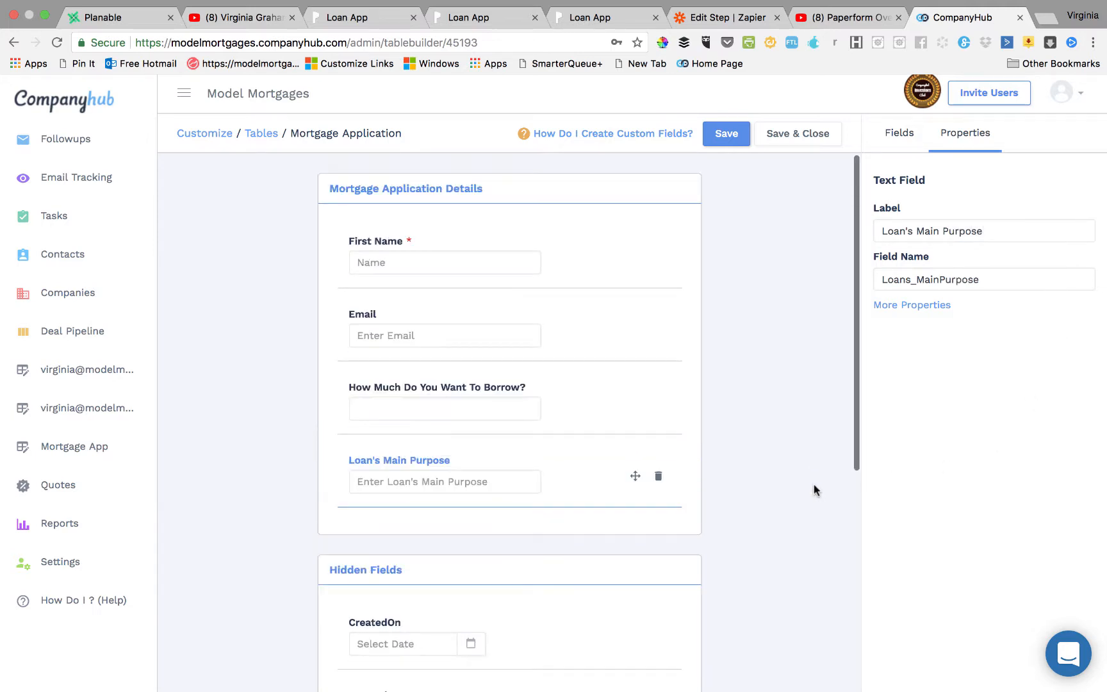
Save the new fields and re-apply the All Mortgage App list view showing the new columns.
{"action": "left_click", "coordinate": [746, 138]}
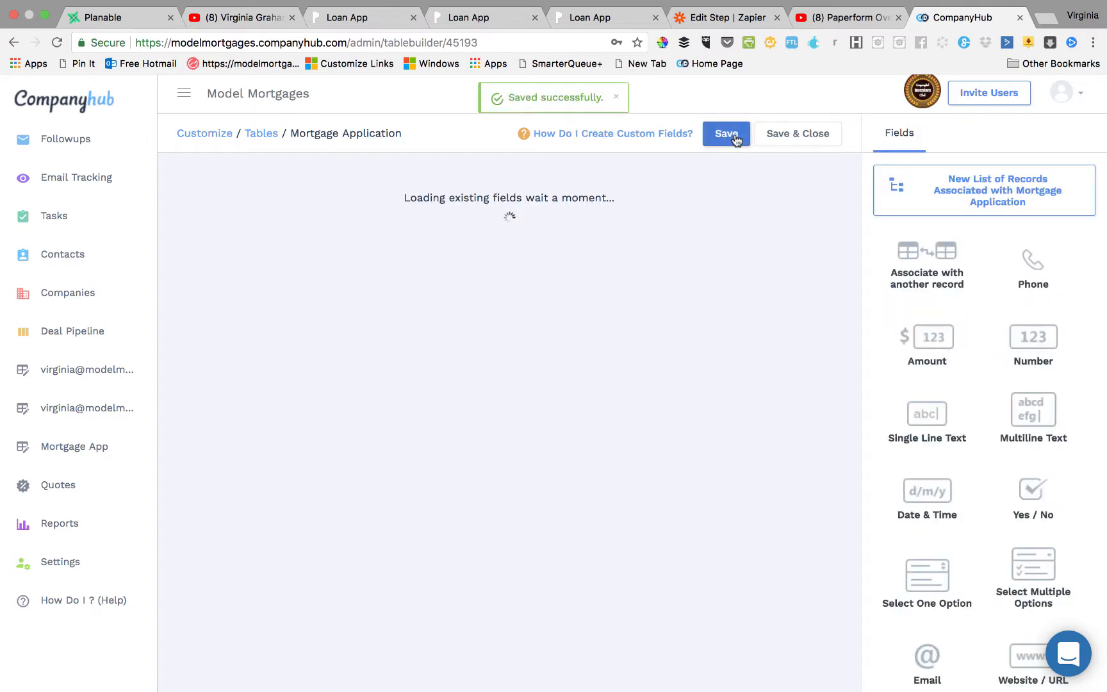
{"action": "left_click", "coordinate": [89, 450]}
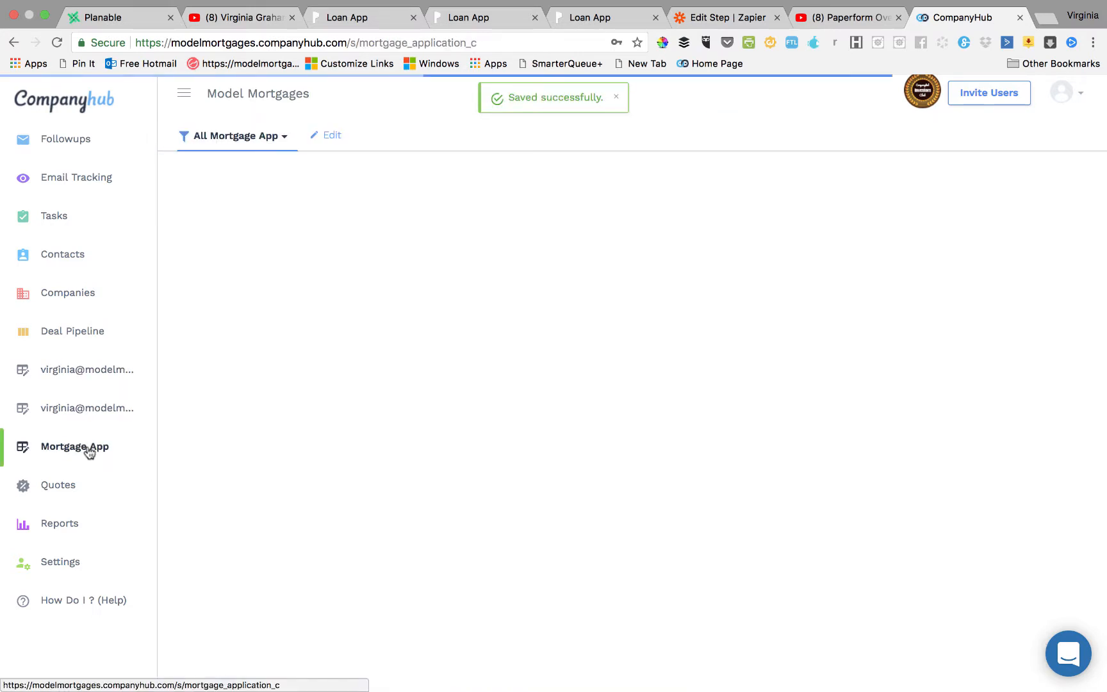
{"action": "left_click", "coordinate": [332, 135]}
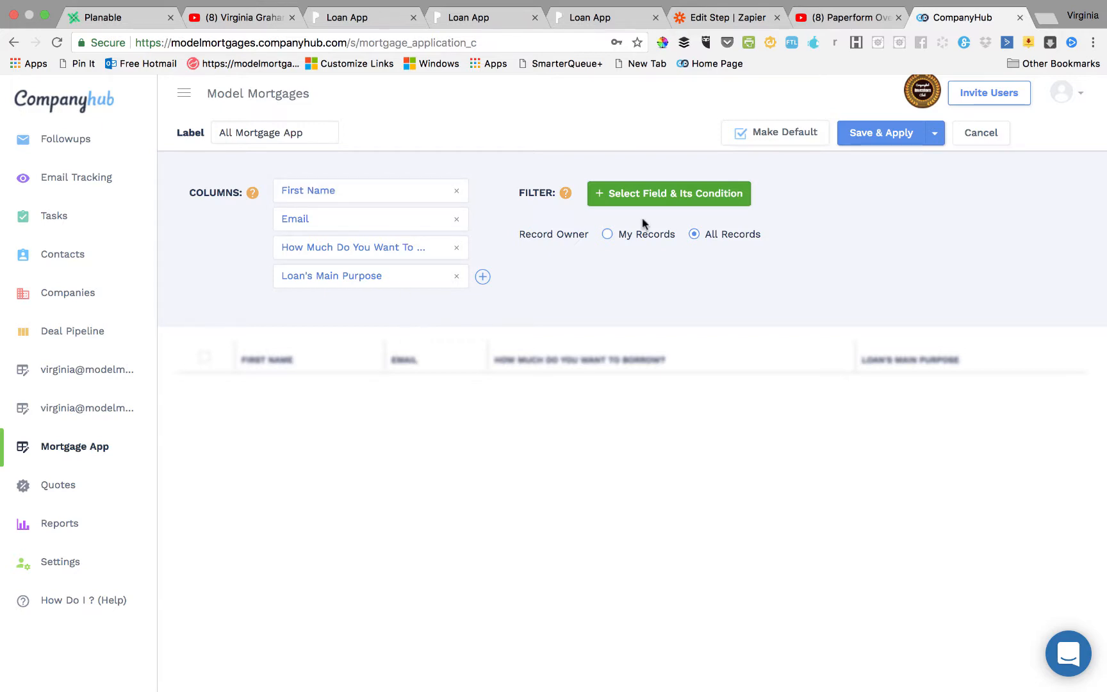
{"action": "left_click", "coordinate": [873, 142]}
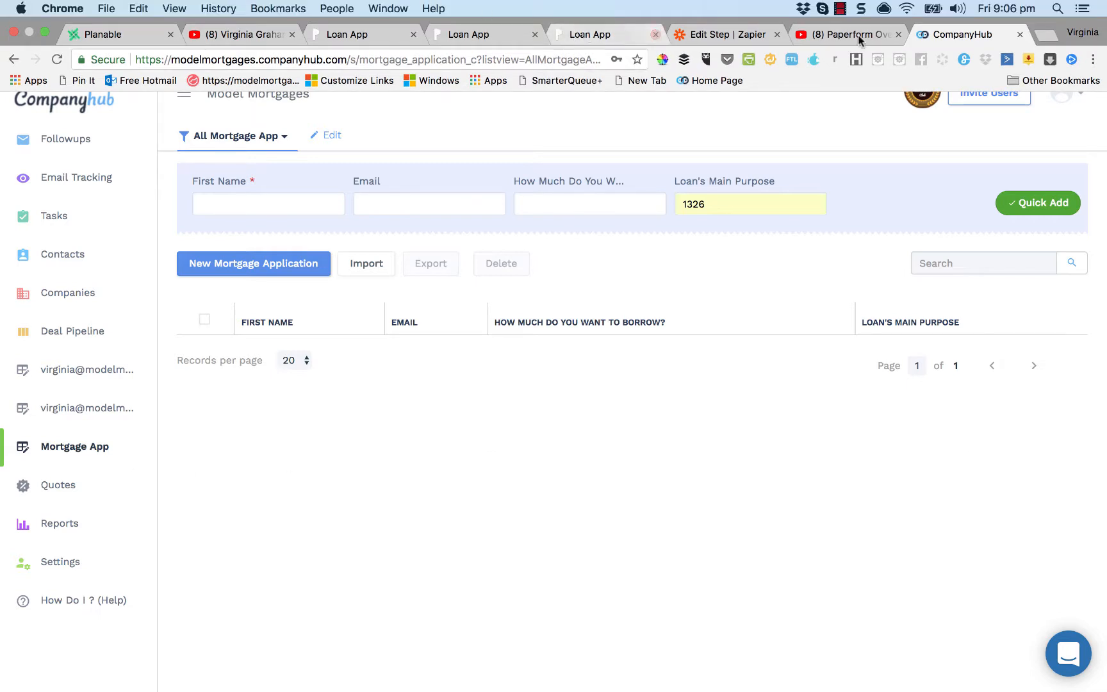
{"action": "left_click", "coordinate": [314, 29]}
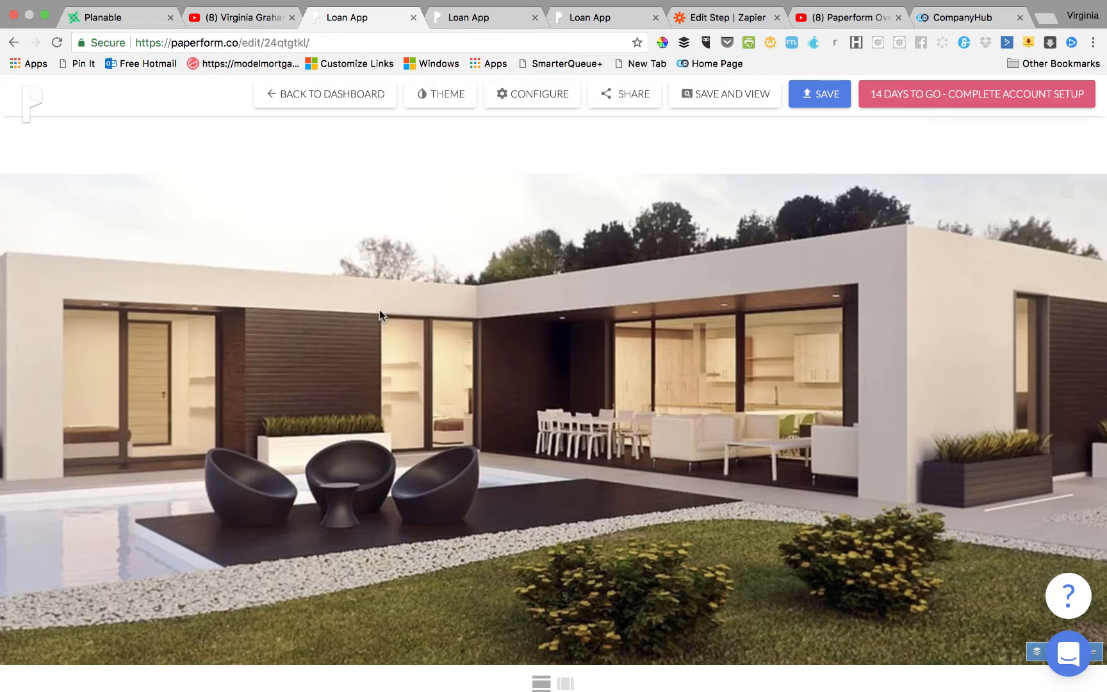
Connect the Loan App form to Zapier from its Integrations settings.
{"action": "left_click", "coordinate": [507, 95]}
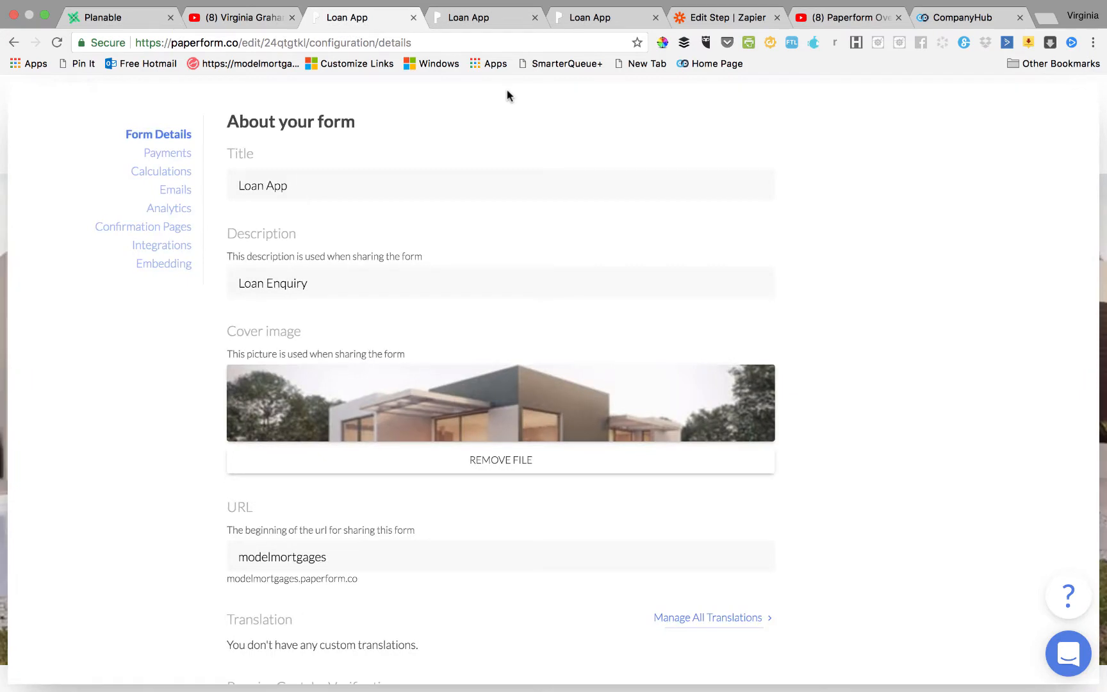
{"action": "left_click", "coordinate": [180, 248]}
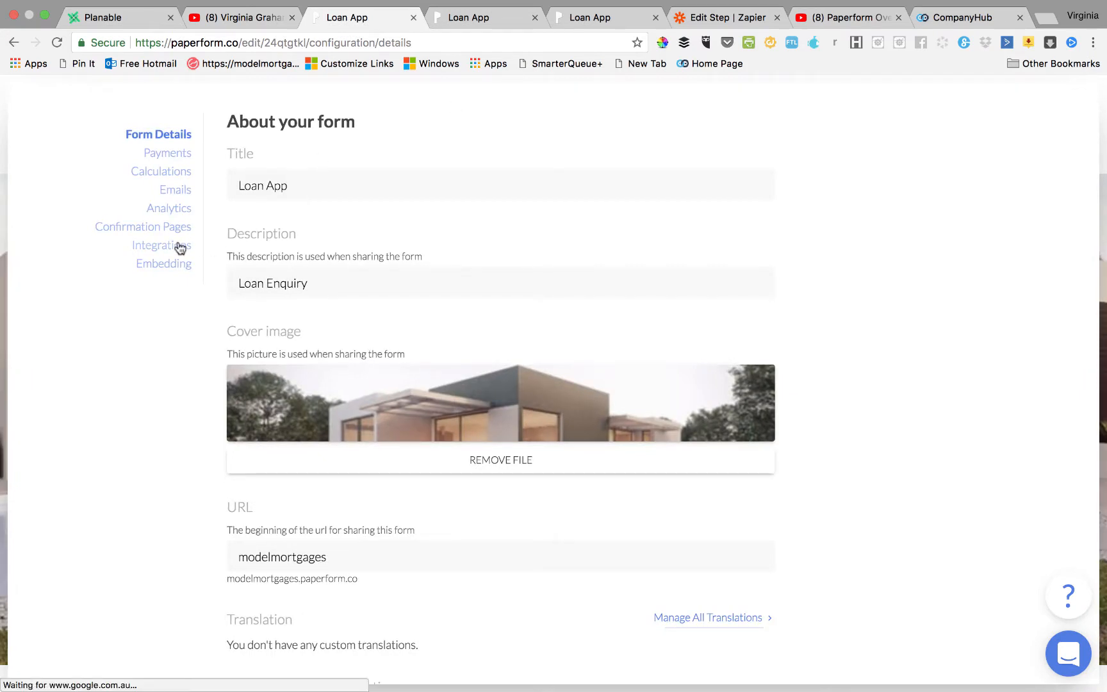
{"action": "scroll", "coordinate": [406, 487], "scroll_direction": "down", "scroll_amount": 9}
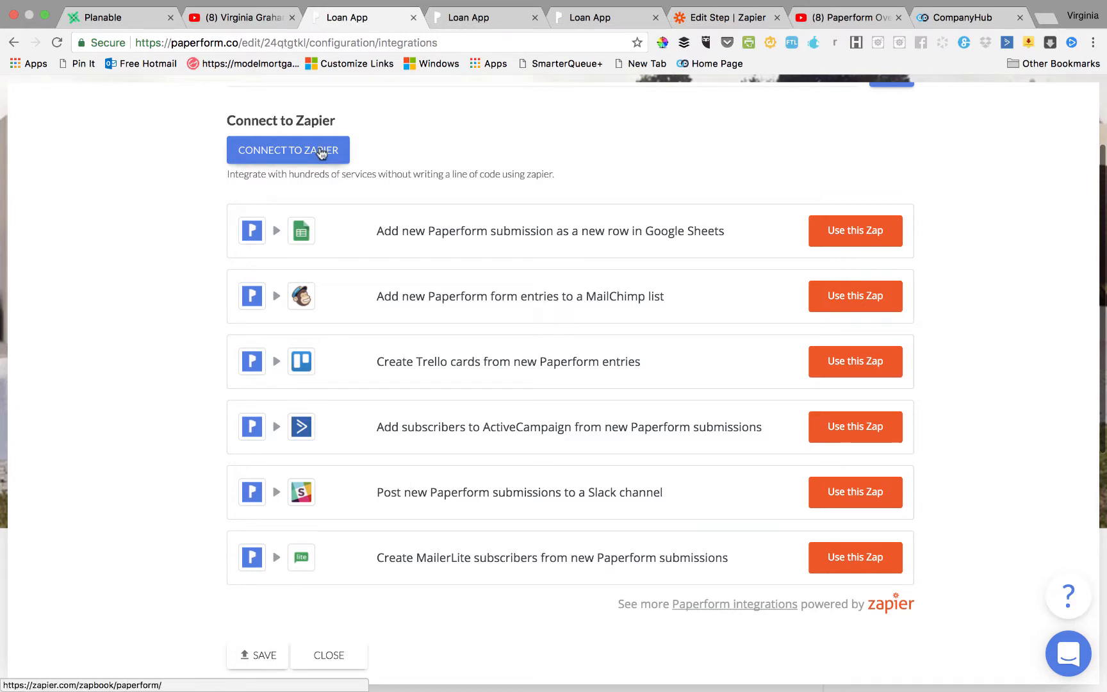
{"action": "left_click", "coordinate": [320, 151]}
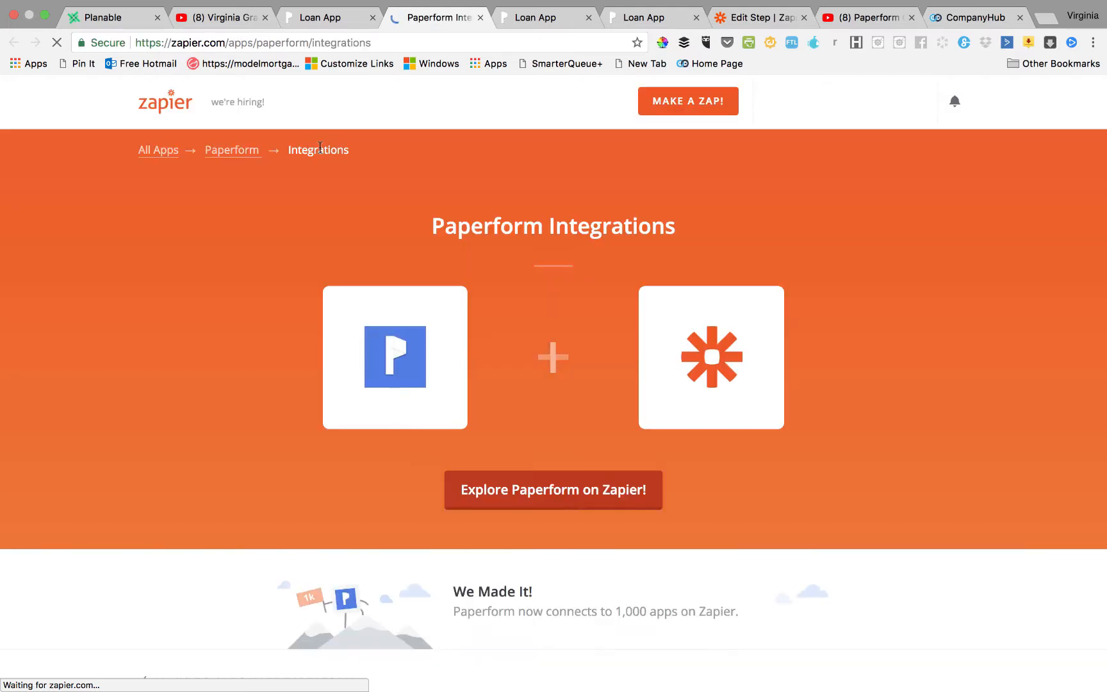
Start a new zap with Paperform's New Form Submission trigger and the tested Paperform account.
{"action": "left_click", "coordinate": [642, 111]}
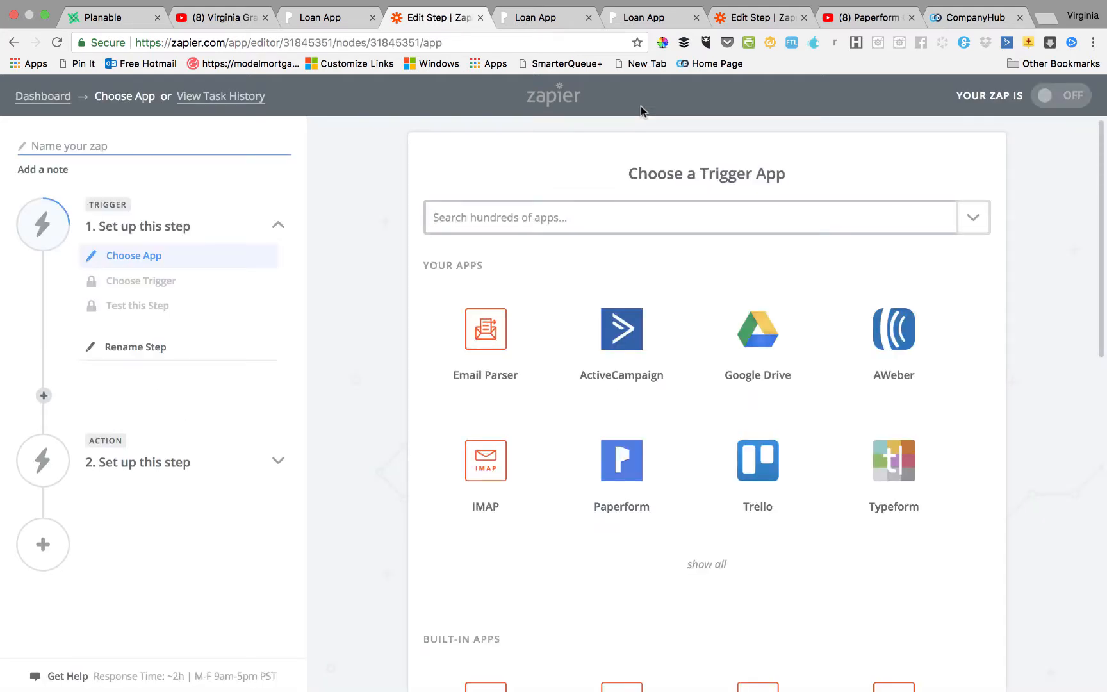
{"action": "left_click", "coordinate": [507, 212]}
{"action": "type", "text": "p"}
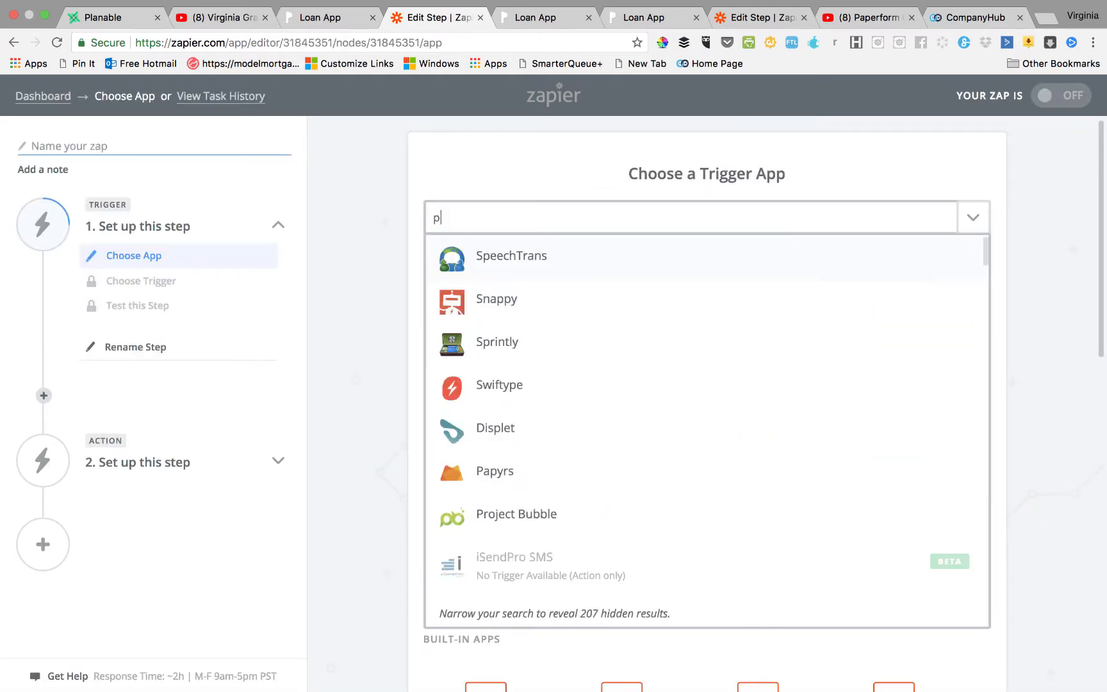
{"action": "type", "text": "aperf"}
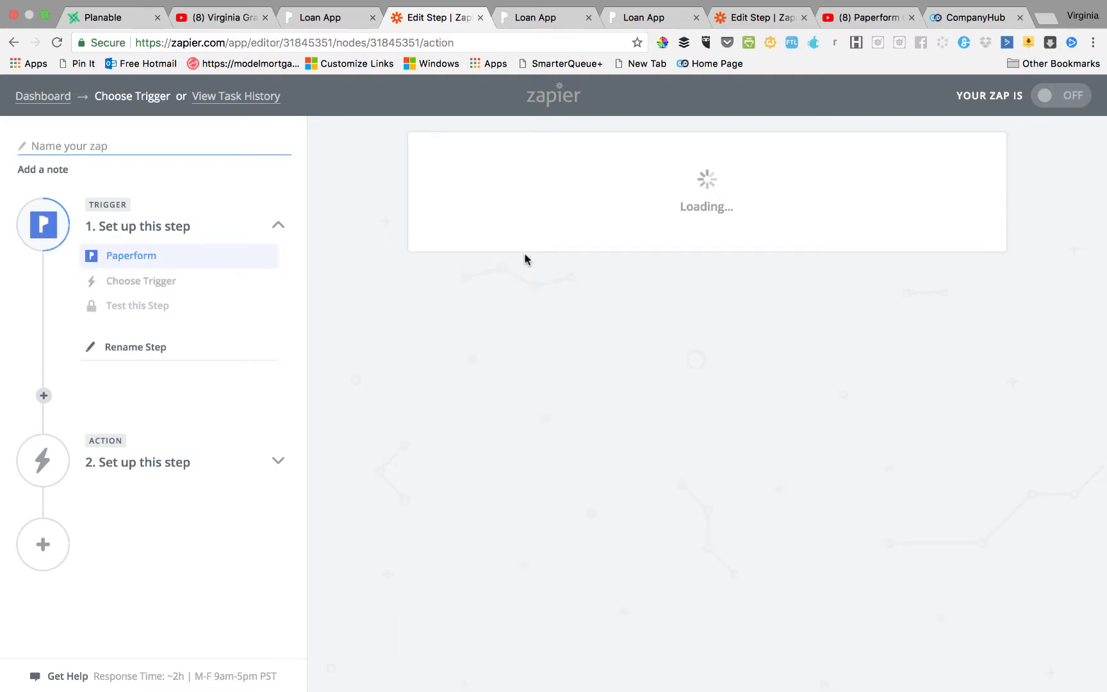
{"action": "left_click", "coordinate": [914, 392]}
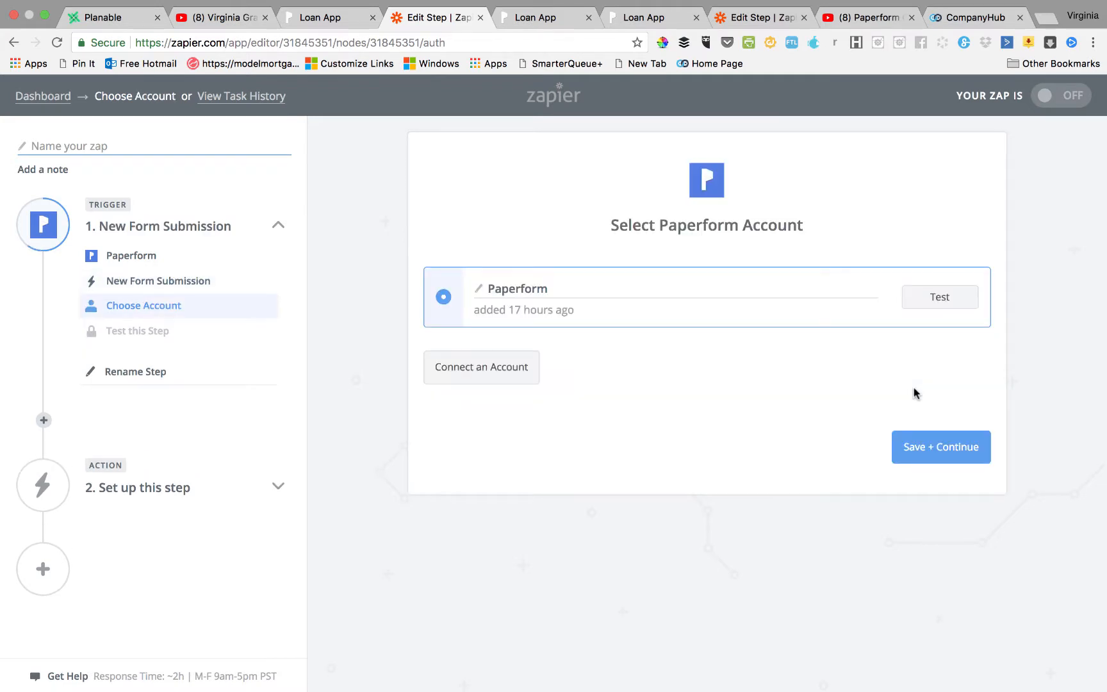
{"action": "left_click", "coordinate": [942, 304]}
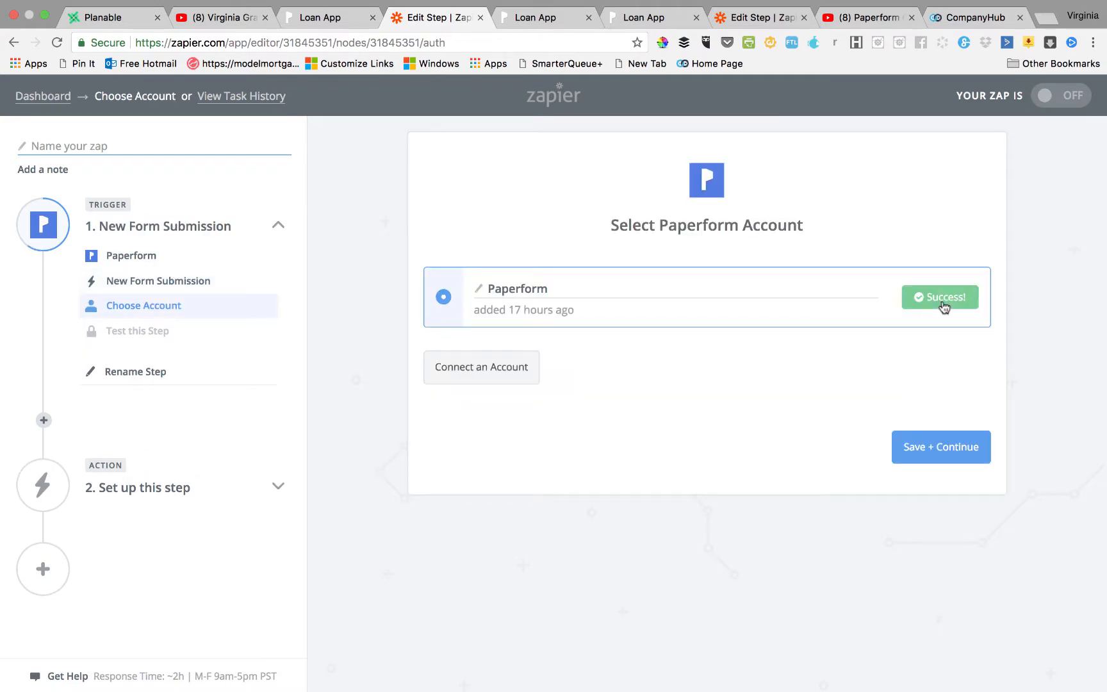
{"action": "left_click", "coordinate": [919, 462]}
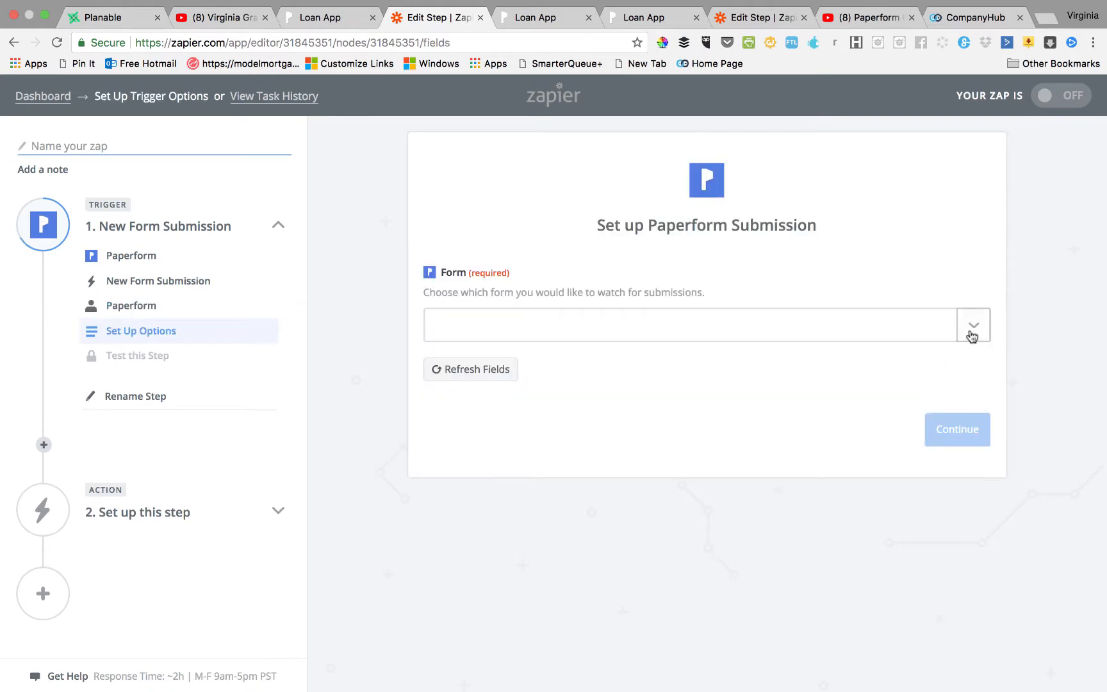
Choose the Loan App form as the trigger's form and continue to testing.
{"action": "left_click", "coordinate": [973, 332]}
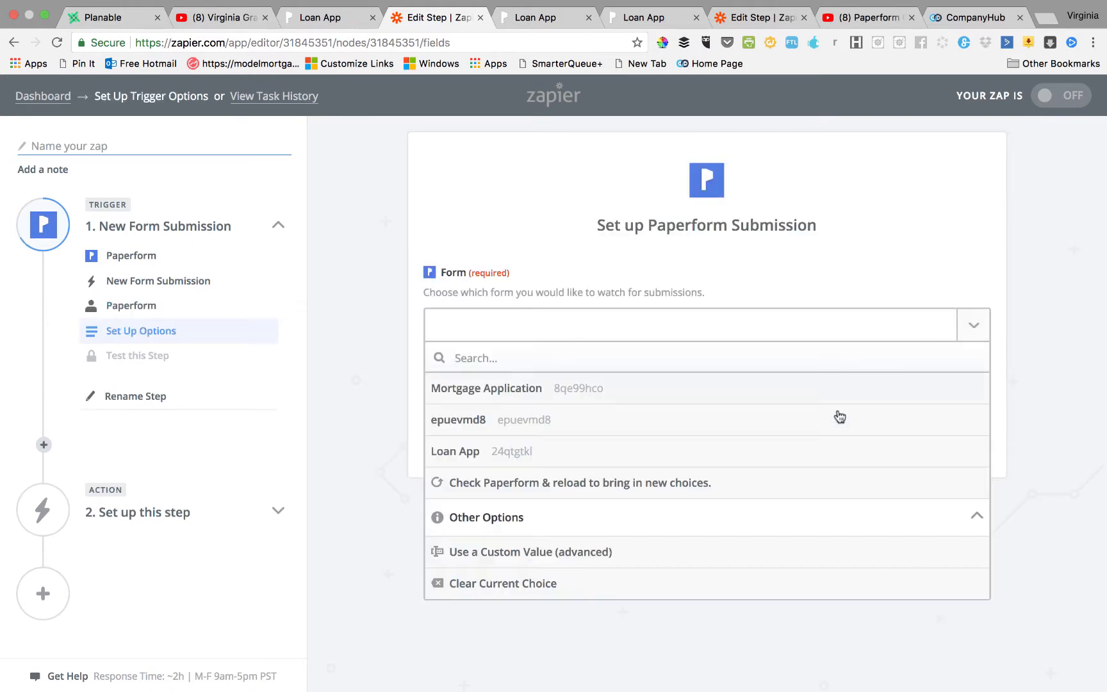
{"action": "left_click", "coordinate": [813, 450]}
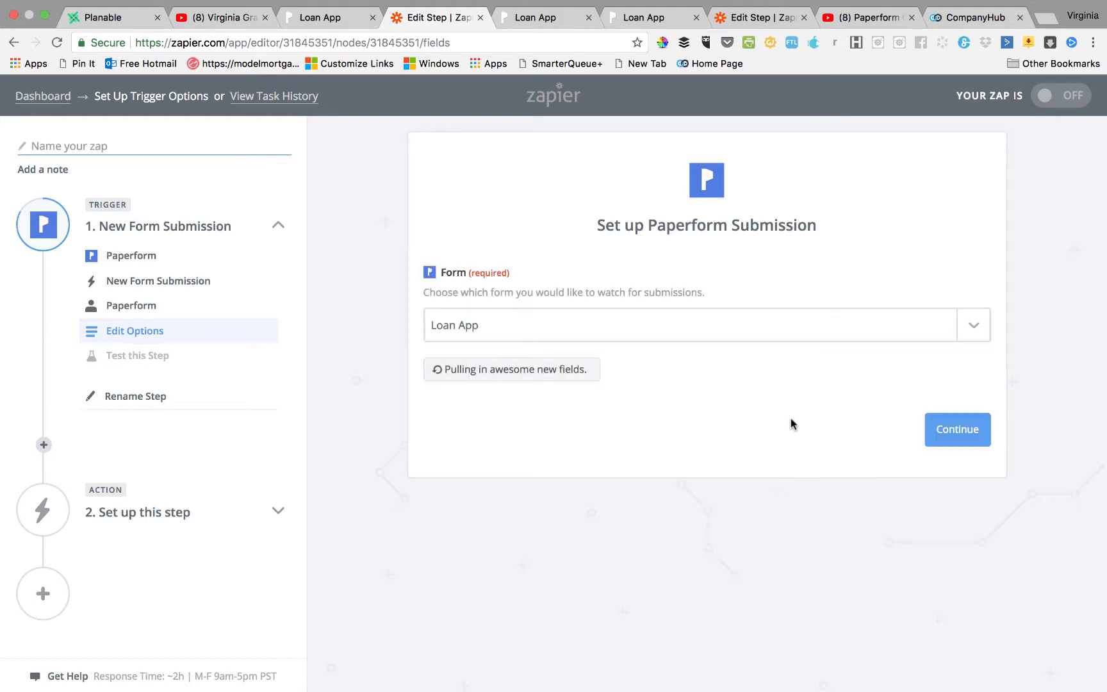
{"action": "left_click", "coordinate": [967, 434]}
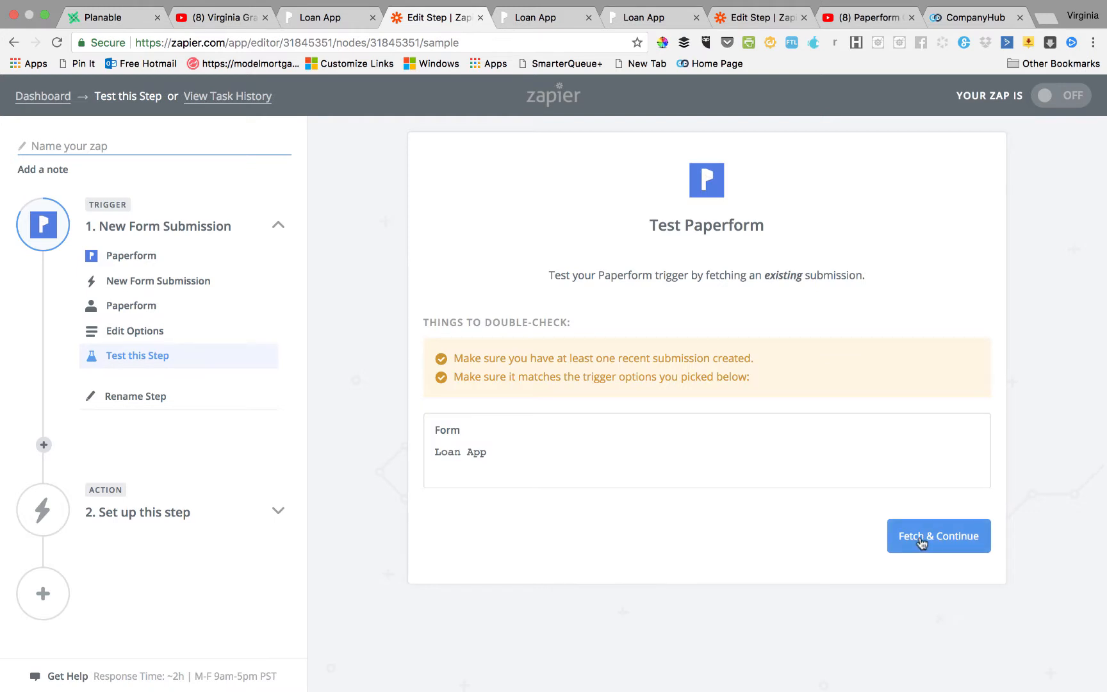
{"action": "left_click", "coordinate": [310, 17]}
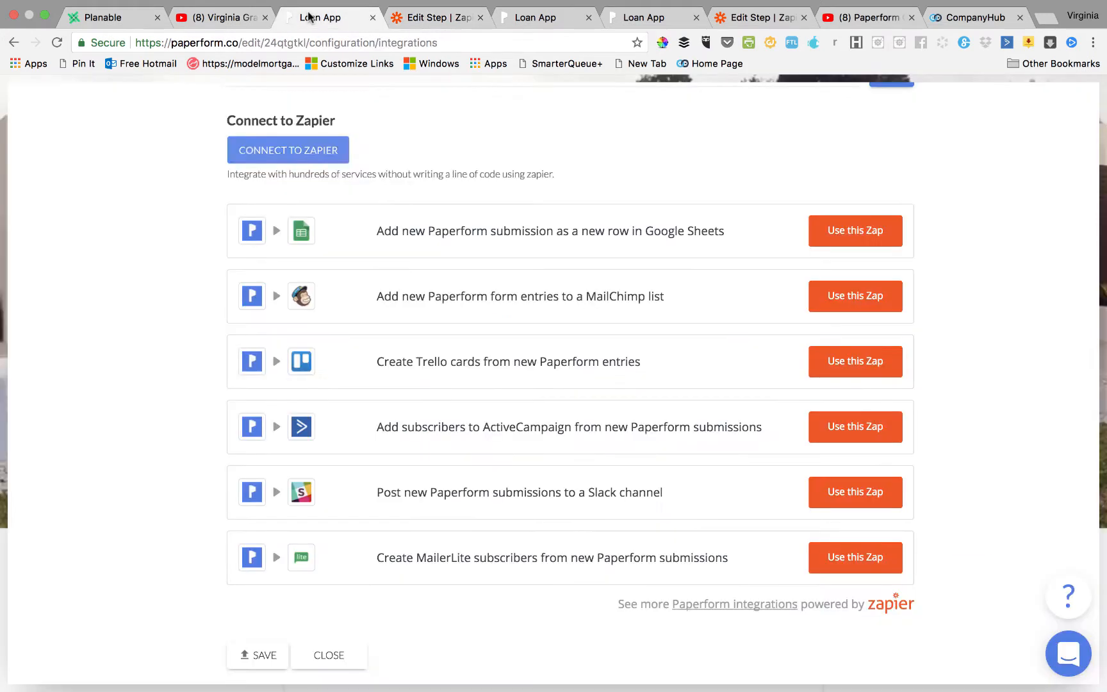
On the live loan form, autofill the First Name and email from saved details.
{"action": "left_click", "coordinate": [523, 16]}
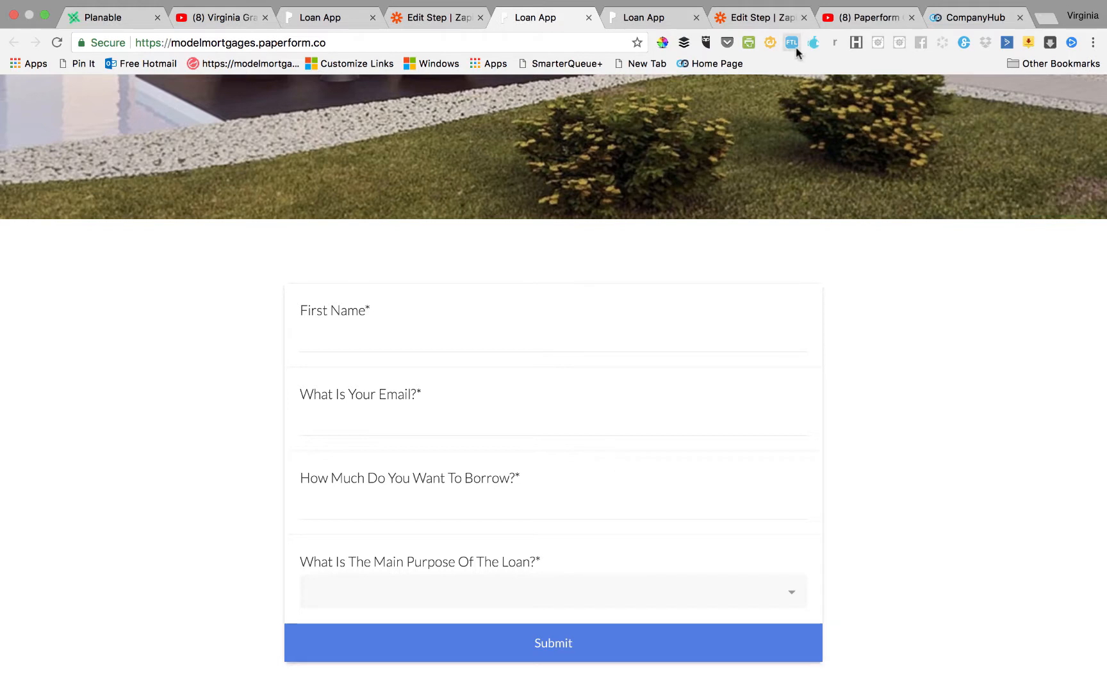
{"action": "left_click", "coordinate": [774, 18]}
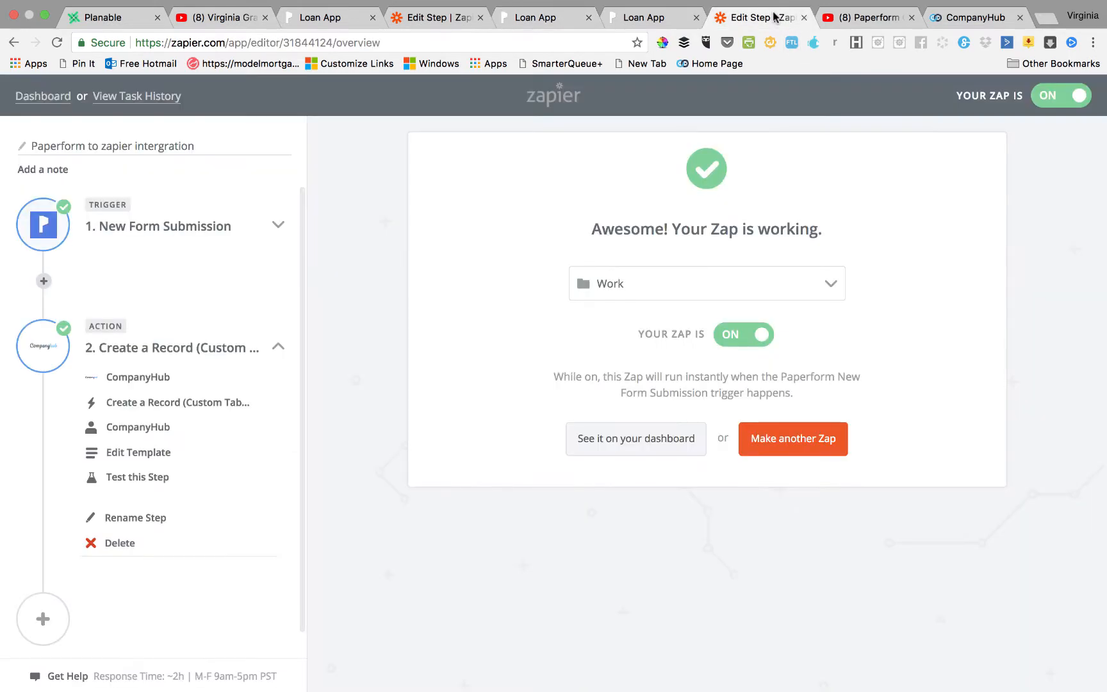
{"action": "left_click", "coordinate": [444, 20]}
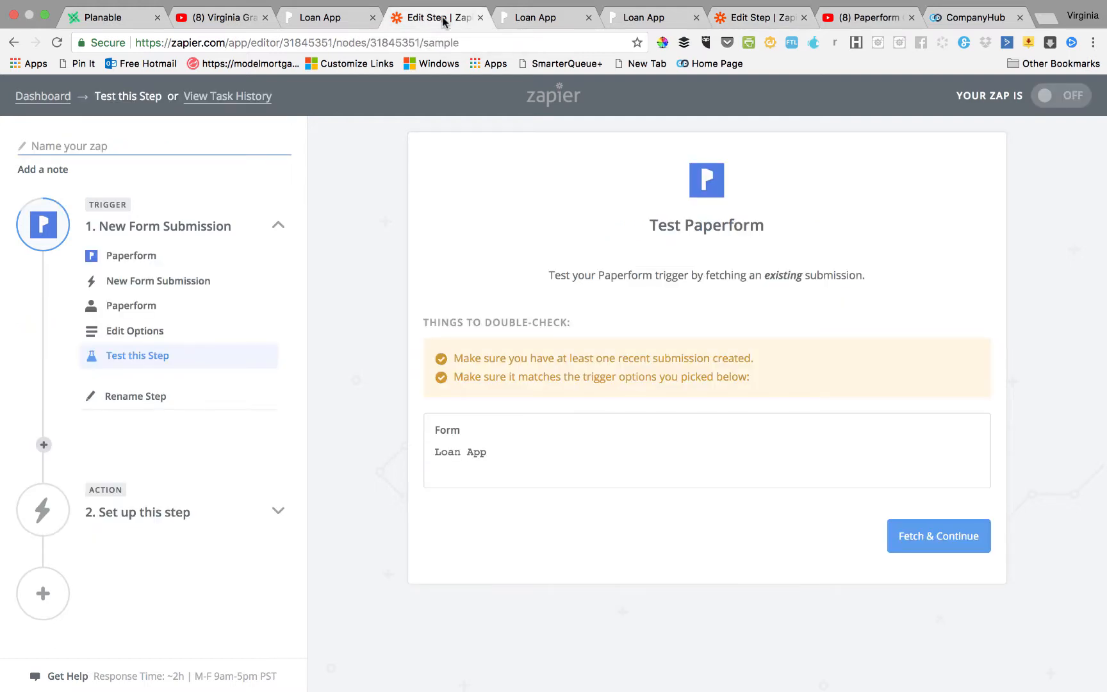
{"action": "left_click", "coordinate": [340, 17]}
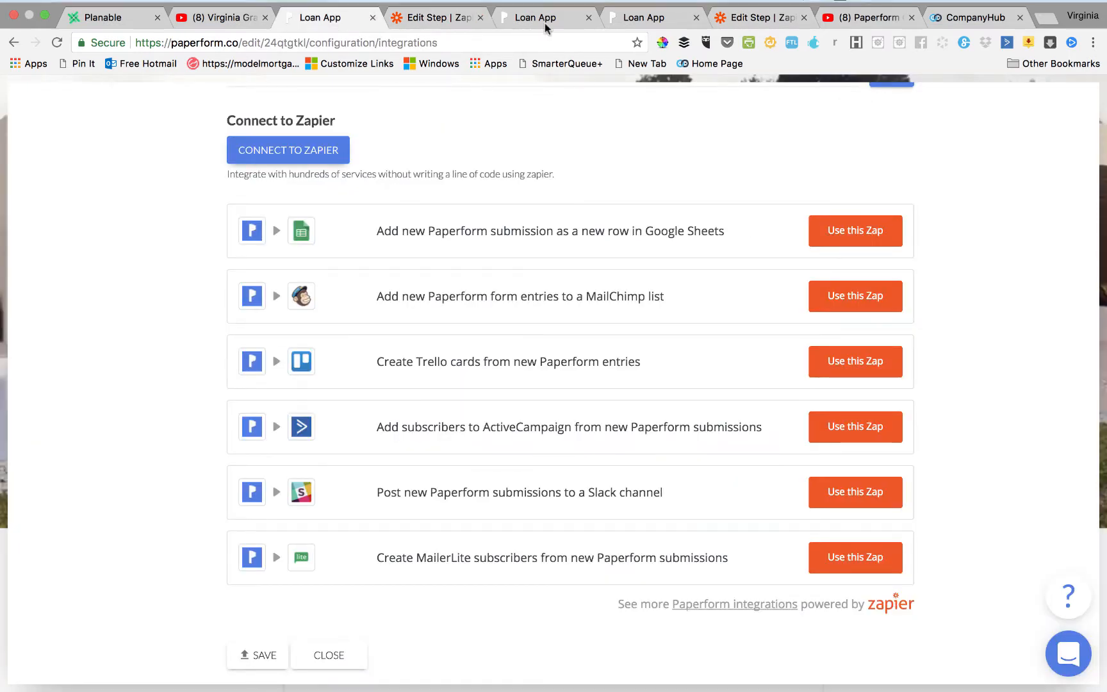
{"action": "left_click", "coordinate": [546, 25]}
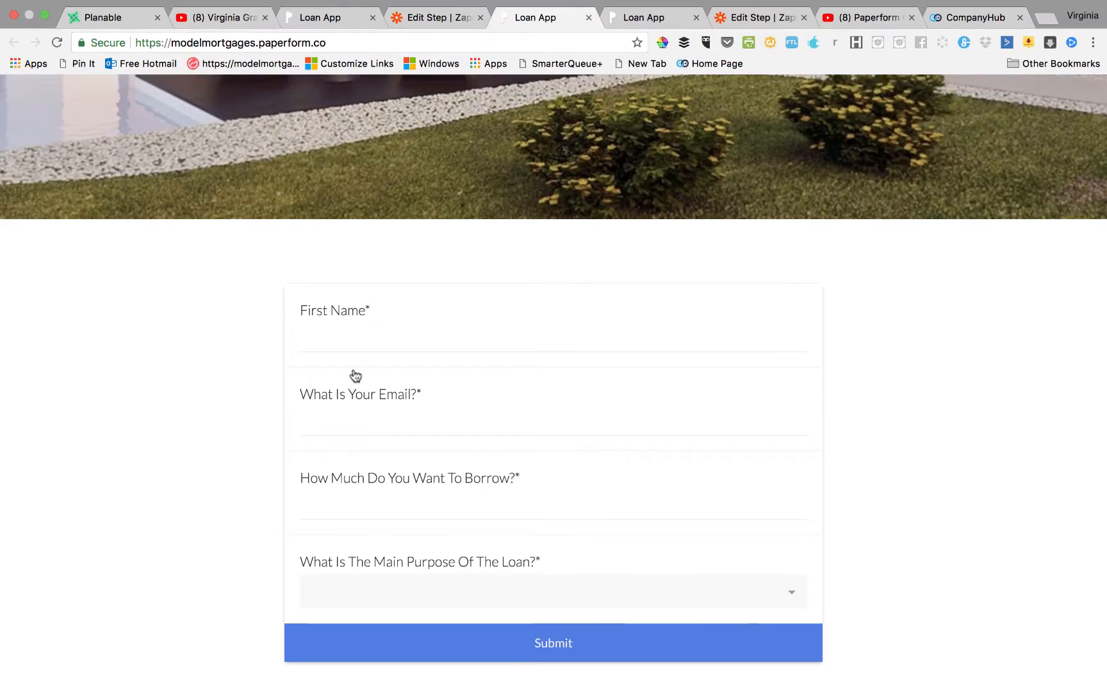
{"action": "left_click", "coordinate": [349, 329]}
{"action": "type", "text": "V"}
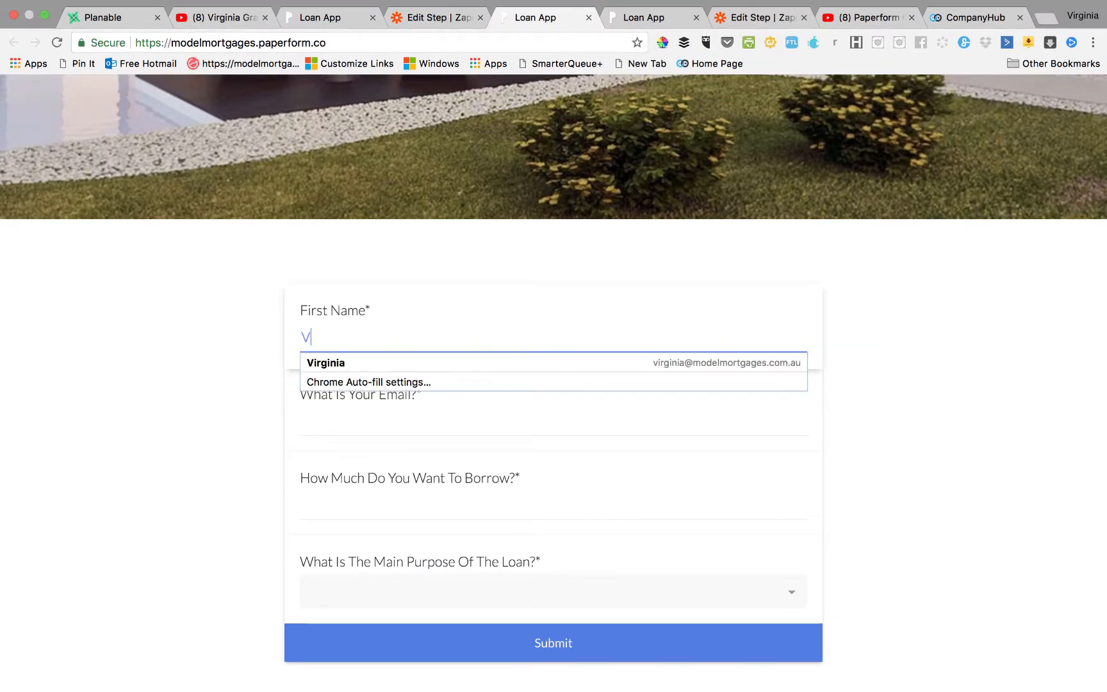
{"action": "left_click", "coordinate": [359, 367]}
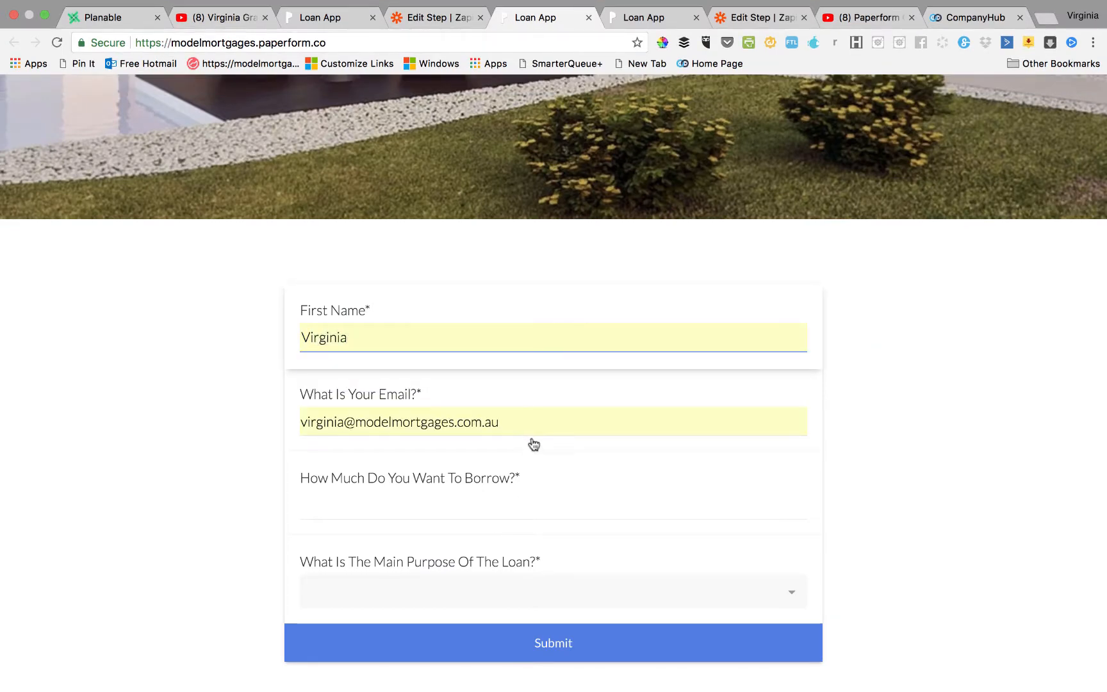
Replace the email with the applicant's address, fixing the domain typo.
{"action": "left_click", "coordinate": [522, 421]}
{"action": "left_click", "coordinate": [301, 414]}
{"action": "left_click_drag", "start_coordinate": [302, 414], "coordinate": [511, 415]}
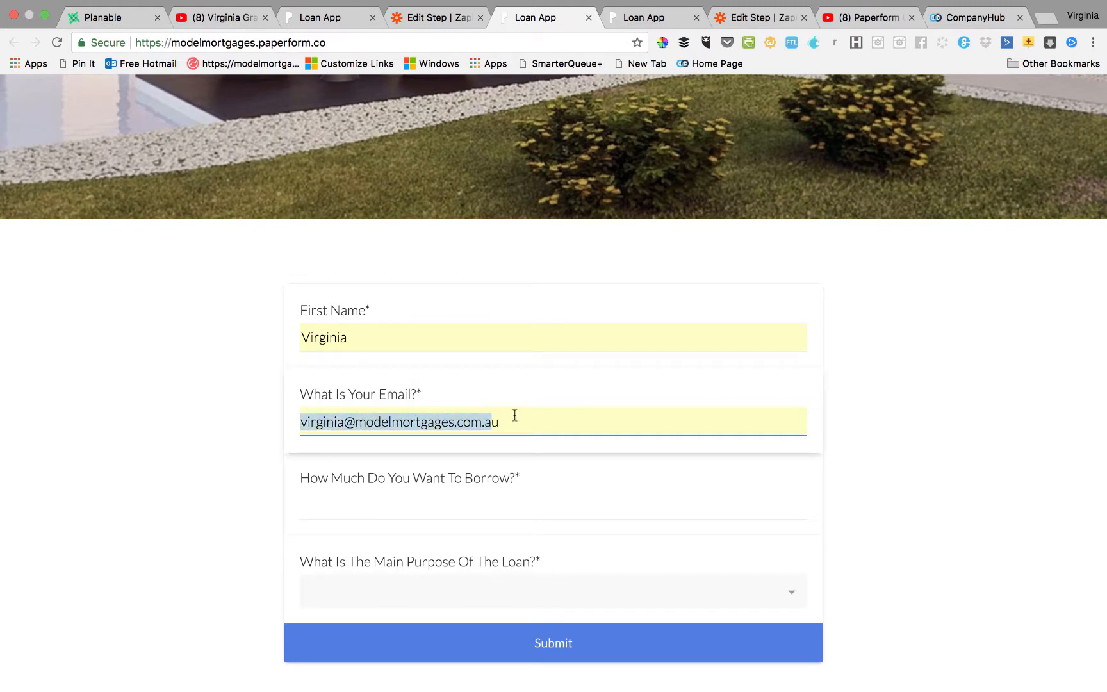
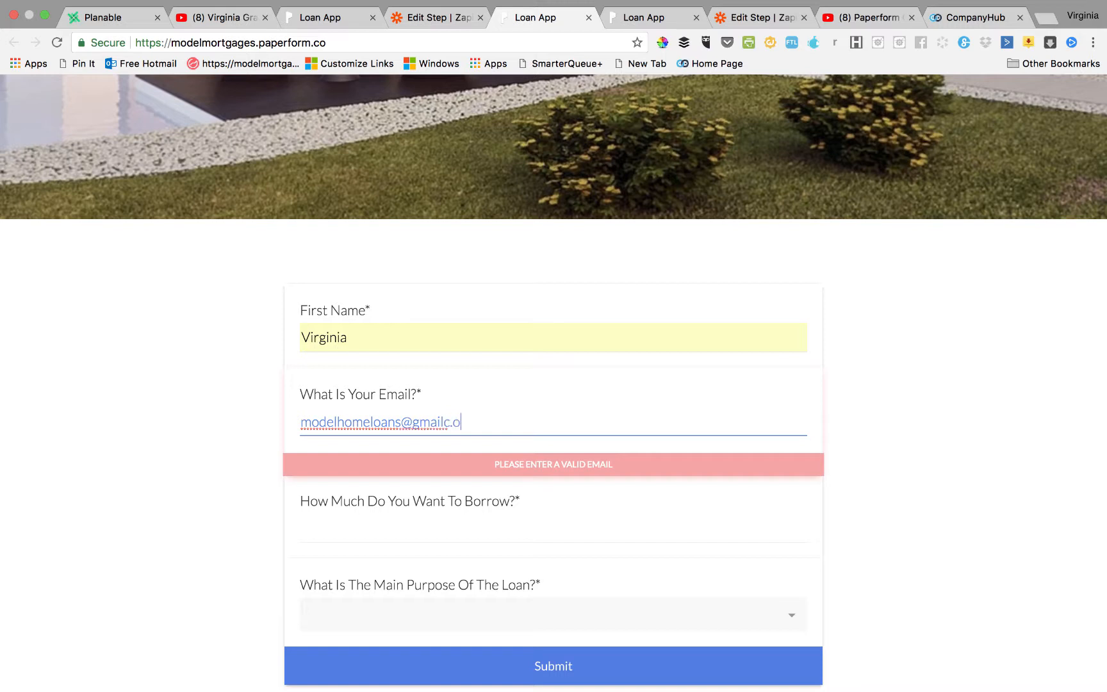
{"action": "left_click", "coordinate": [453, 421]}
{"action": "key", "text": "BackSpace"}
{"action": "key", "text": "BackSpace"}
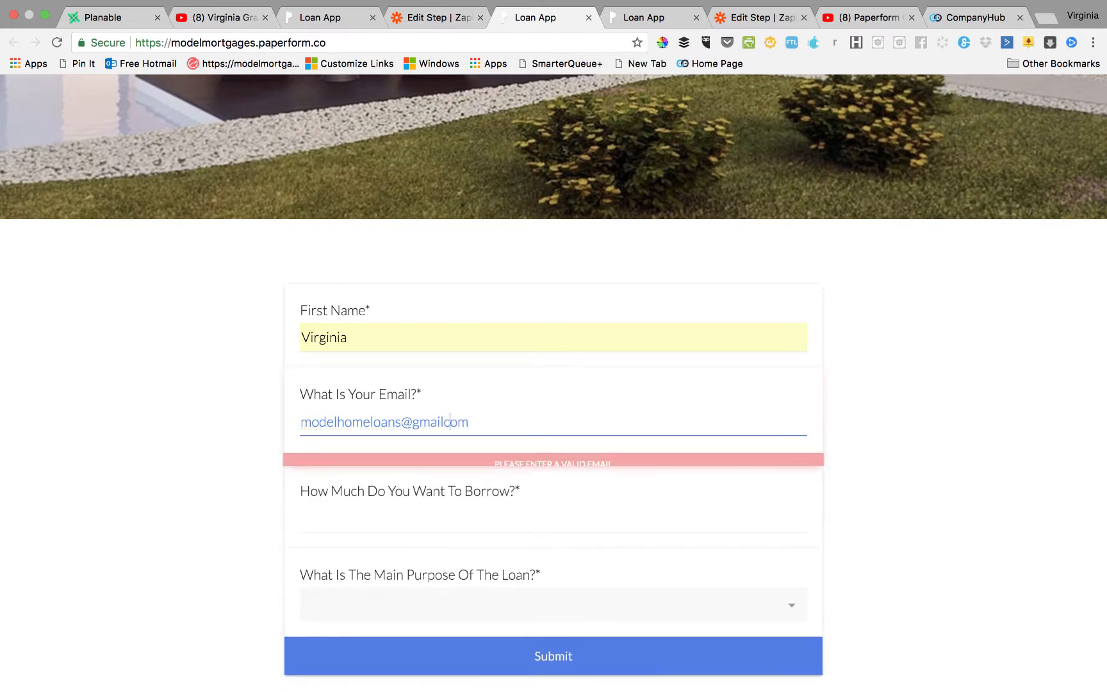
{"action": "type", "text": ".c"}
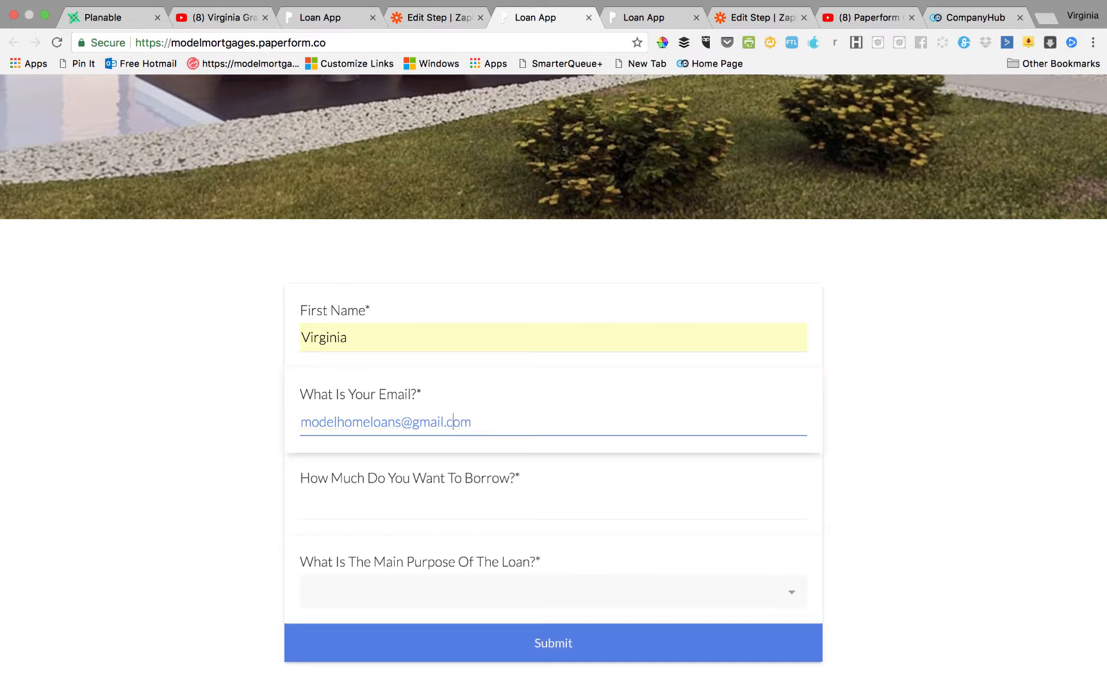
Enter 560000 as the borrow amount, pick Purchase new home, and submit the application.
{"action": "left_click", "coordinate": [311, 506]}
{"action": "type", "text": "56"}
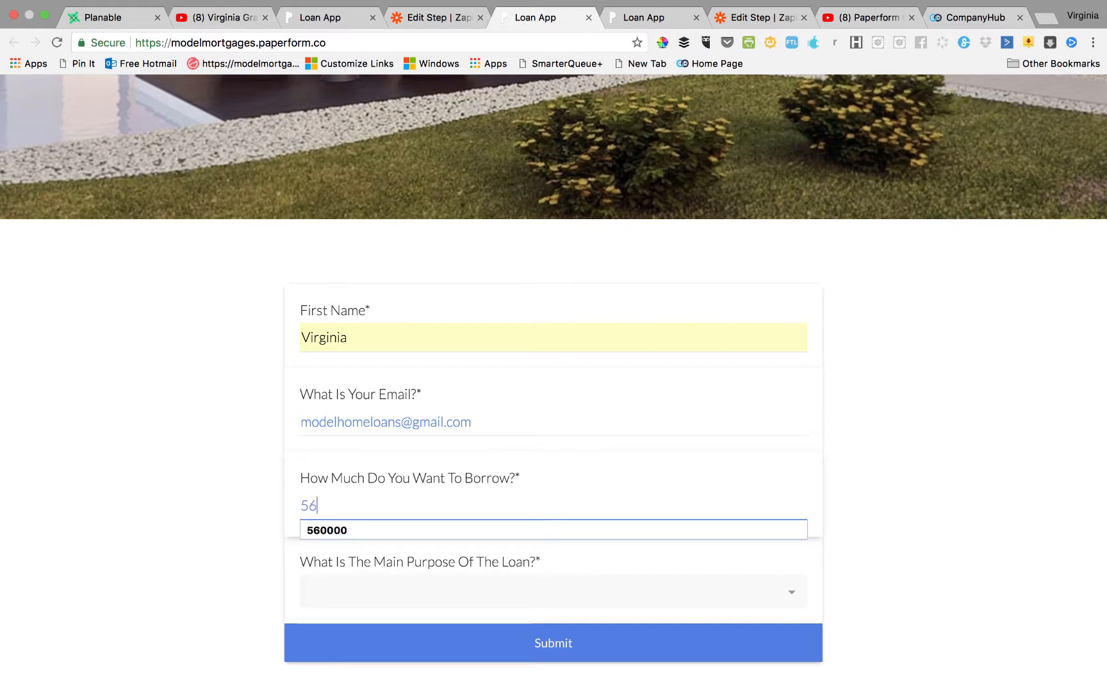
{"action": "type", "text": "0000"}
{"action": "left_click", "coordinate": [309, 592]}
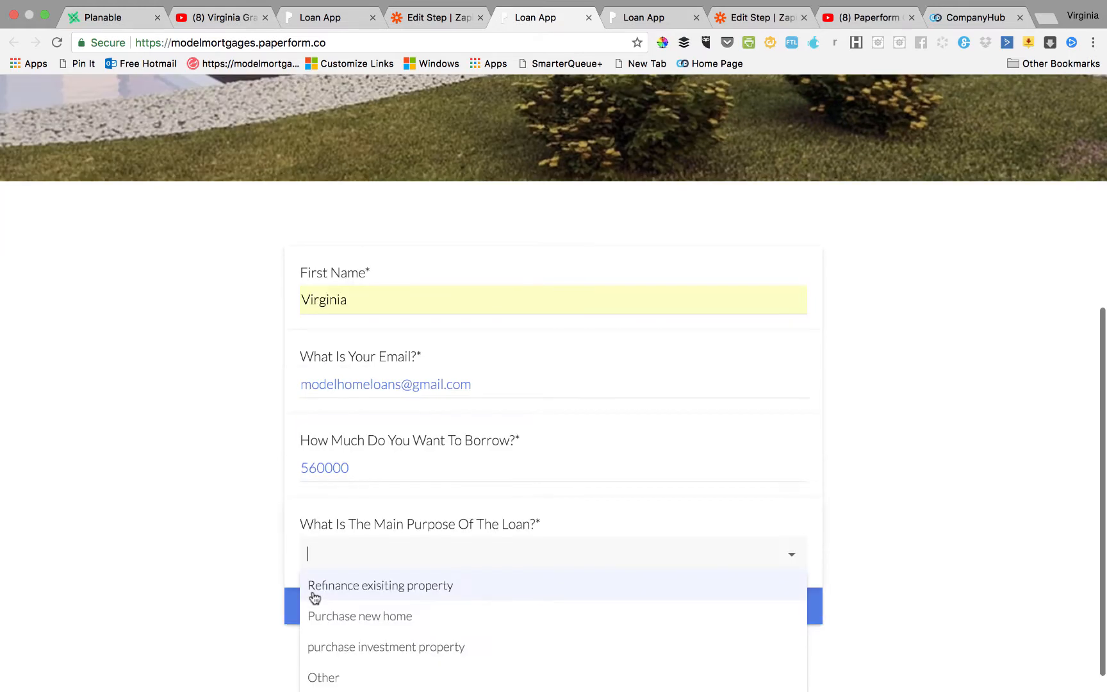
{"action": "left_click", "coordinate": [321, 615]}
{"action": "left_click", "coordinate": [509, 621]}
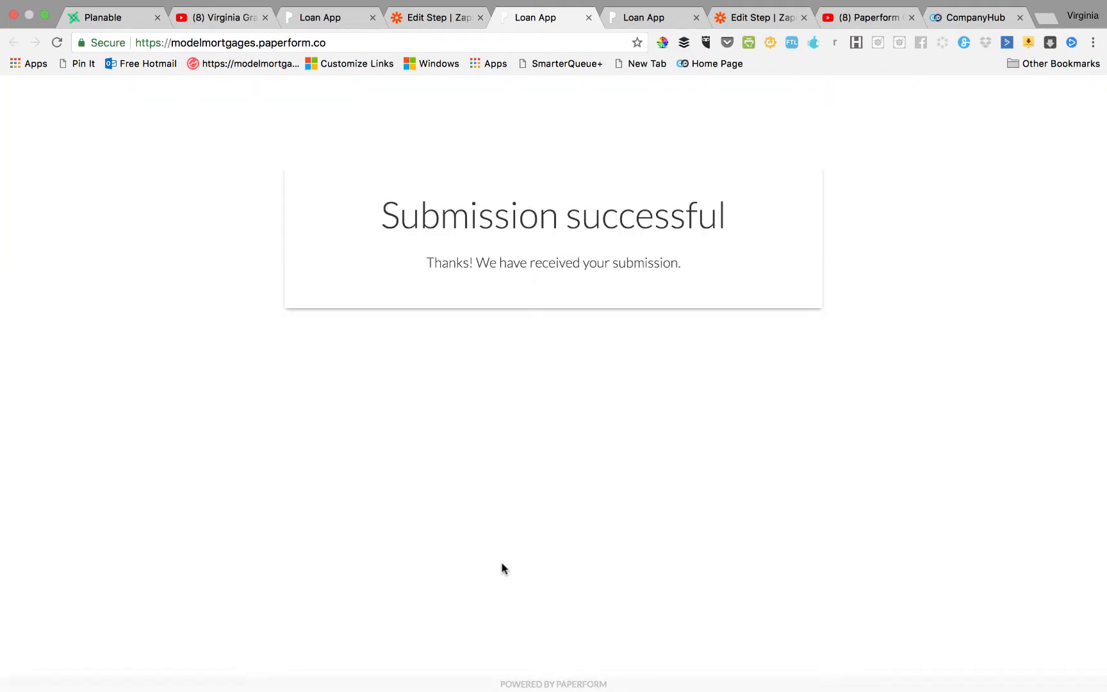
{"action": "left_click", "coordinate": [410, 17]}
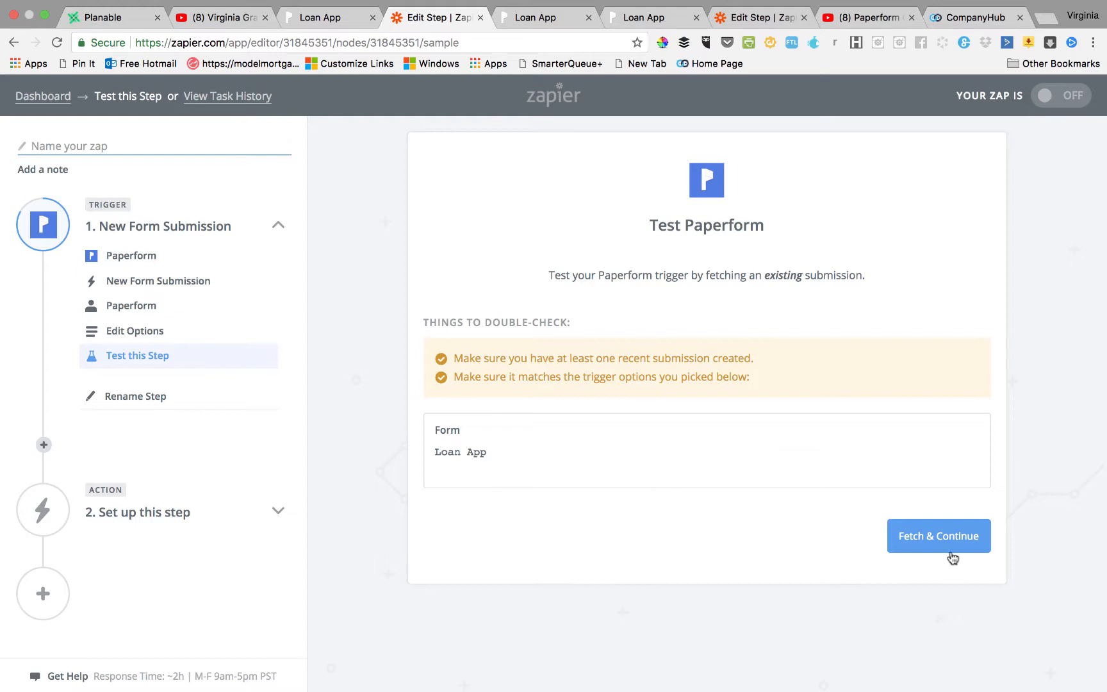
Test the trigger, review the sample submission's fields, and continue to the action.
{"action": "left_click", "coordinate": [934, 534]}
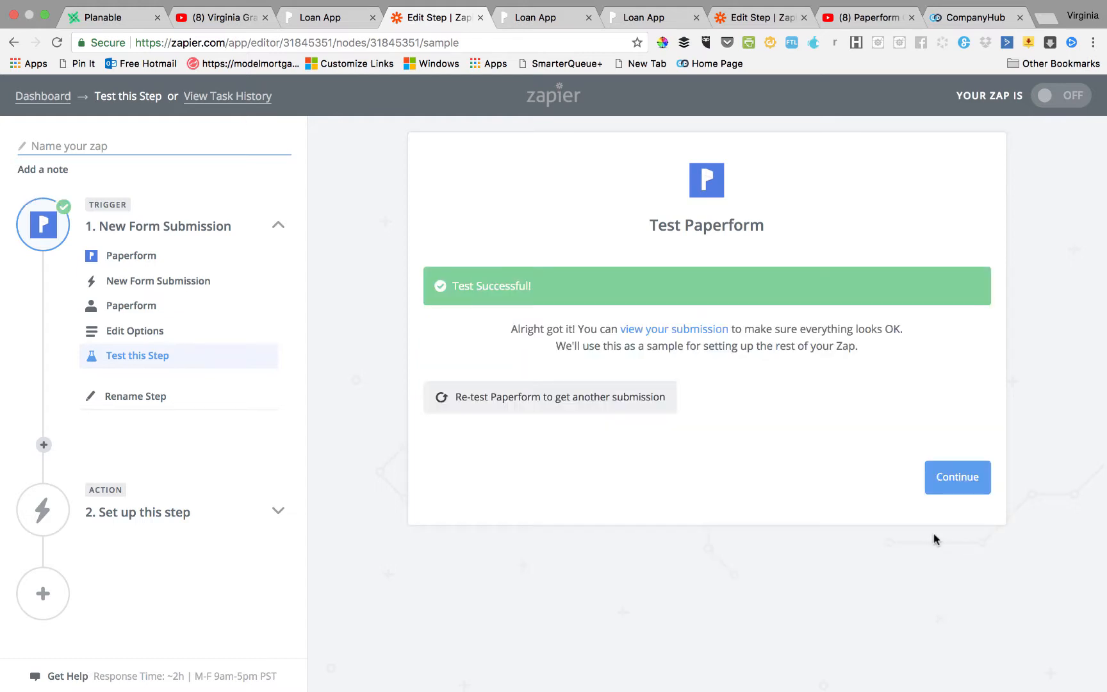
{"action": "left_click", "coordinate": [694, 330]}
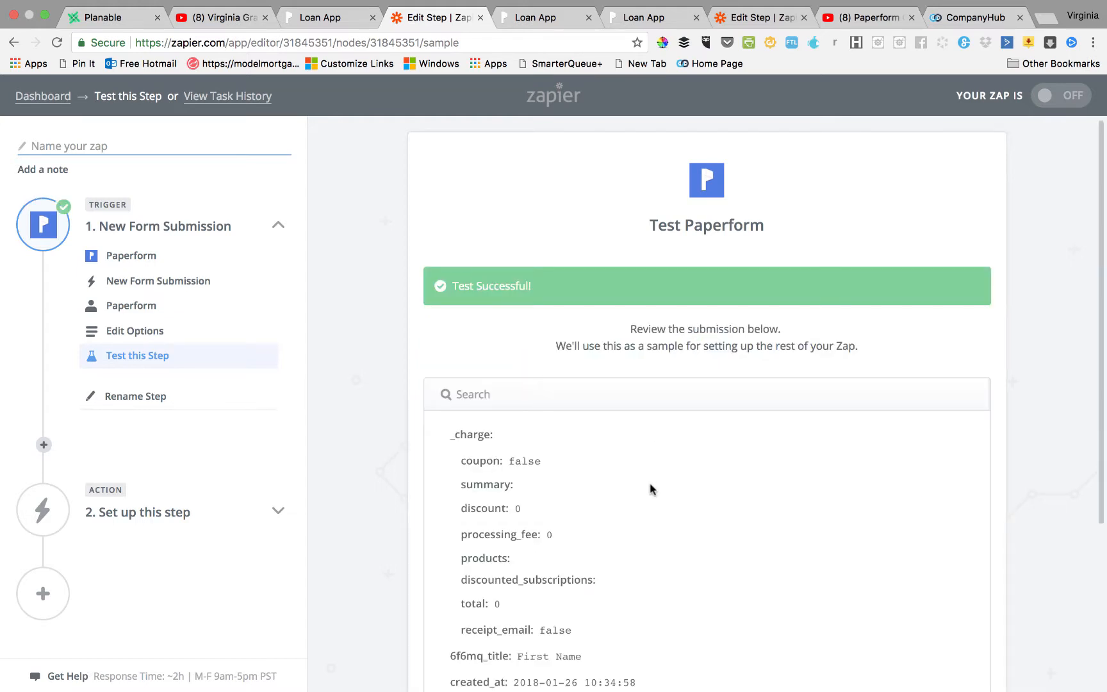
{"action": "scroll", "coordinate": [650, 484], "scroll_direction": "down", "scroll_amount": 5}
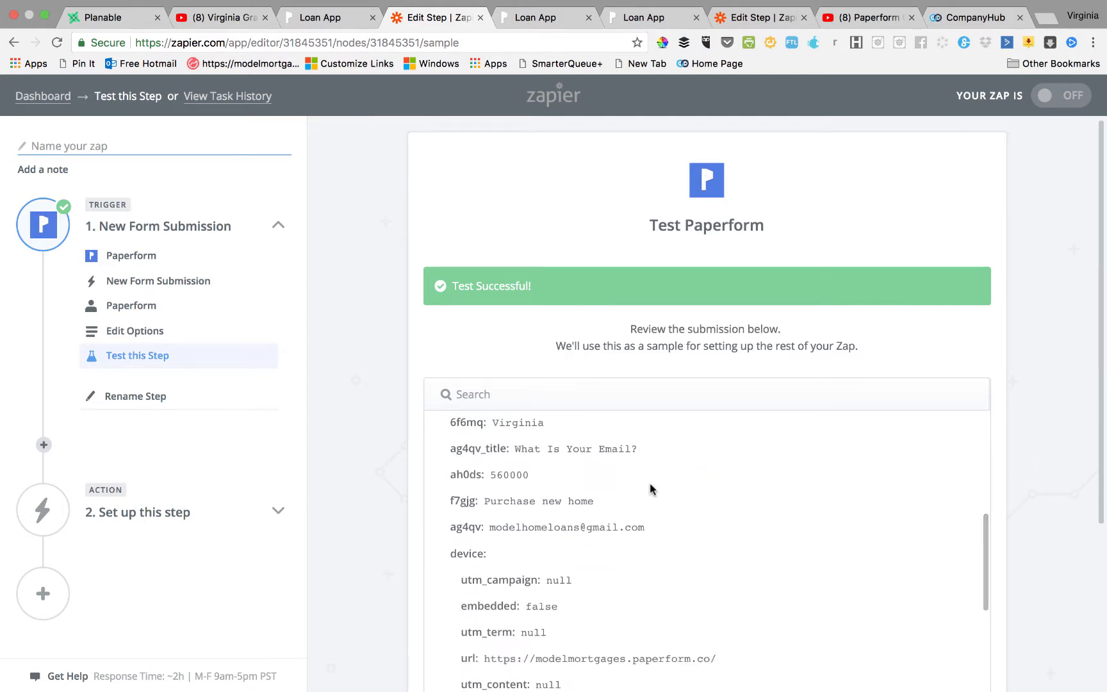
{"action": "scroll", "coordinate": [634, 528], "scroll_direction": "down", "scroll_amount": 5}
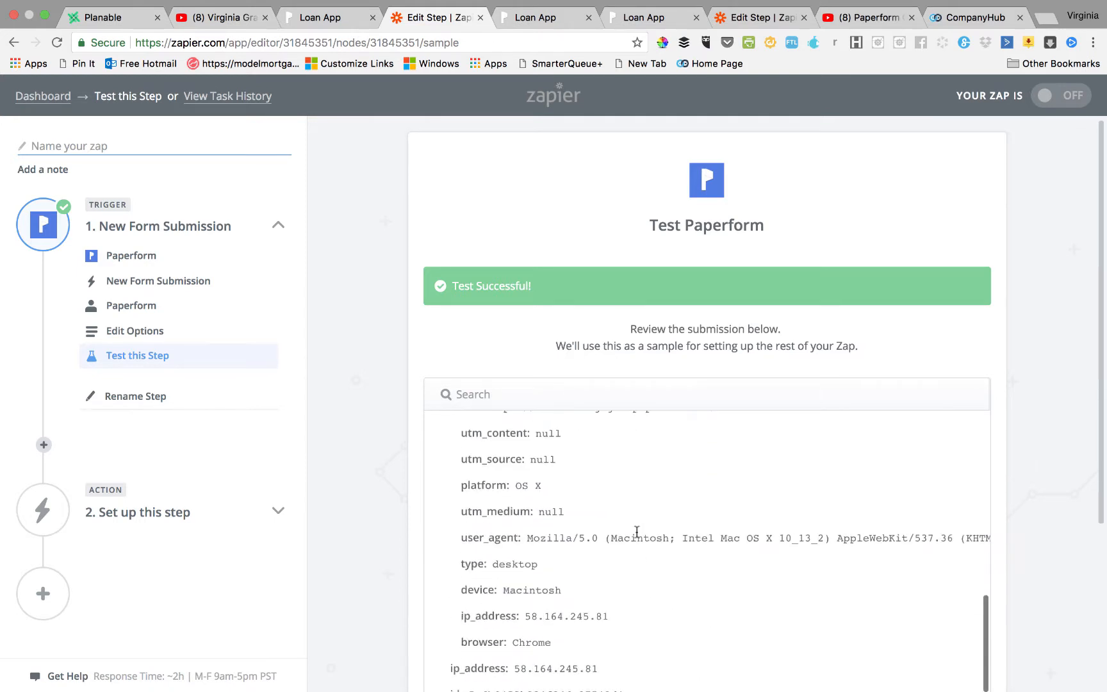
{"action": "scroll", "coordinate": [636, 530], "scroll_direction": "down", "scroll_amount": 5}
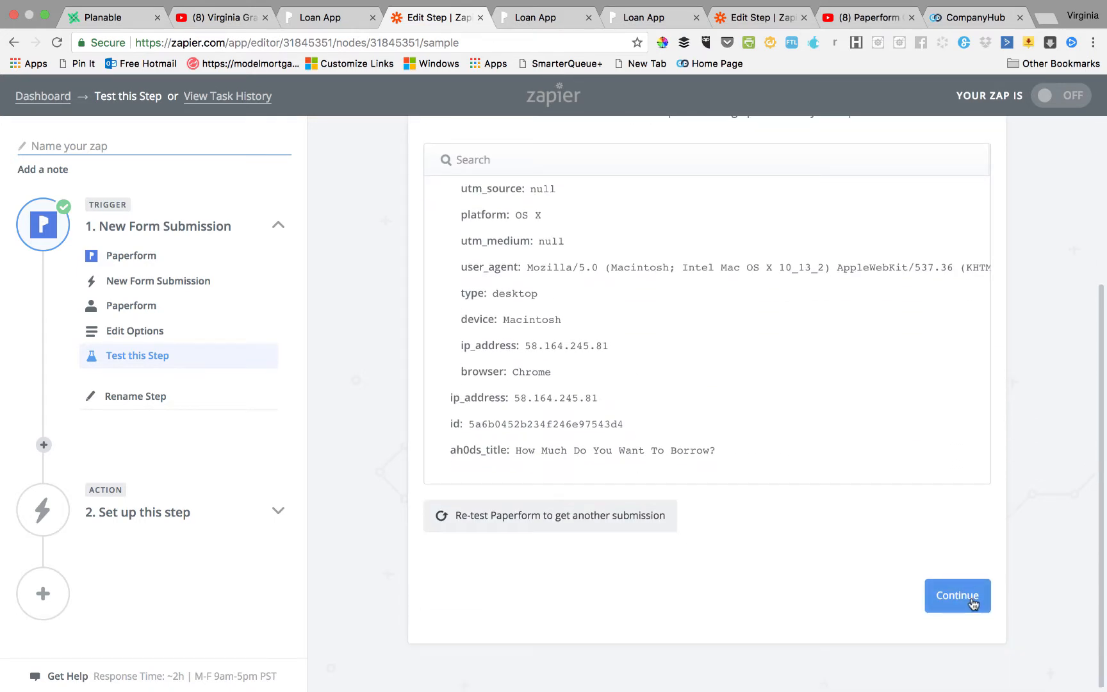
{"action": "left_click", "coordinate": [957, 596]}
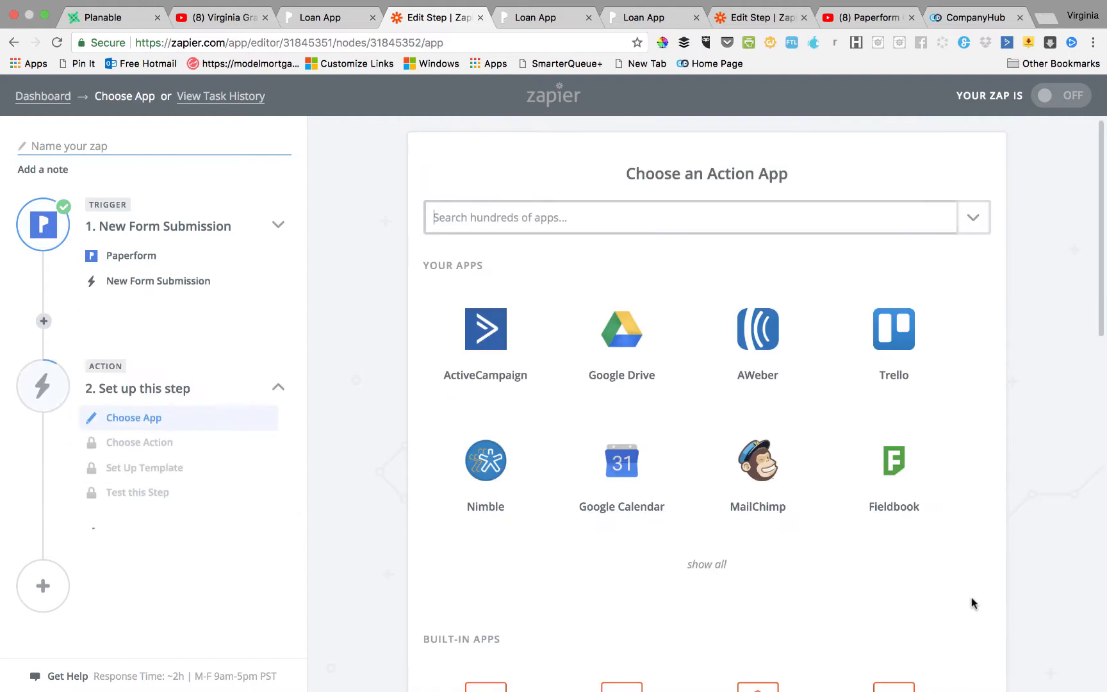
Choose CompanyHub as the action app.
{"action": "left_click", "coordinate": [528, 217]}
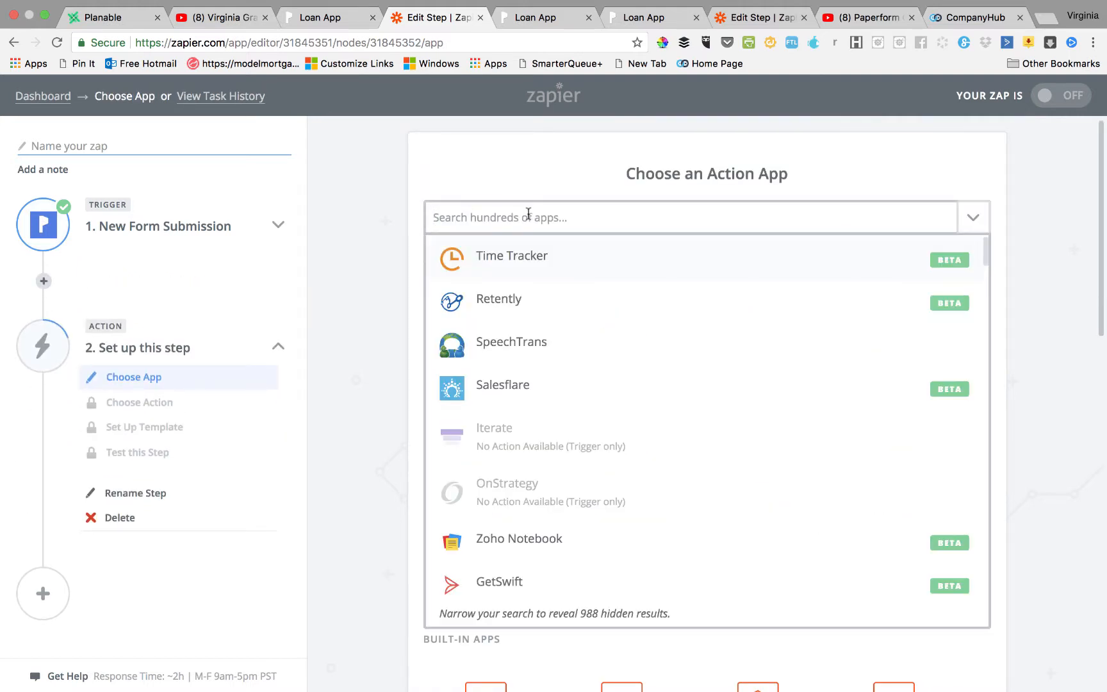
{"action": "type", "text": "co"}
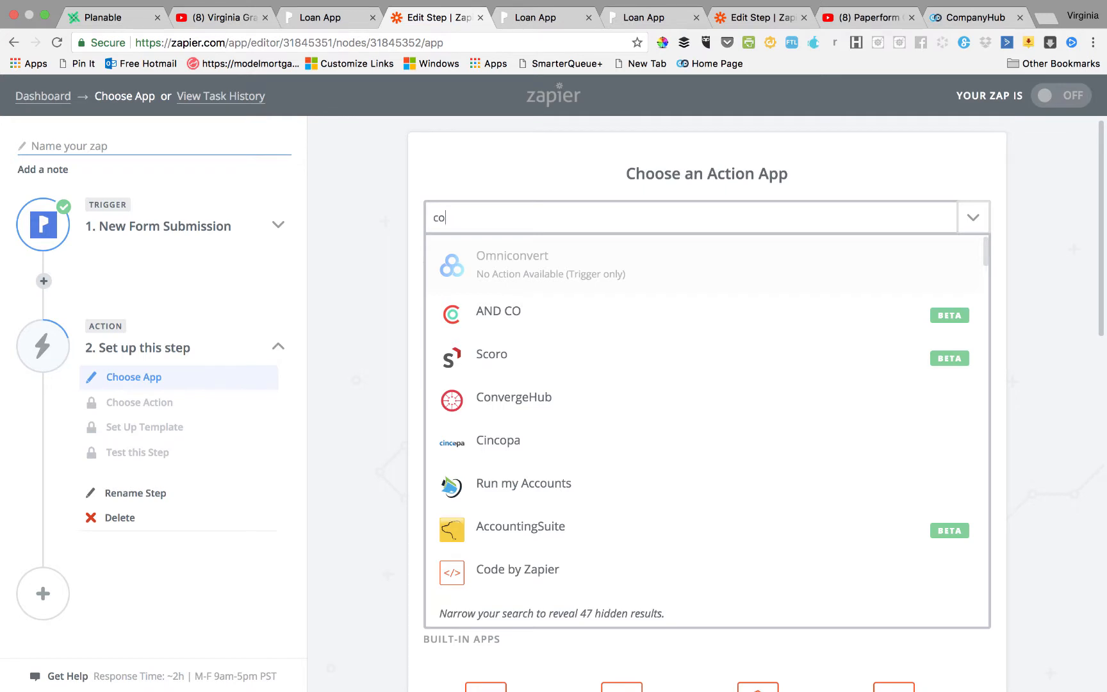
{"action": "type", "text": "om"}
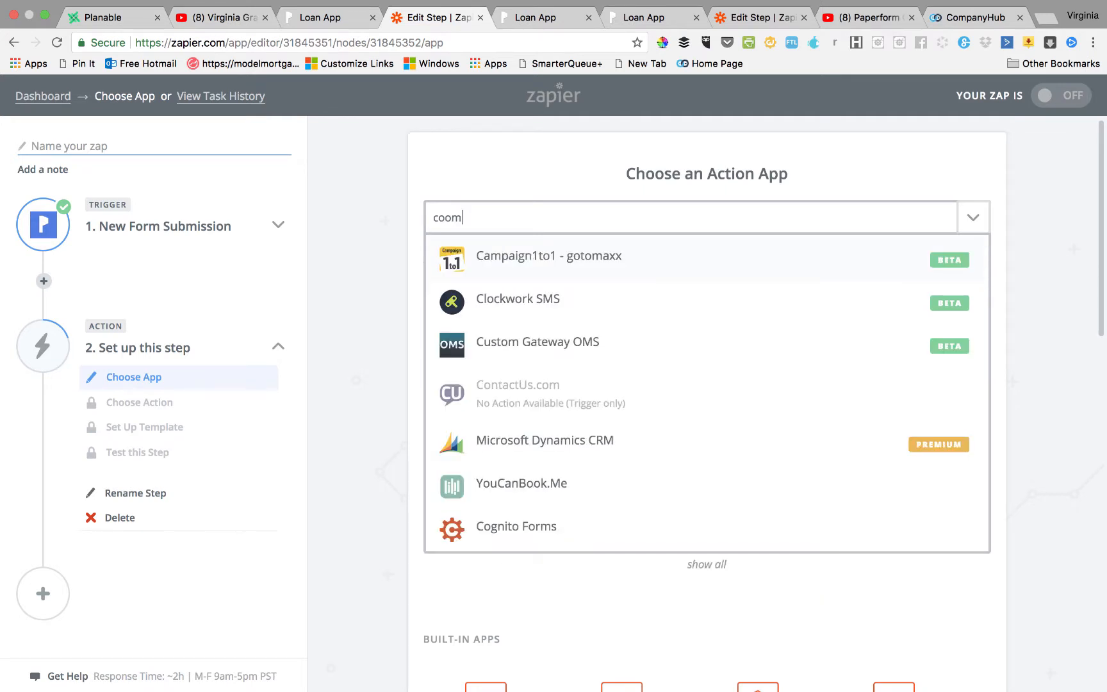
{"action": "key", "text": "BackSpace"}
{"action": "key", "text": "BackSpace"}
{"action": "type", "text": "mpa"}
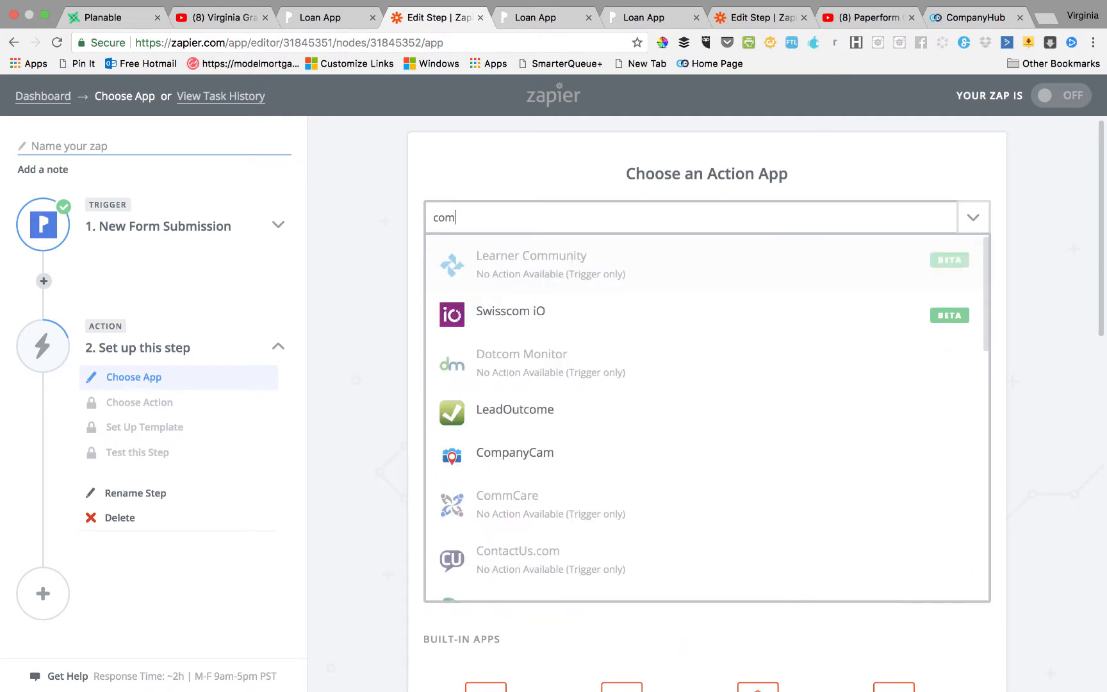
{"action": "left_click", "coordinate": [517, 300]}
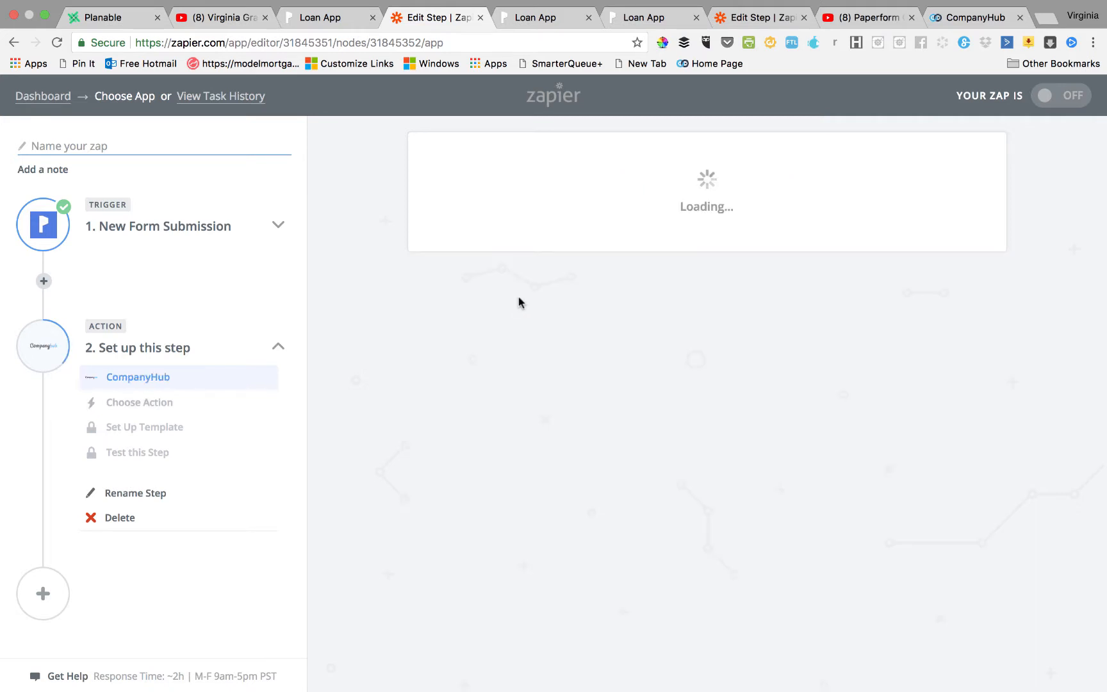
Select the less common Create a Record (Custom Table) action and save it.
{"action": "scroll", "coordinate": [776, 455], "scroll_direction": "down", "scroll_amount": 5}
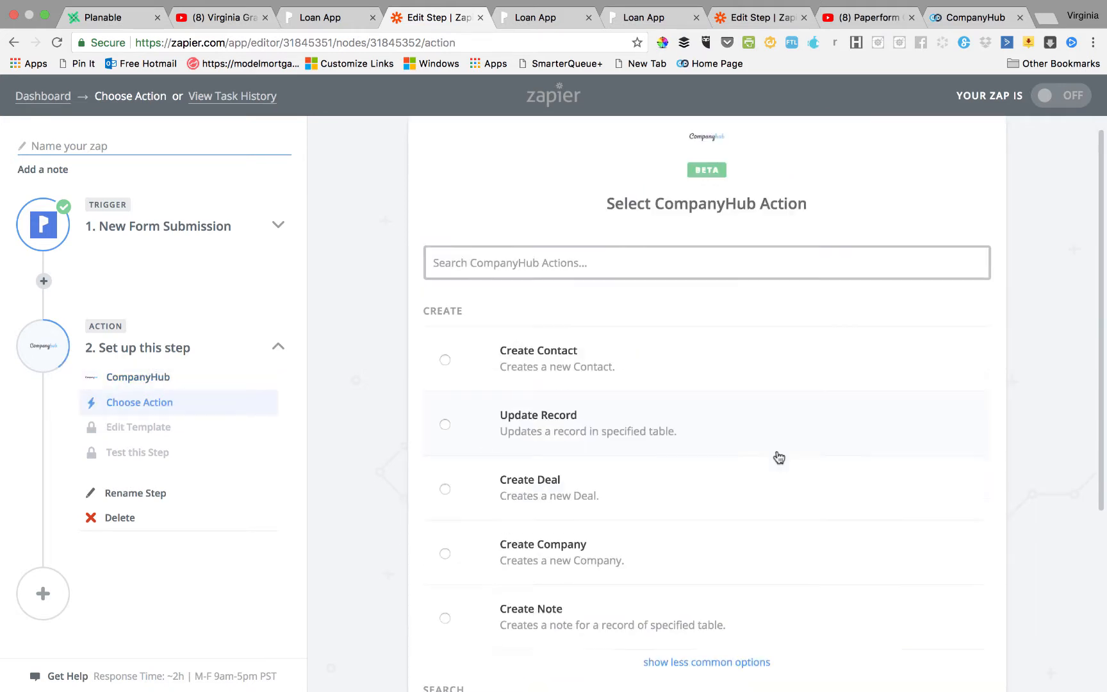
{"action": "left_click", "coordinate": [692, 424]}
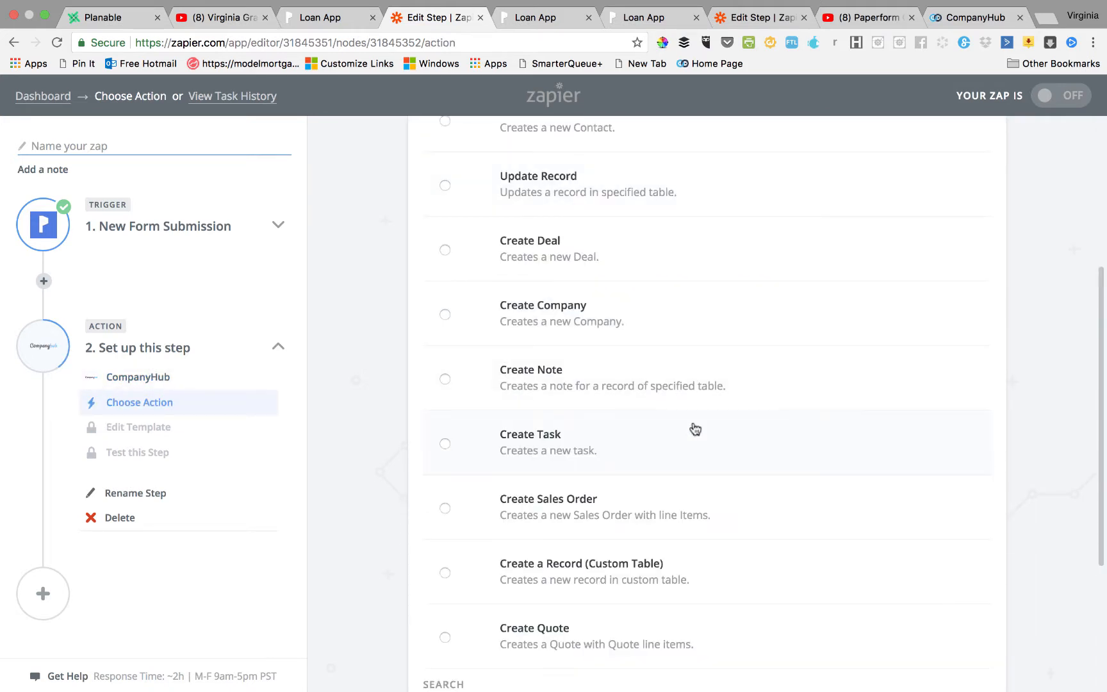
{"action": "scroll", "coordinate": [735, 248], "scroll_direction": "up", "scroll_amount": 2}
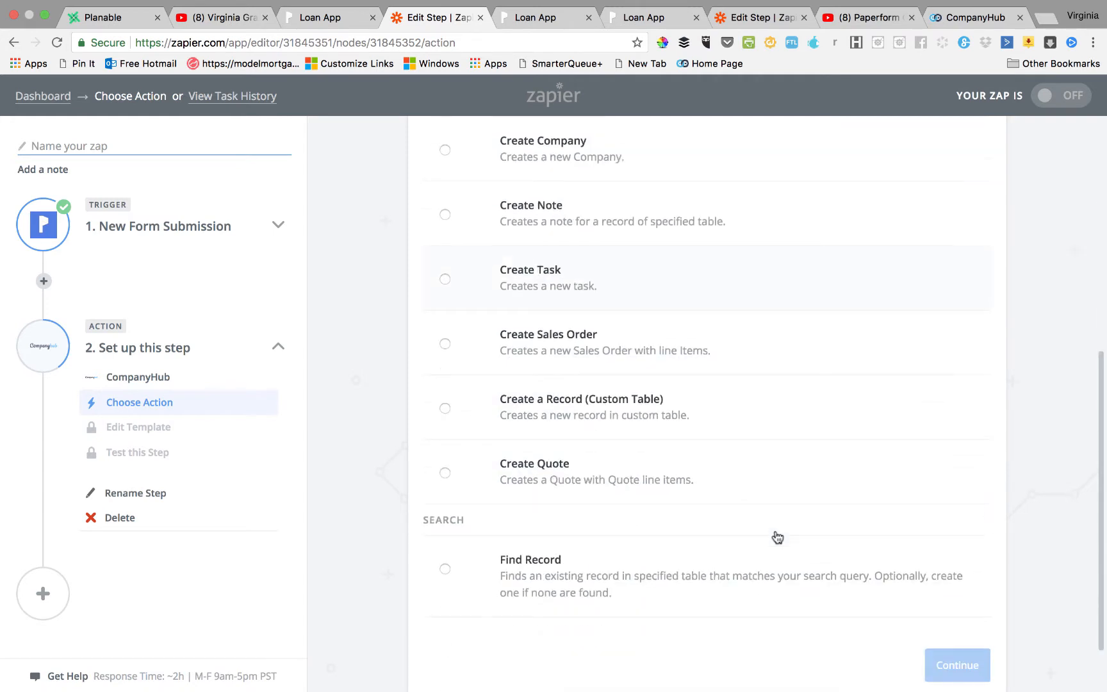
{"action": "scroll", "coordinate": [773, 536], "scroll_direction": "down", "scroll_amount": 5}
{"action": "left_click", "coordinate": [443, 409]}
{"action": "scroll", "coordinate": [796, 487], "scroll_direction": "down", "scroll_amount": 2}
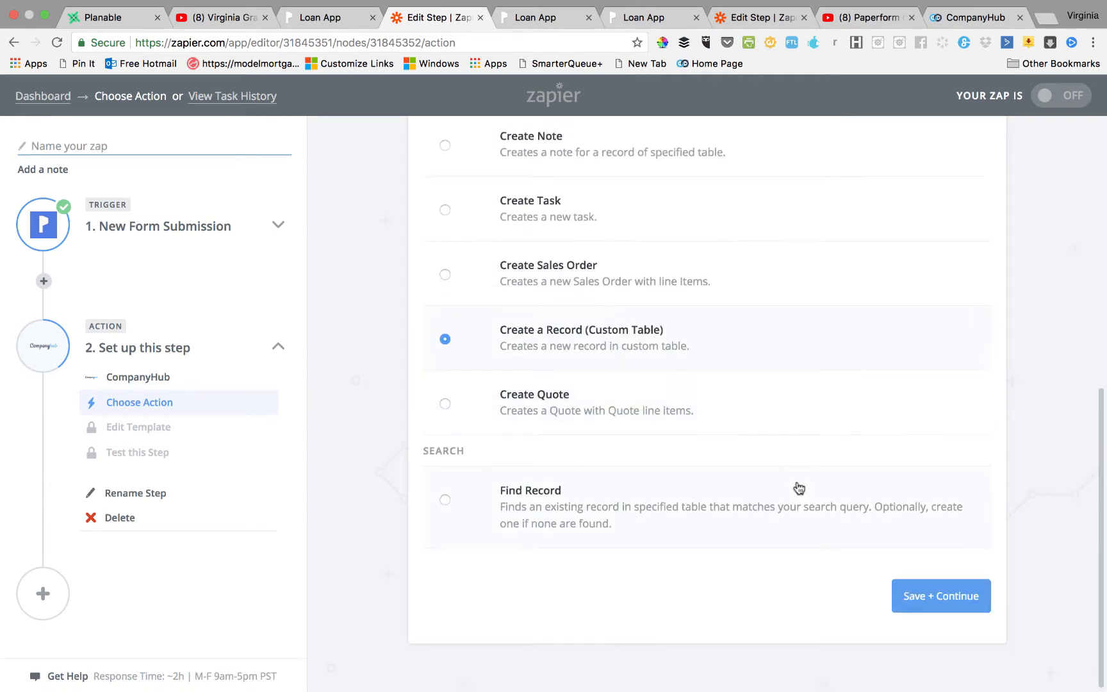
{"action": "left_click", "coordinate": [937, 601]}
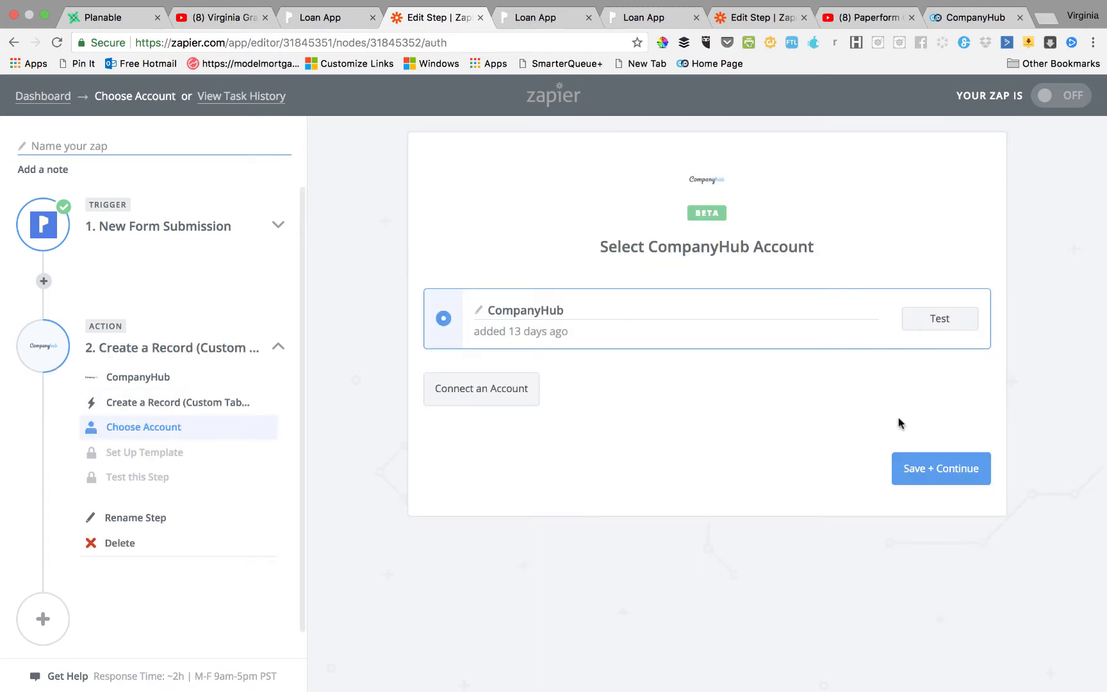
Test the connected CompanyHub account and save it to continue setup.
{"action": "left_click", "coordinate": [951, 319]}
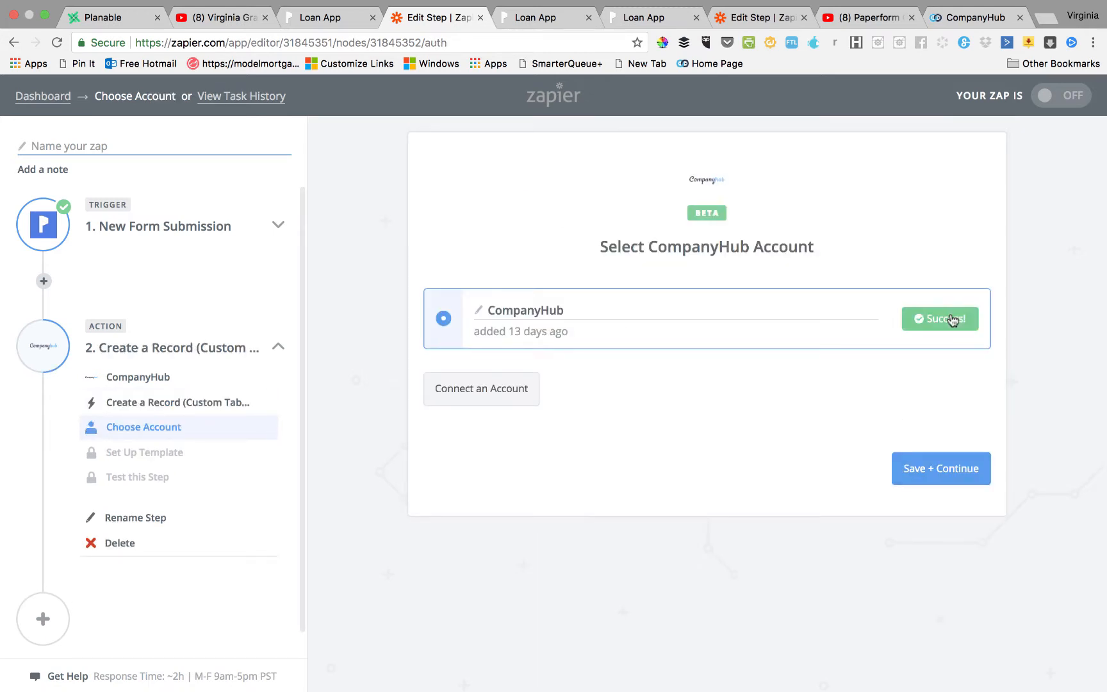
{"action": "left_click", "coordinate": [940, 466]}
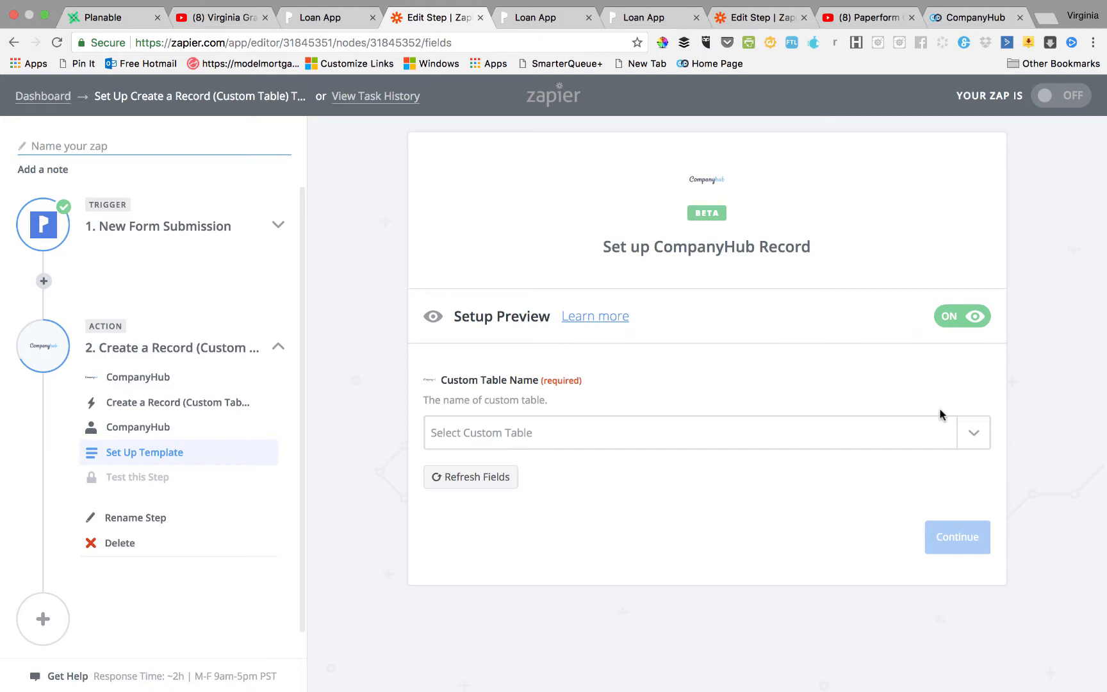
Target the Mortgage Application table and map First Name from the submitted first-name answer.
{"action": "left_click", "coordinate": [973, 436]}
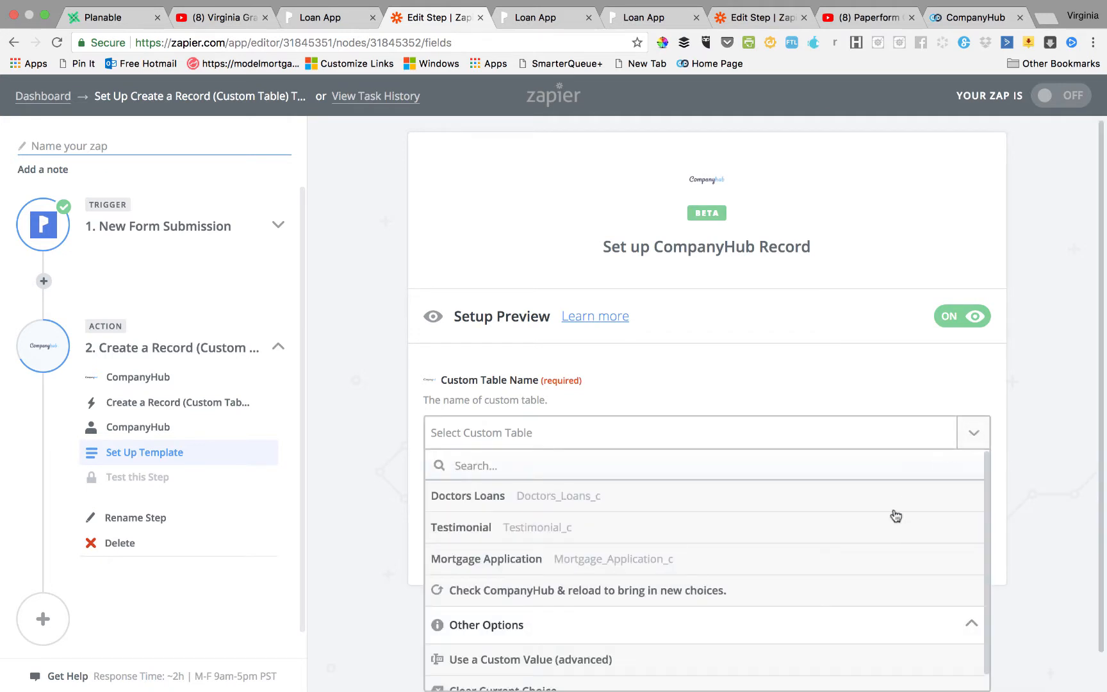
{"action": "left_click", "coordinate": [879, 570]}
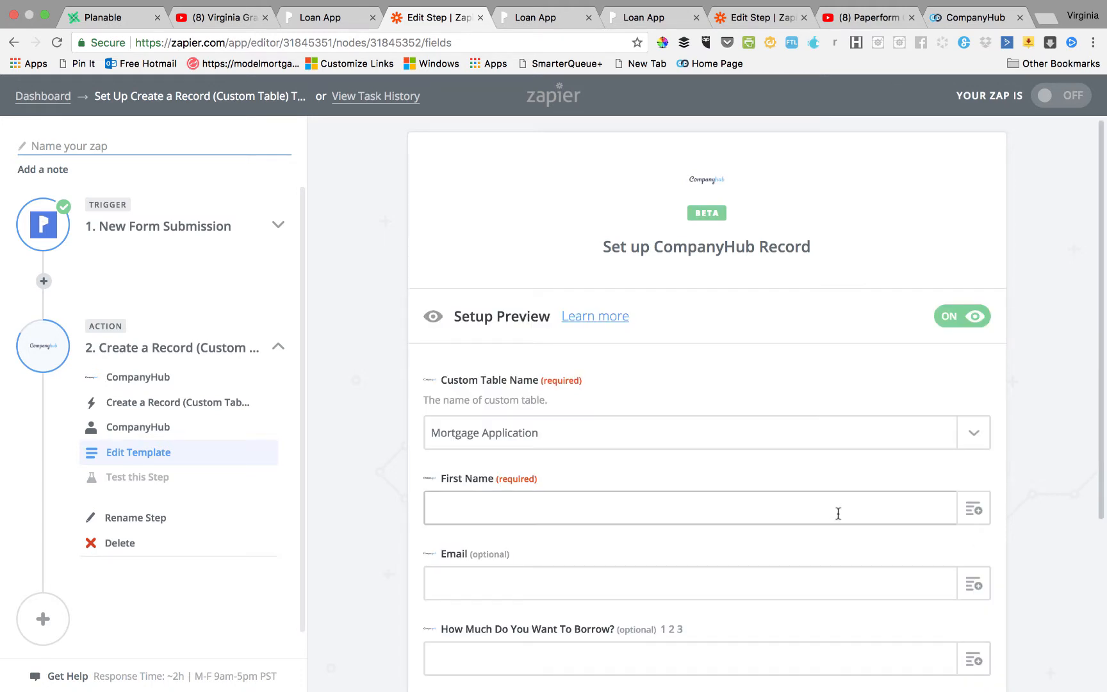
{"action": "scroll", "coordinate": [838, 513], "scroll_direction": "down", "scroll_amount": 5}
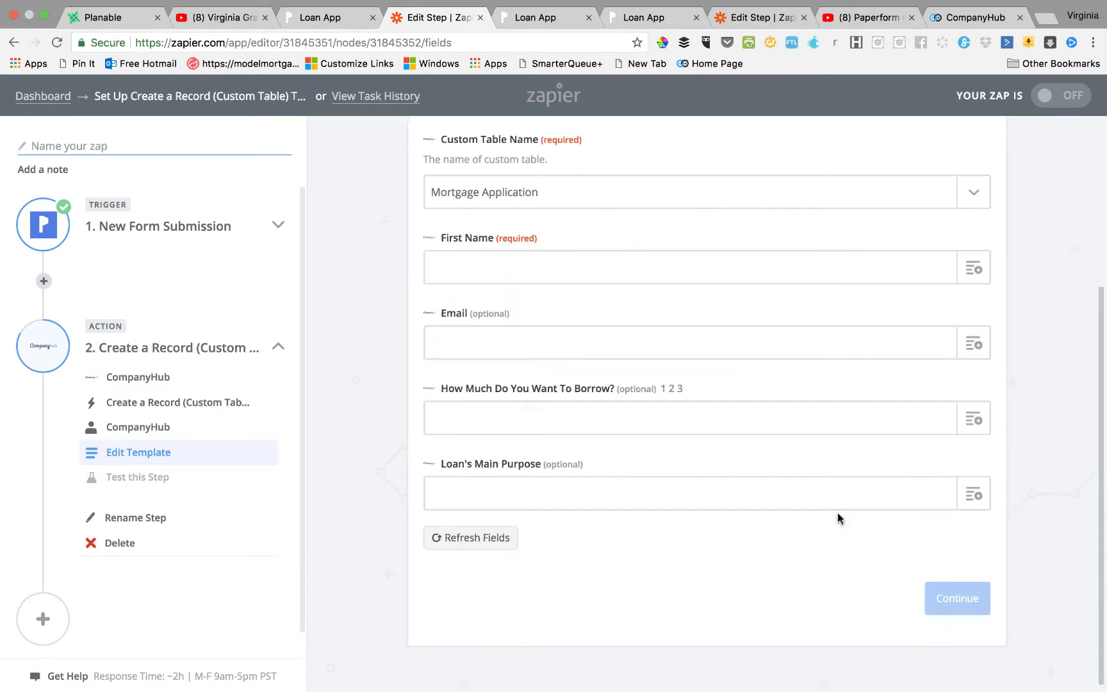
{"action": "left_click", "coordinate": [979, 267]}
{"action": "scroll", "coordinate": [879, 535], "scroll_direction": "down", "scroll_amount": 3}
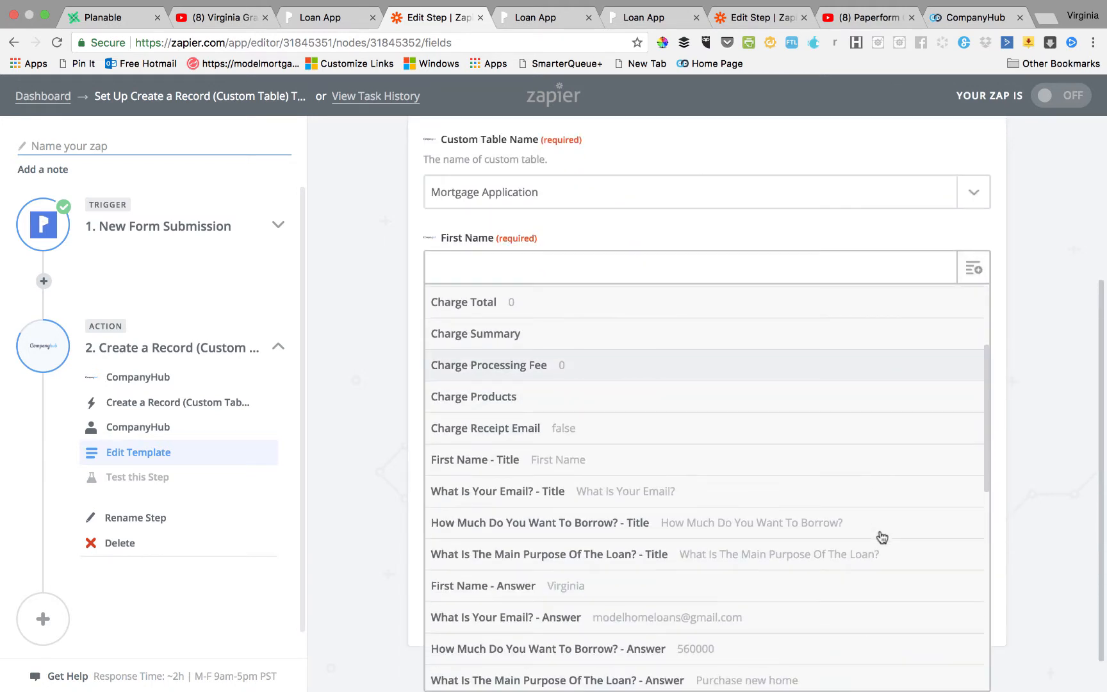
{"action": "scroll", "coordinate": [881, 537], "scroll_direction": "down", "scroll_amount": 3}
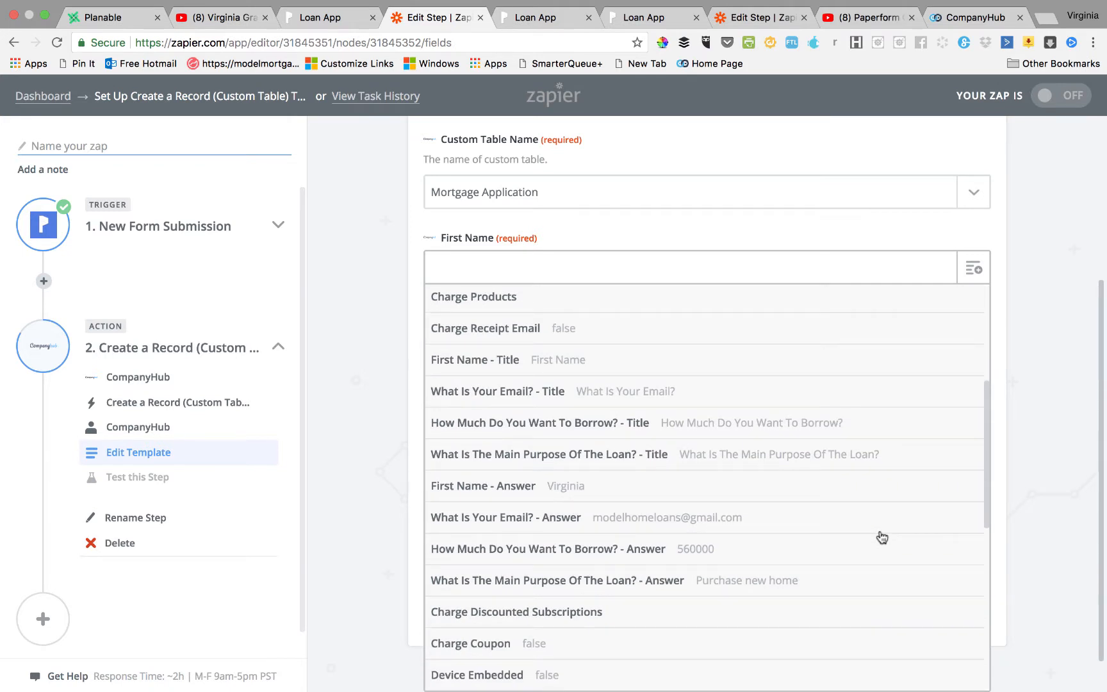
{"action": "left_click", "coordinate": [765, 489]}
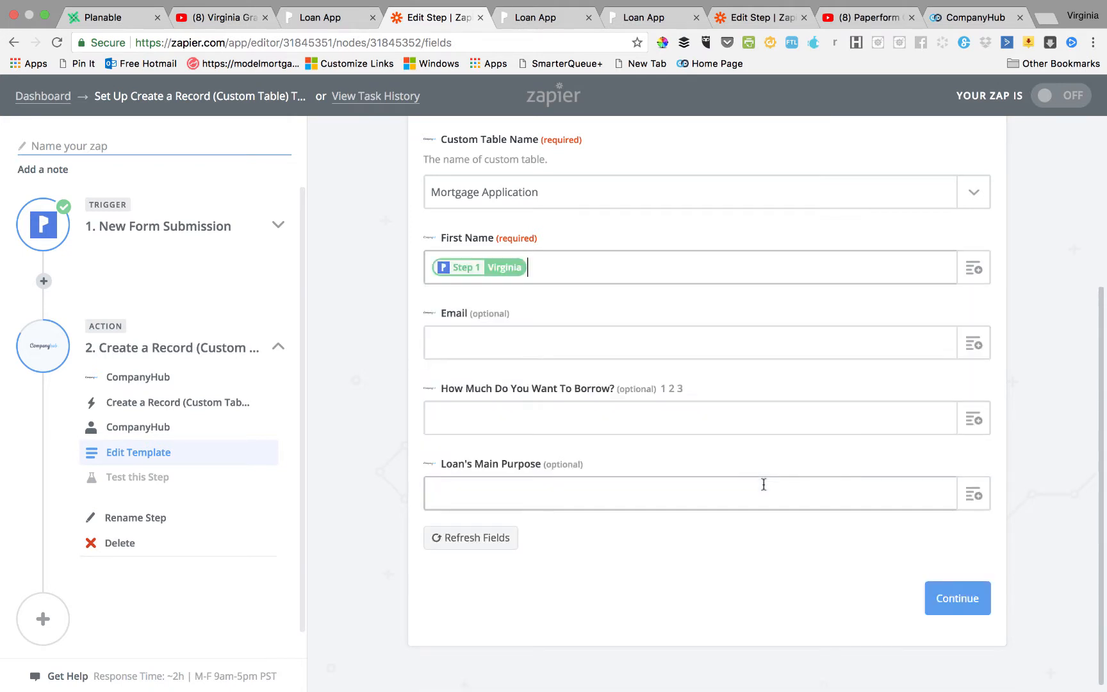
Map Email and the borrow amount (560000) from the submitted form answers.
{"action": "left_click", "coordinate": [974, 344]}
{"action": "scroll", "coordinate": [840, 563], "scroll_direction": "down", "scroll_amount": 5}
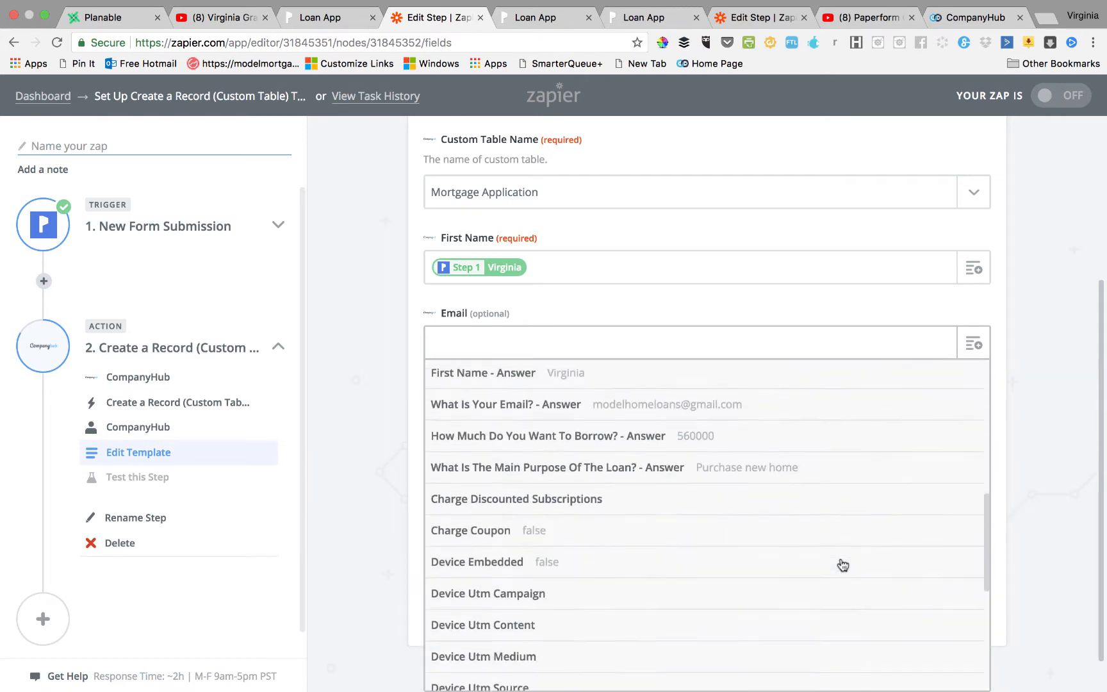
{"action": "scroll", "coordinate": [841, 564], "scroll_direction": "up", "scroll_amount": 2}
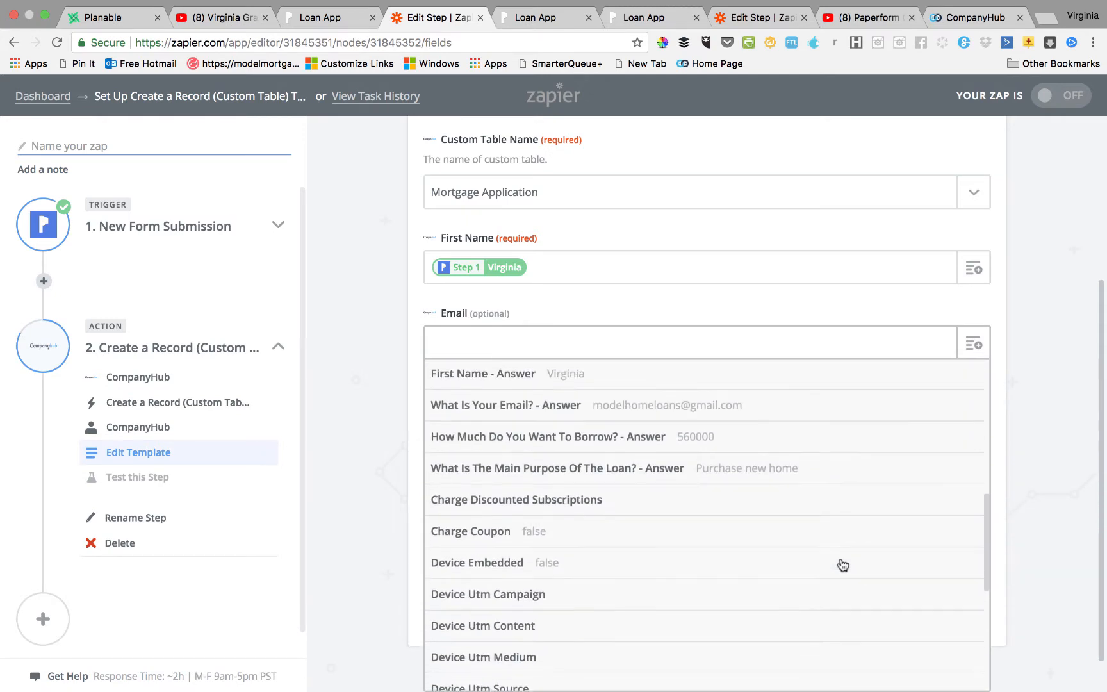
{"action": "left_click", "coordinate": [787, 409]}
{"action": "left_click", "coordinate": [978, 424]}
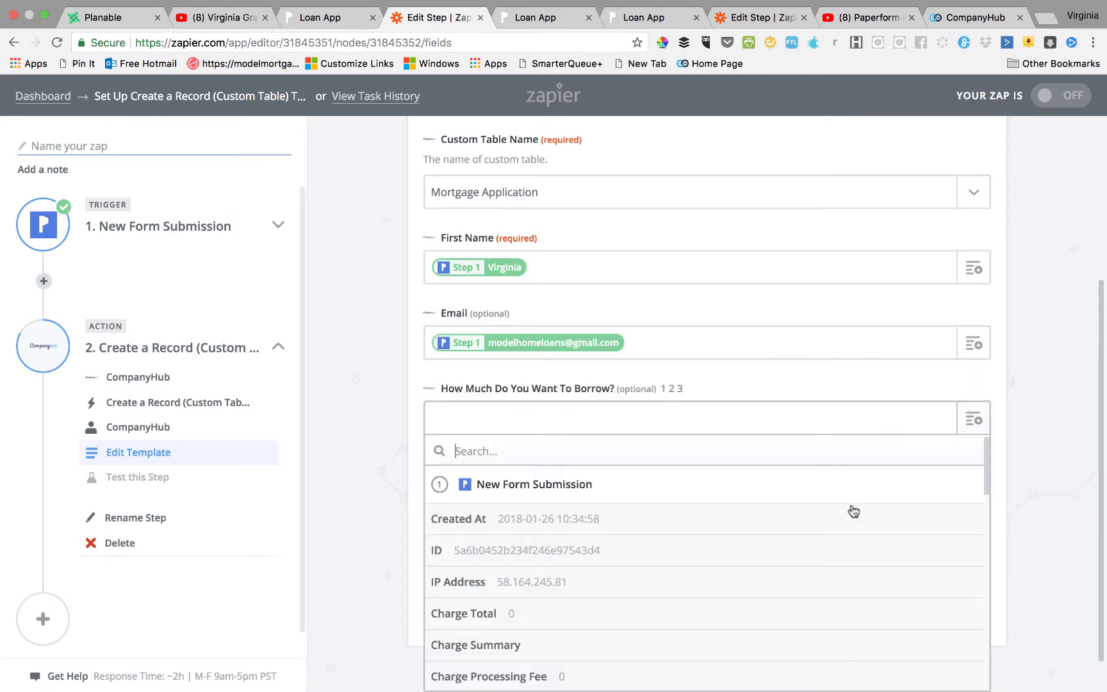
{"action": "scroll", "coordinate": [827, 538], "scroll_direction": "down", "scroll_amount": 10}
{"action": "scroll", "coordinate": [815, 560], "scroll_direction": "up", "scroll_amount": 3}
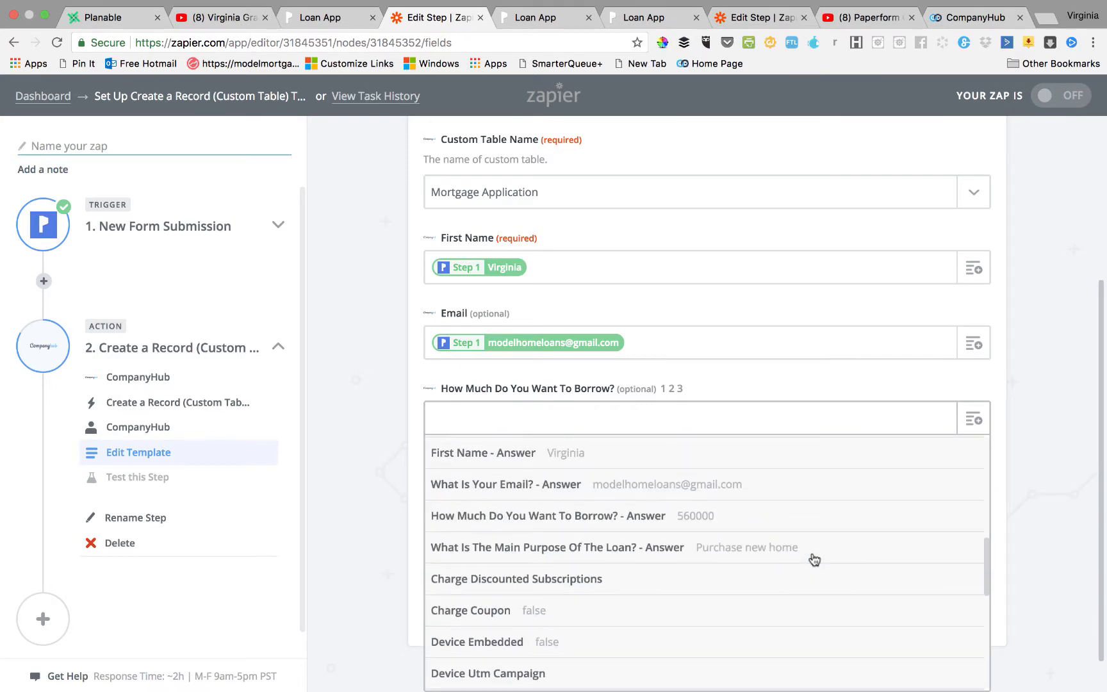
{"action": "left_click", "coordinate": [773, 519]}
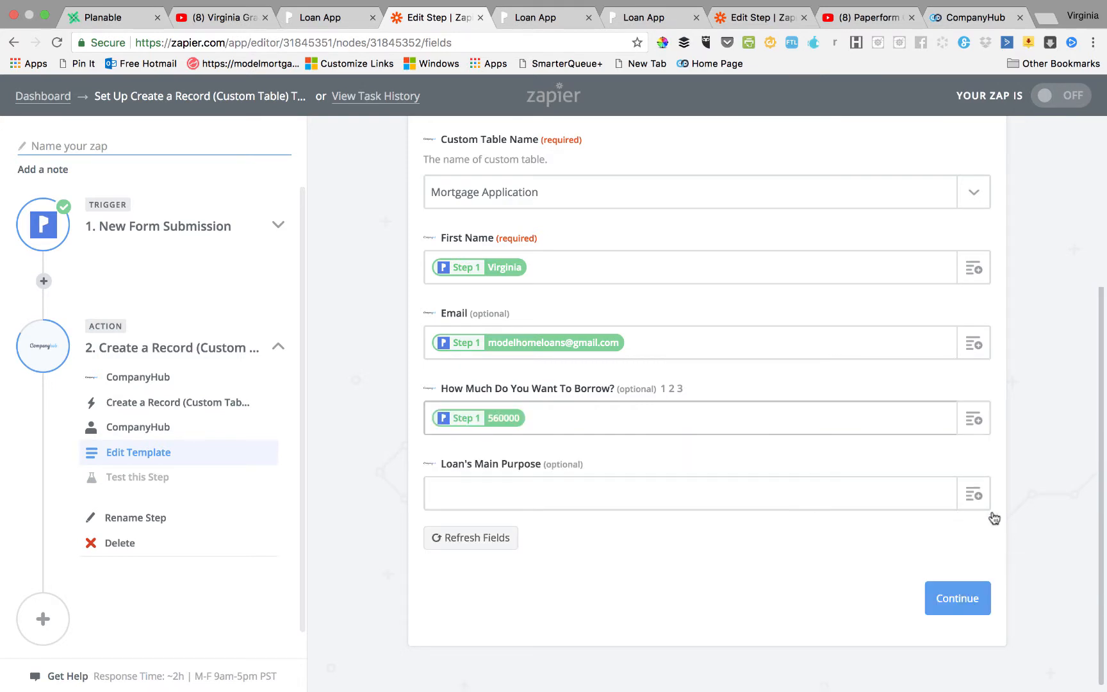
Map Loan's Main Purpose to the 'Purchase new home' answer and save the template.
{"action": "left_click", "coordinate": [974, 494]}
{"action": "scroll", "coordinate": [822, 525], "scroll_direction": "down", "scroll_amount": 10}
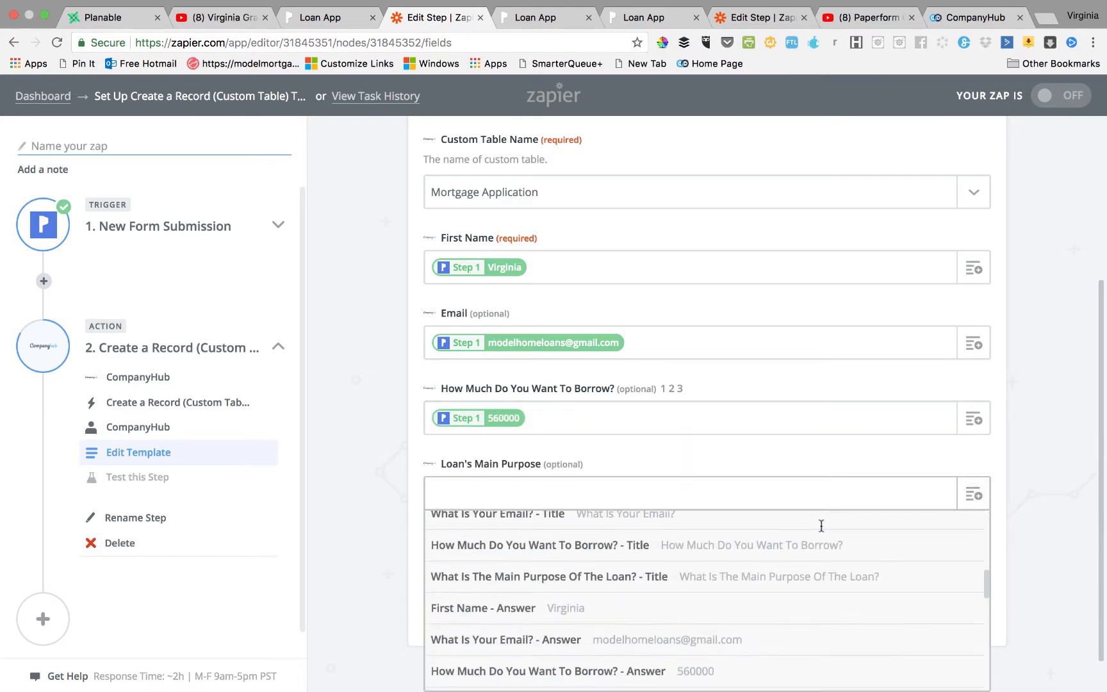
{"action": "scroll", "coordinate": [818, 536], "scroll_direction": "down", "scroll_amount": 2}
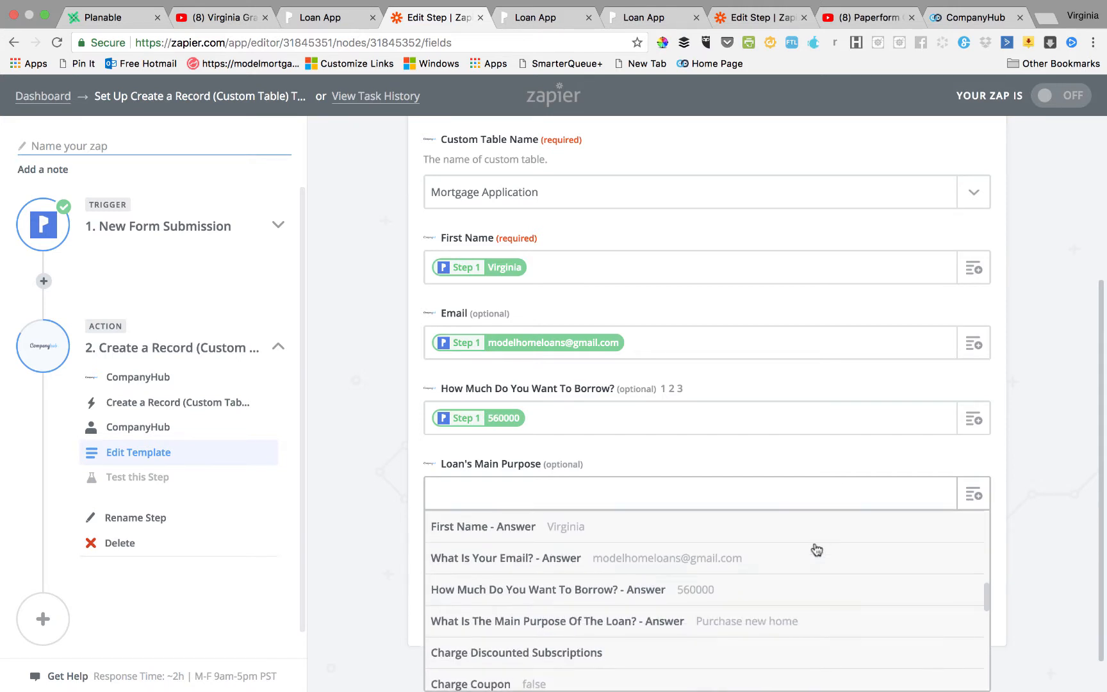
{"action": "left_click", "coordinate": [660, 621]}
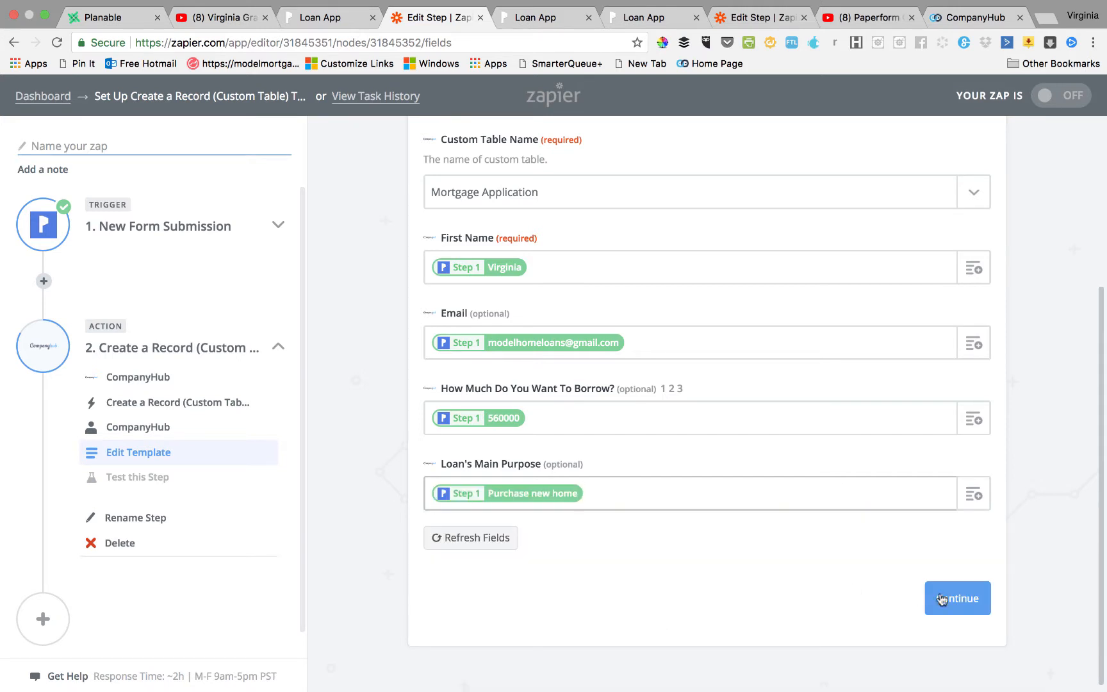
{"action": "left_click", "coordinate": [961, 601]}
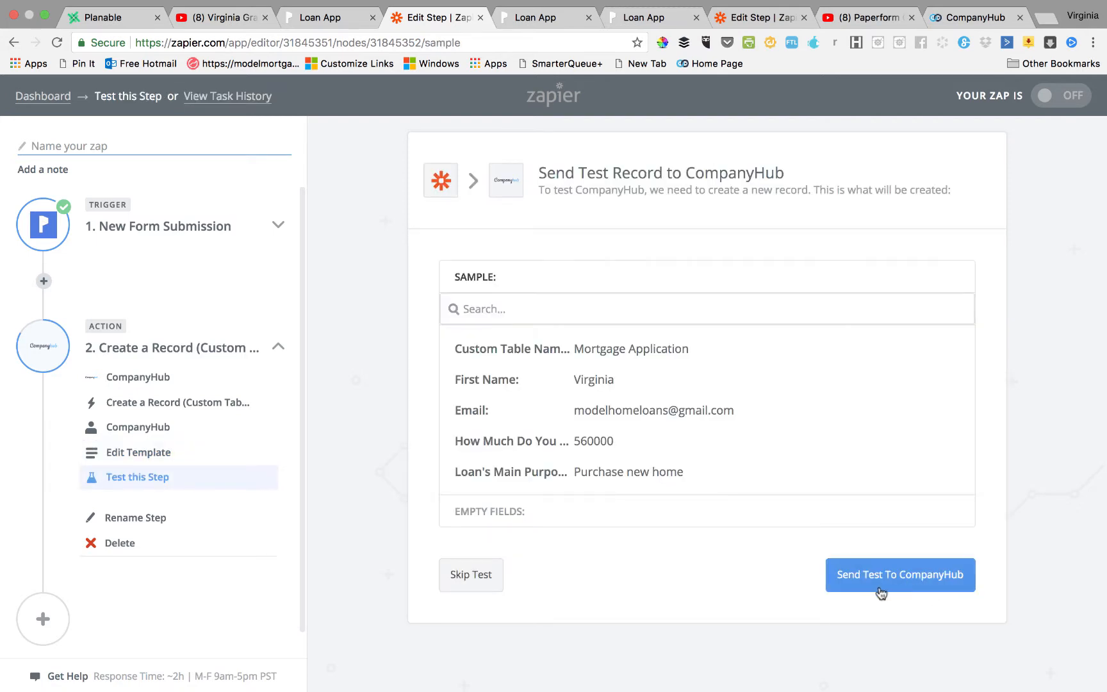
Send a test record to CompanyHub and finish the zap setup.
{"action": "left_click", "coordinate": [882, 593]}
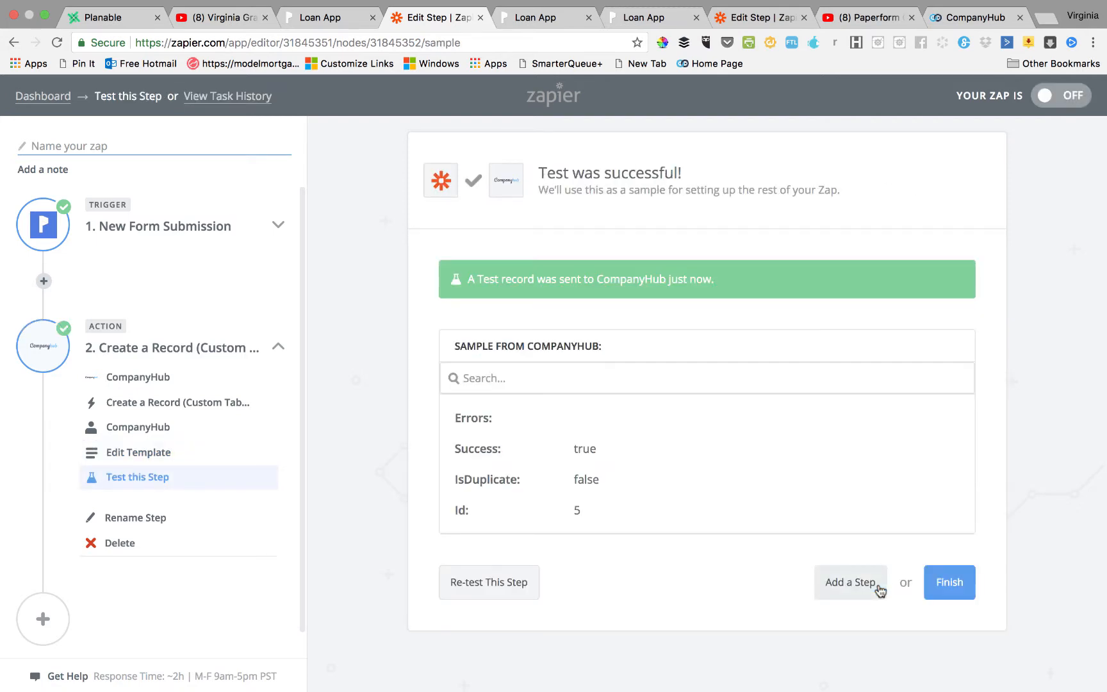
{"action": "left_click", "coordinate": [953, 585]}
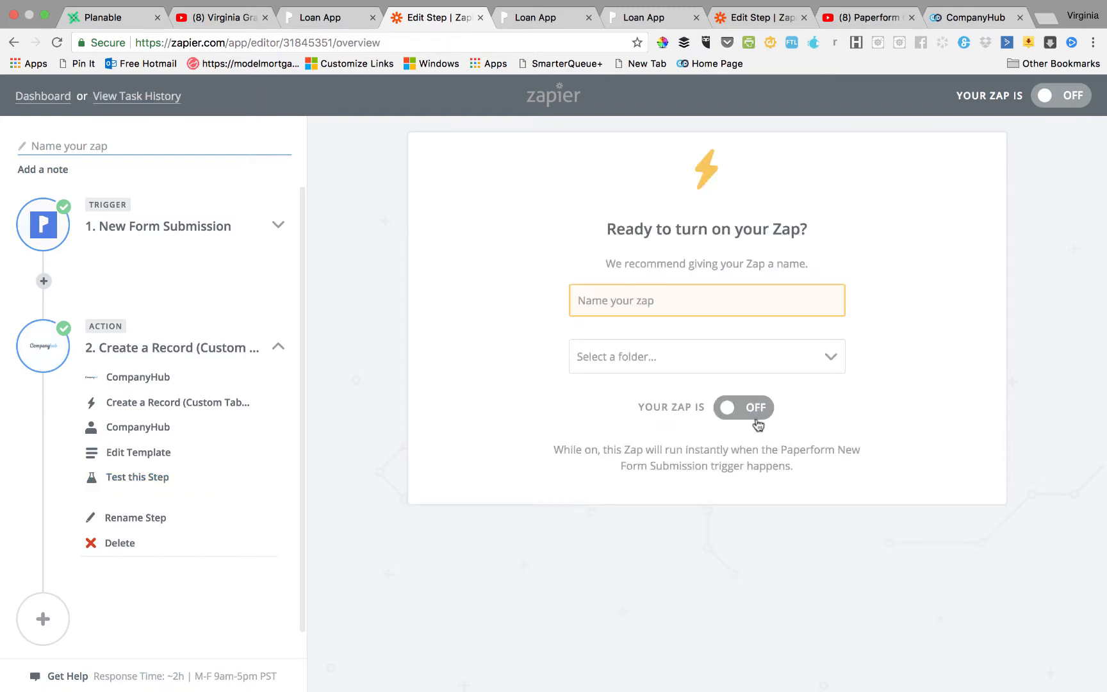
Name the zap 'Paperform to companyhub'.
{"action": "left_click", "coordinate": [783, 370]}
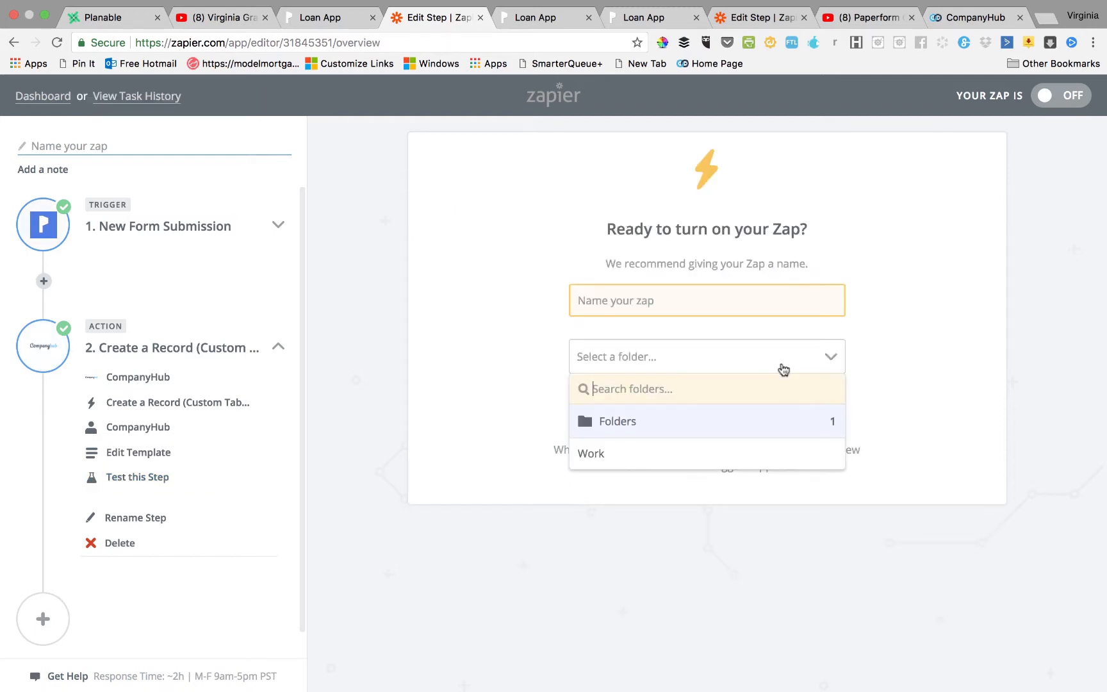
{"action": "left_click", "coordinate": [658, 306]}
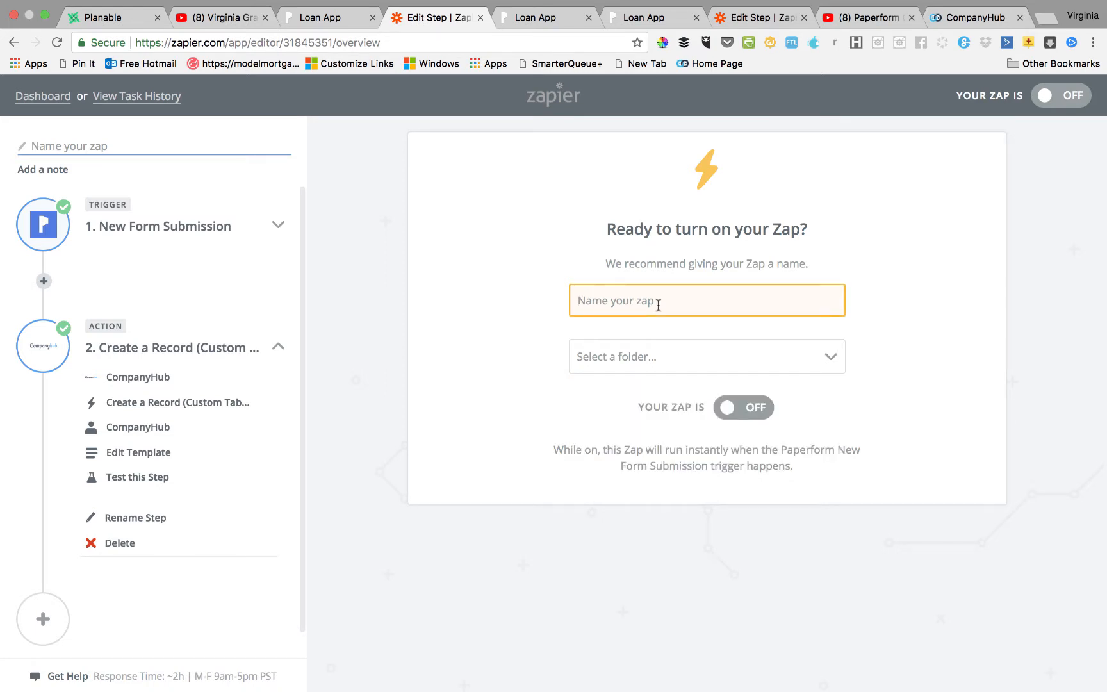
{"action": "type", "text": "Paper"}
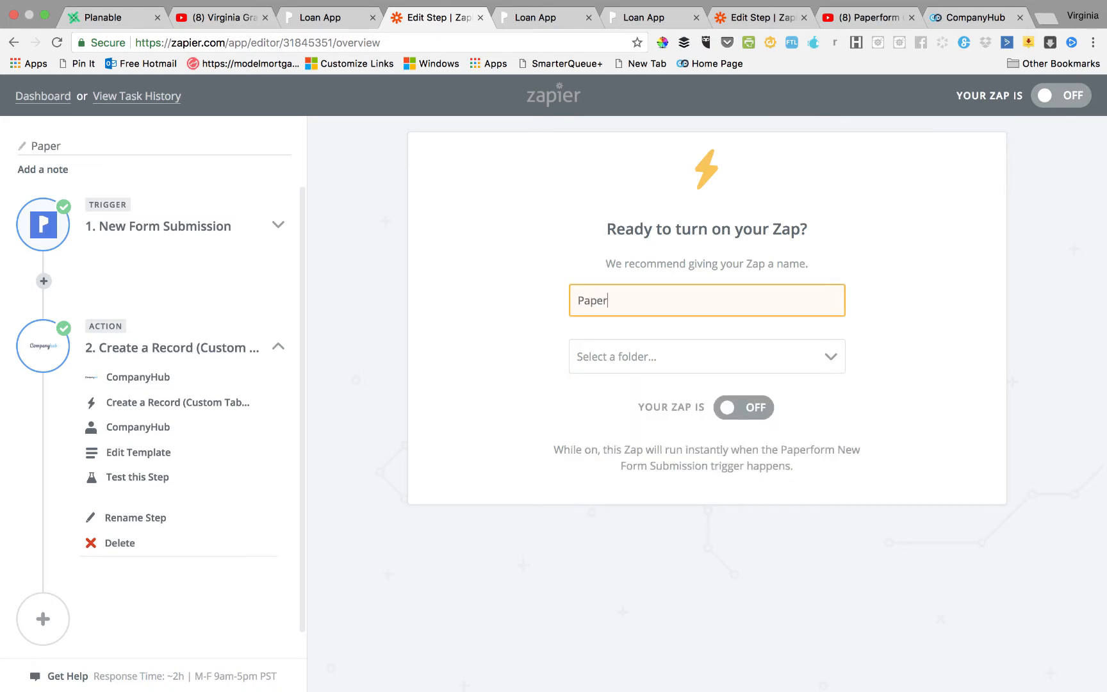
{"action": "type", "text": "form to compoan"}
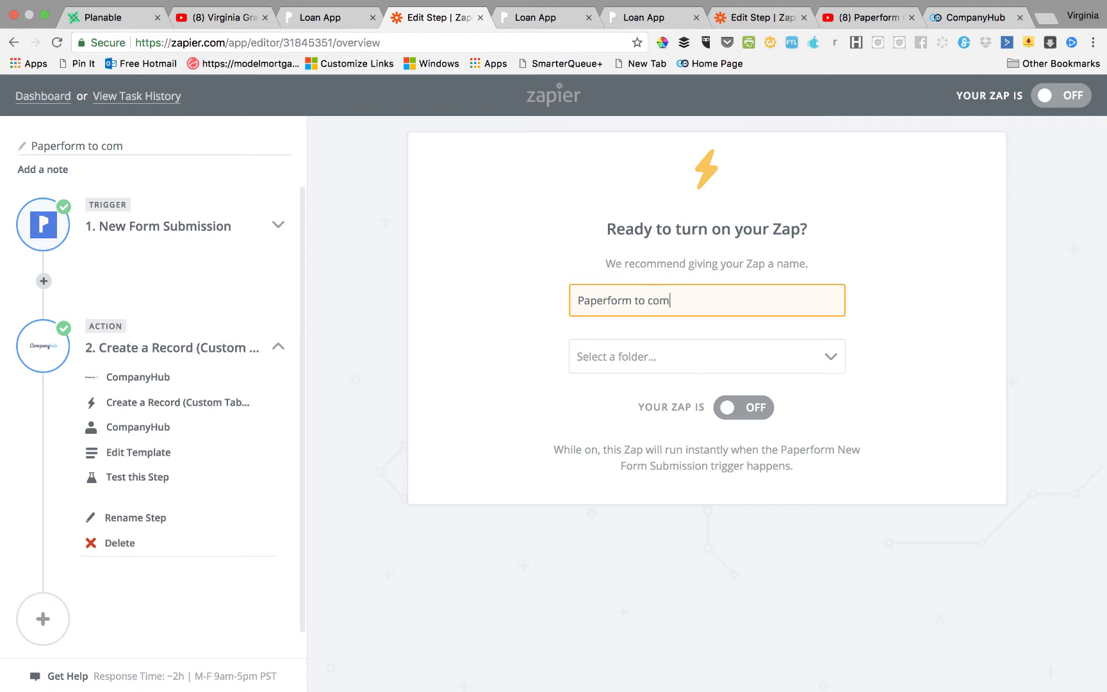
{"action": "key", "text": "BackSpace"}
{"action": "key", "text": "BackSpace"}
{"action": "key", "text": "BackSpace"}
{"action": "type", "text": "anyhub"}
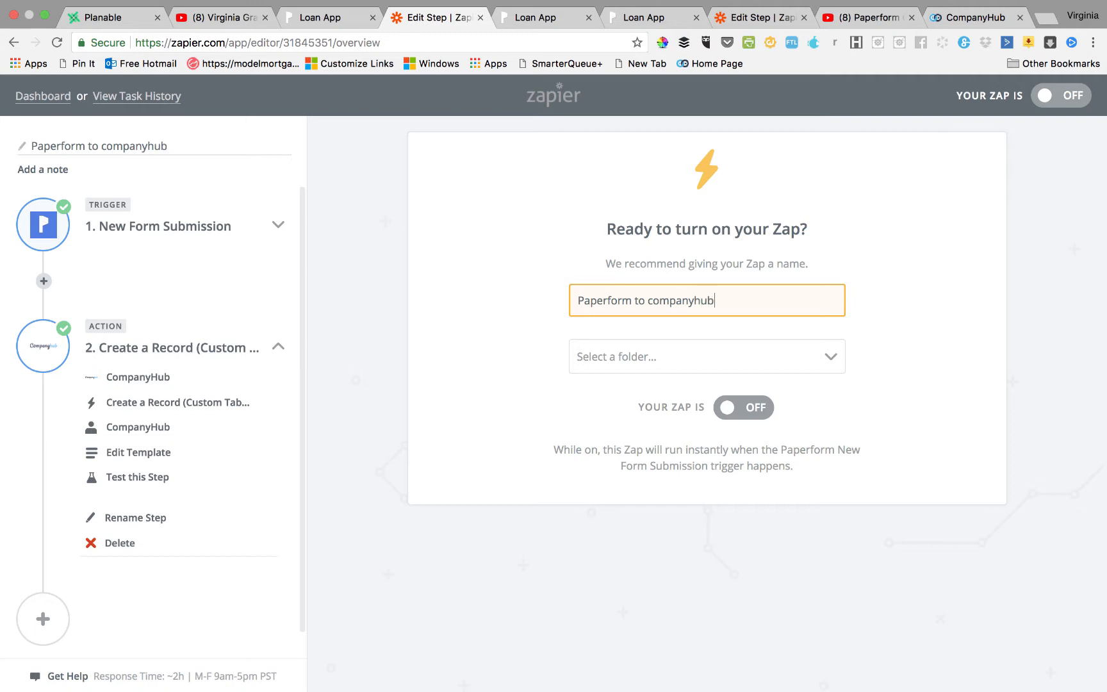
File the zap in the Work folder and switch it on.
{"action": "left_click", "coordinate": [713, 362]}
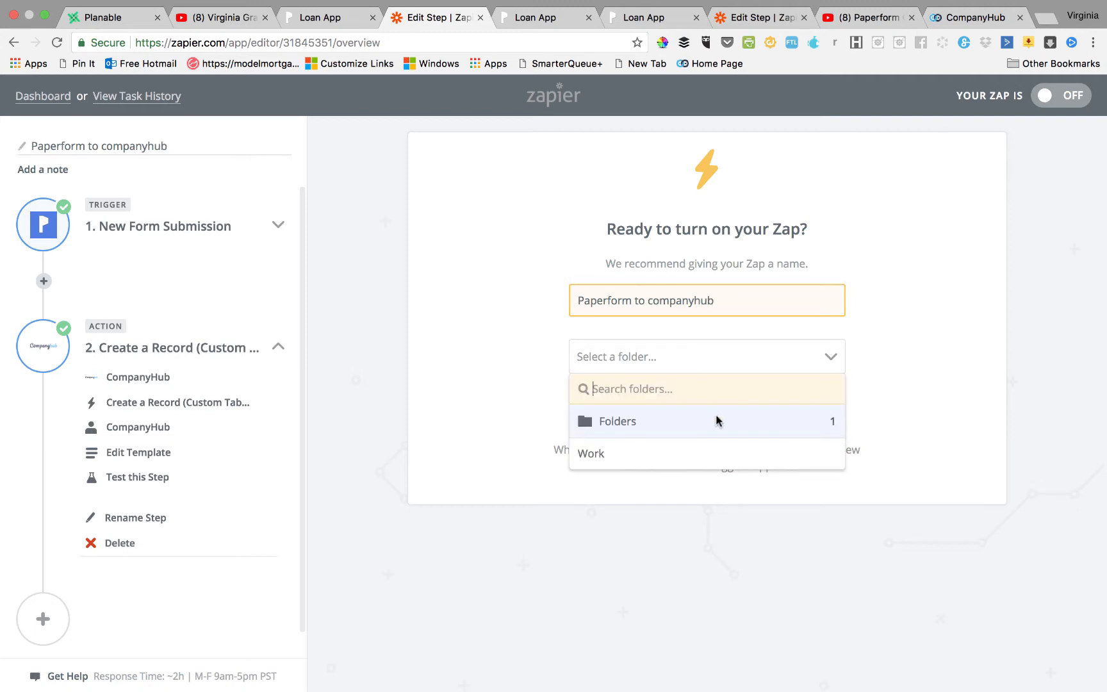
{"action": "left_click", "coordinate": [671, 455]}
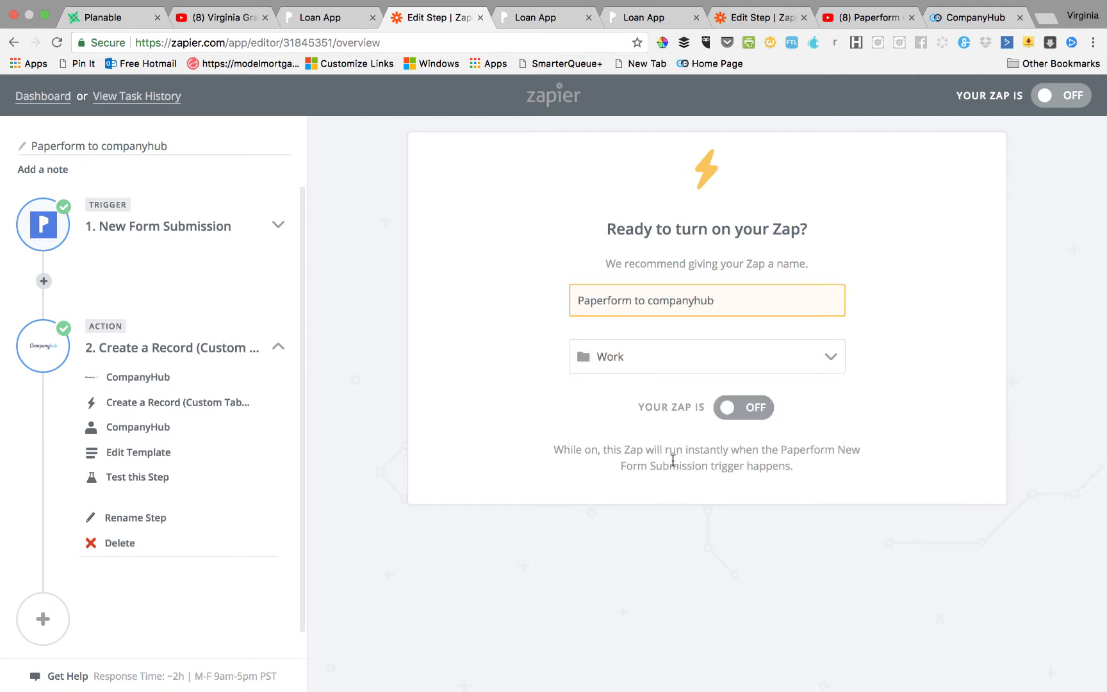
{"action": "left_click", "coordinate": [767, 408]}
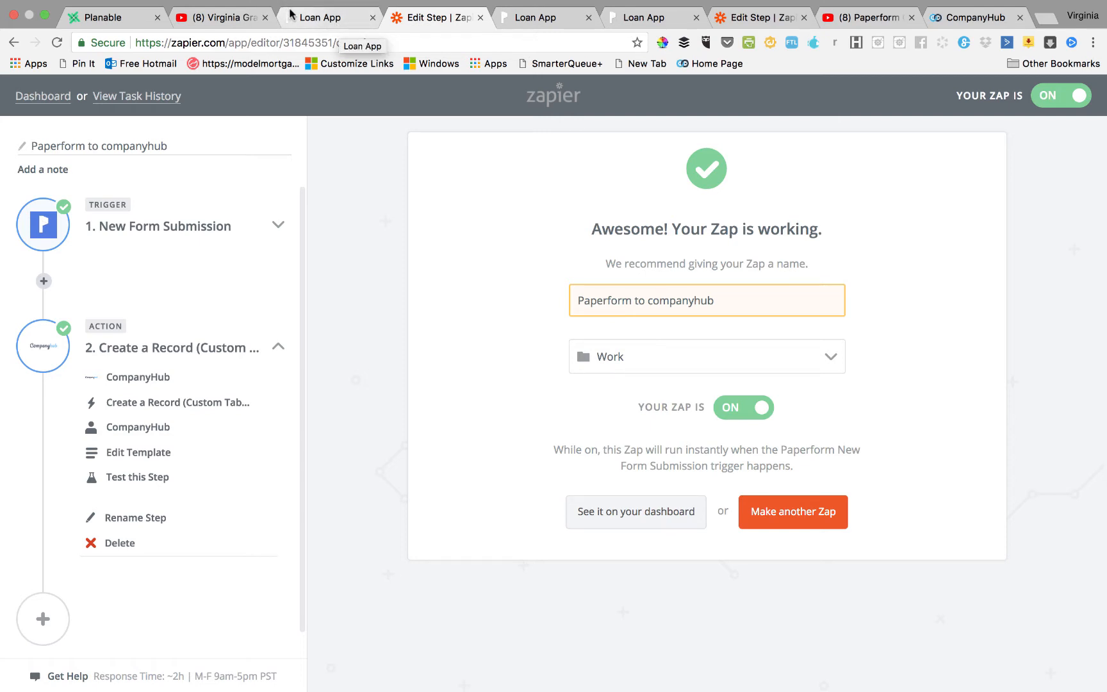
Switch to CompanyHub and reload the Mortgage App records list.
{"action": "left_click", "coordinate": [984, 24]}
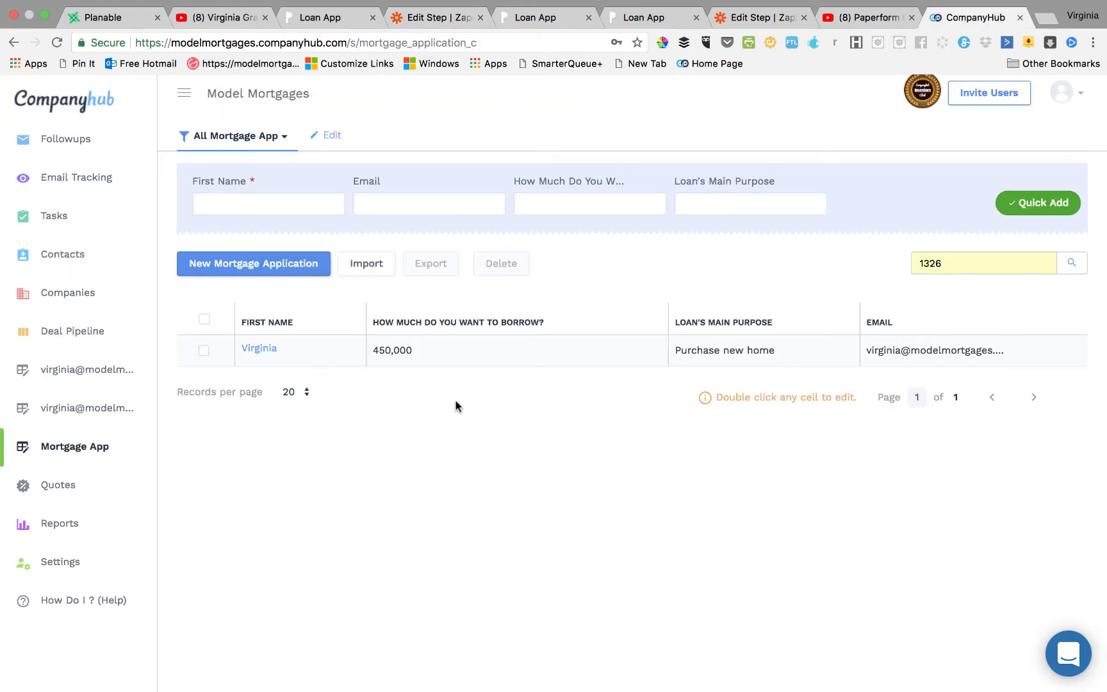
{"action": "left_click", "coordinate": [48, 410]}
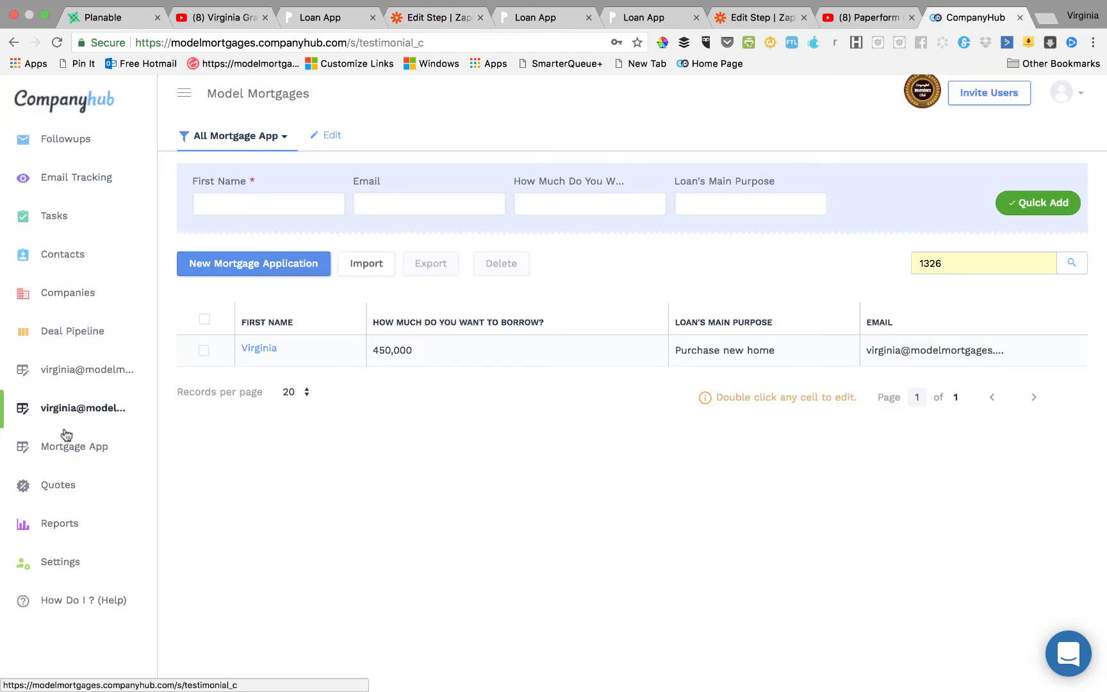
{"action": "left_click", "coordinate": [74, 449]}
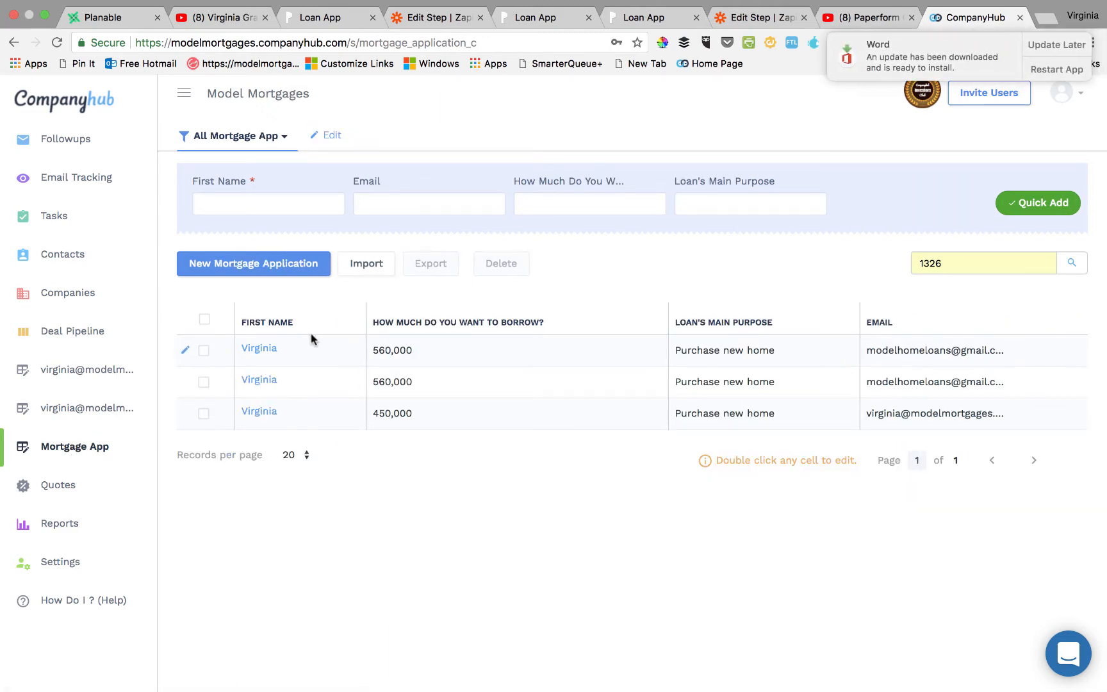
Check the new rows' borrow amounts (560,000), emails and 'Purchase new home' purpose.
{"action": "left_click", "coordinate": [703, 349]}
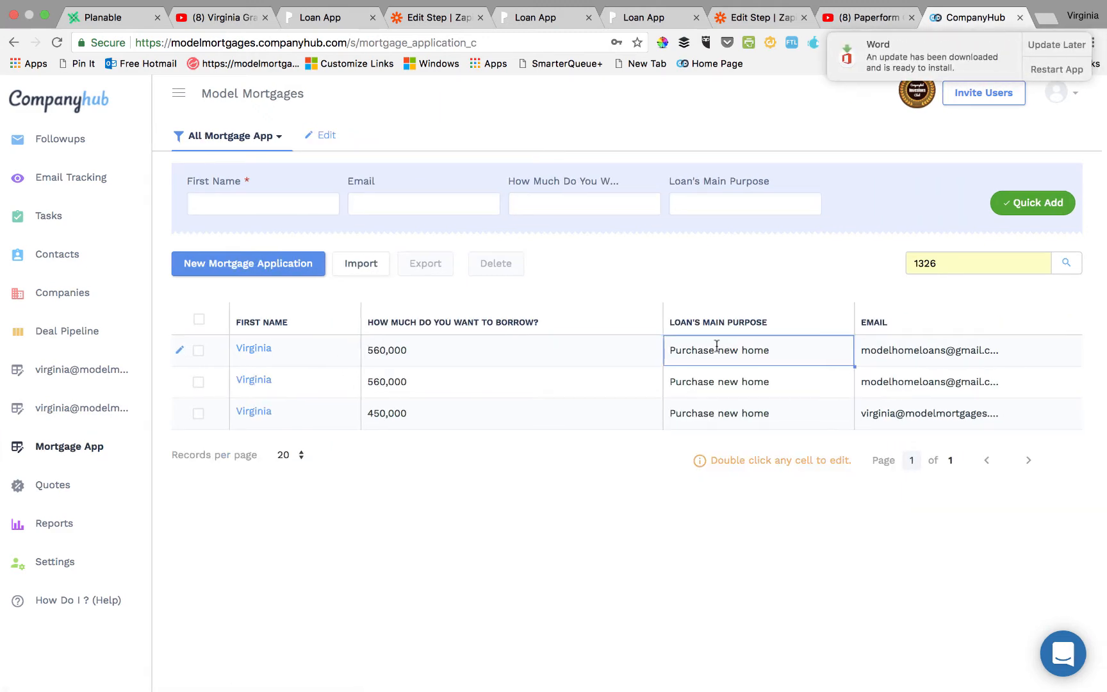
{"action": "left_click", "coordinate": [464, 346]}
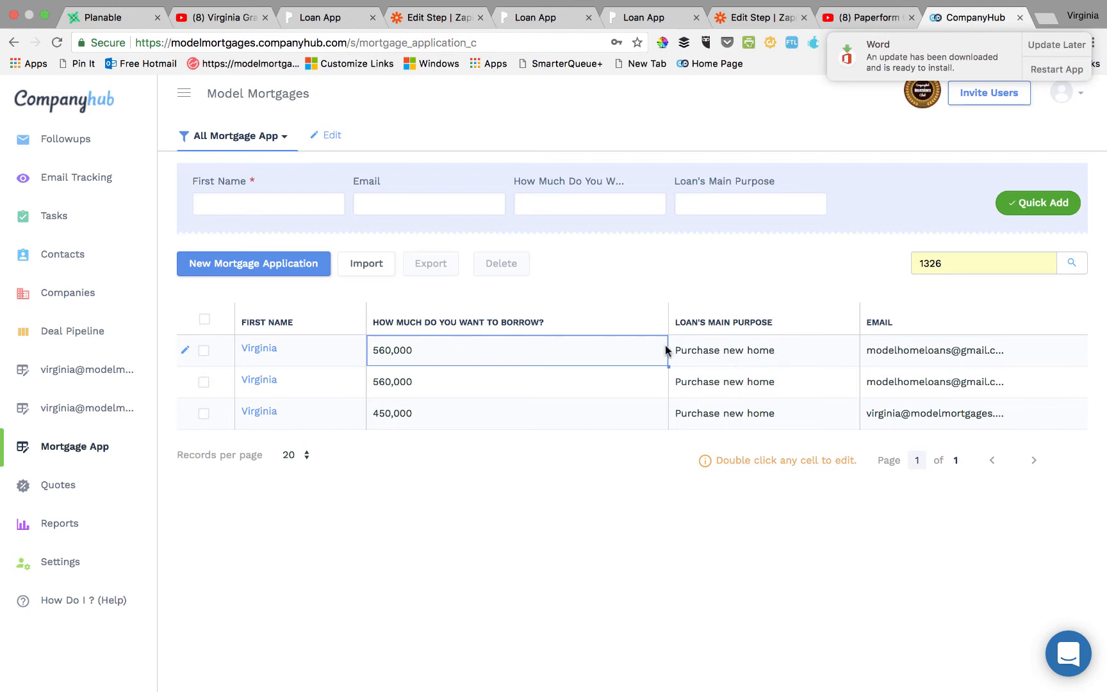
{"action": "left_click", "coordinate": [739, 349]}
{"action": "left_click", "coordinate": [904, 352]}
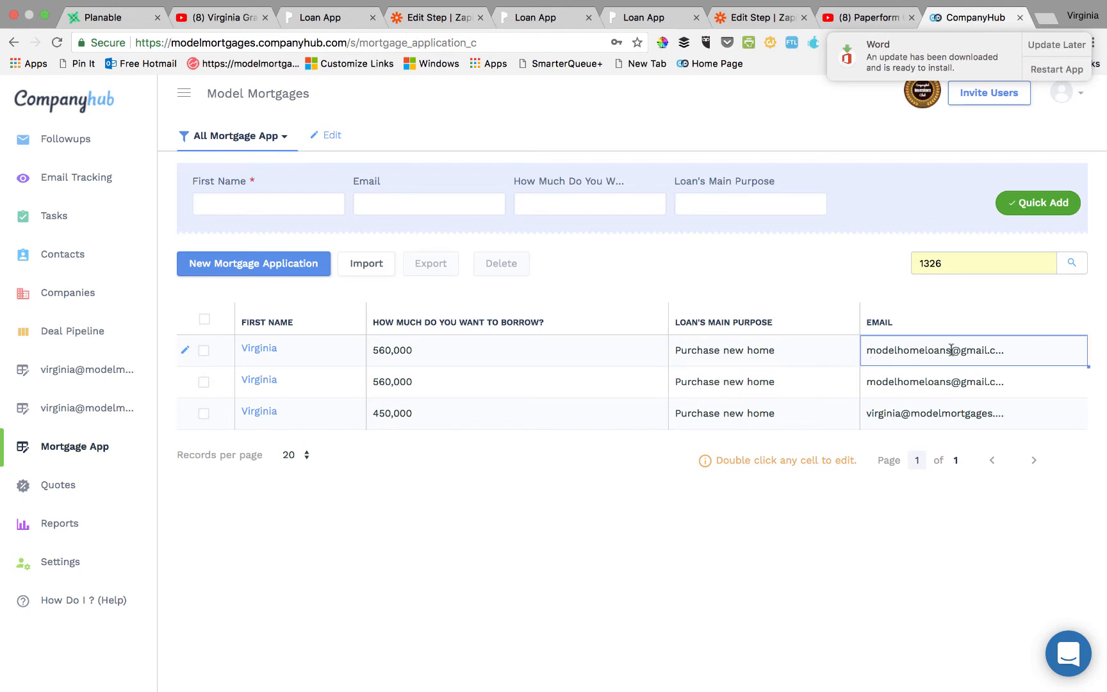
{"action": "left_click", "coordinate": [520, 388]}
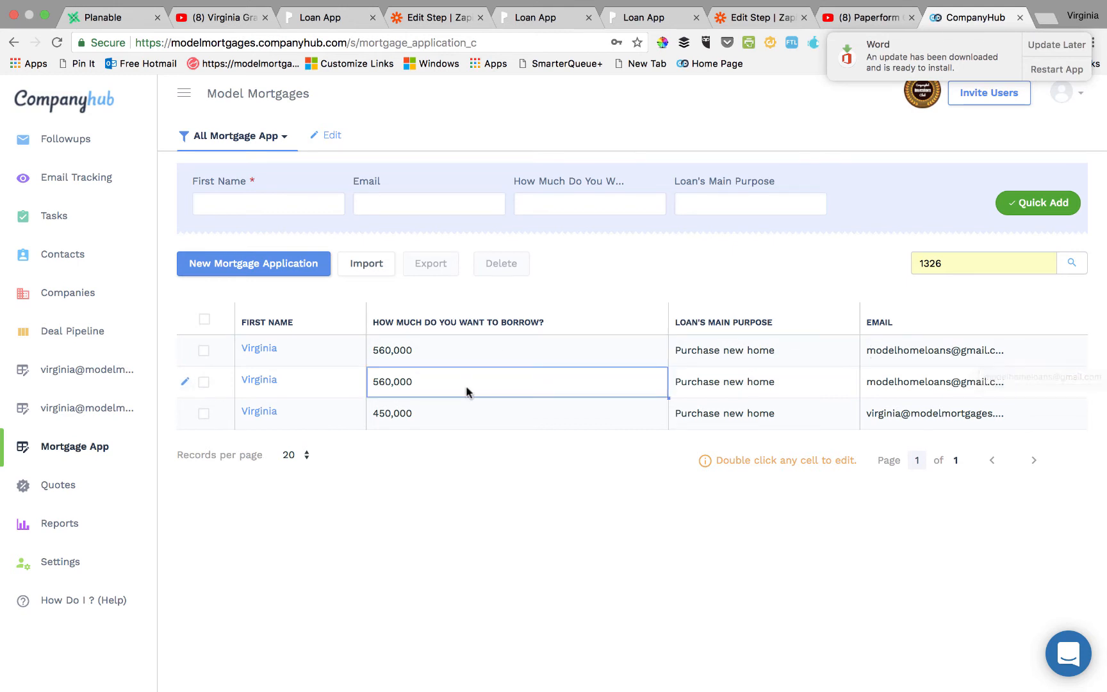
{"action": "left_click", "coordinate": [468, 360]}
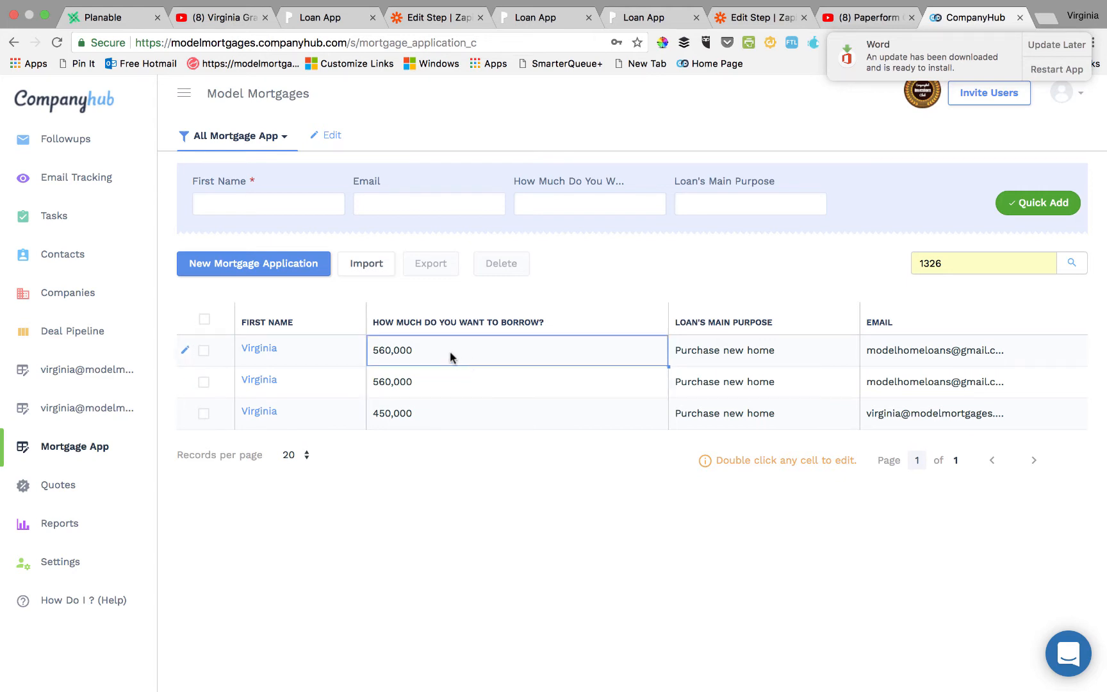
{"action": "left_click", "coordinate": [479, 403]}
{"action": "left_click", "coordinate": [514, 343]}
{"action": "left_click", "coordinate": [535, 379]}
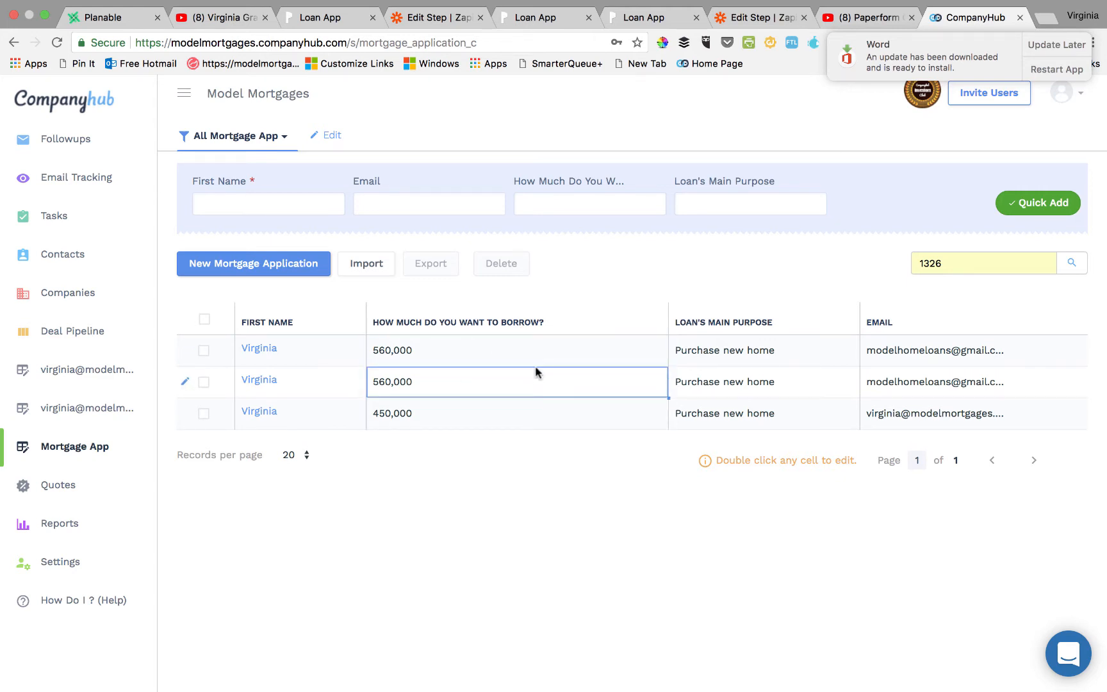
{"action": "left_click", "coordinate": [545, 355]}
{"action": "left_click", "coordinate": [560, 373]}
{"action": "left_click", "coordinate": [832, 346]}
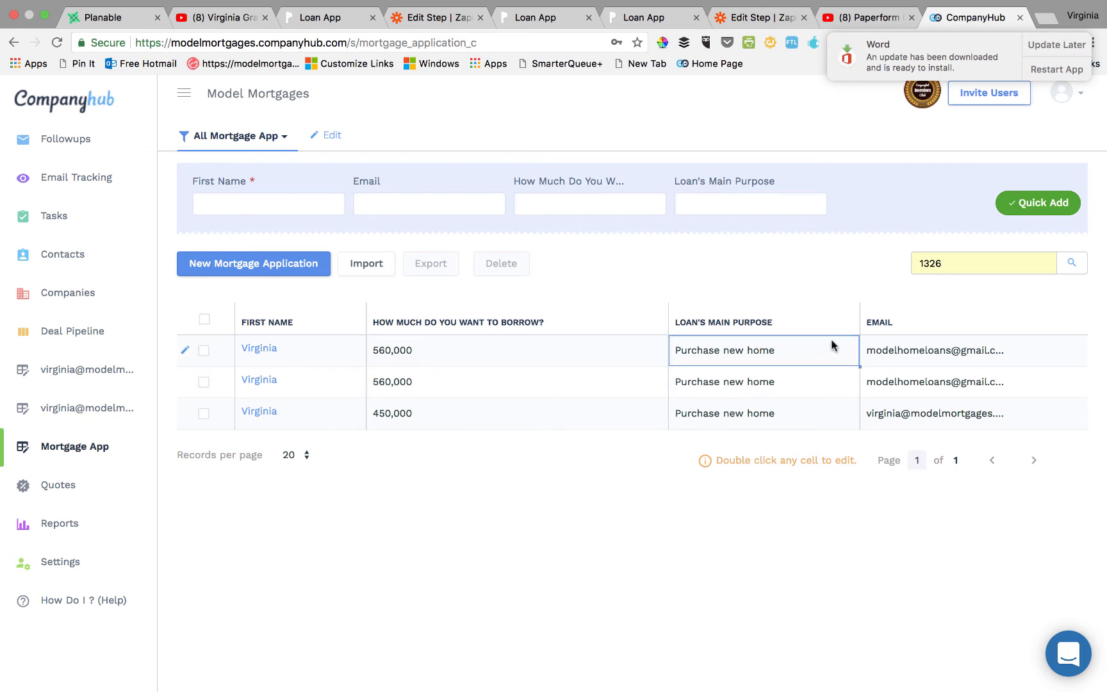